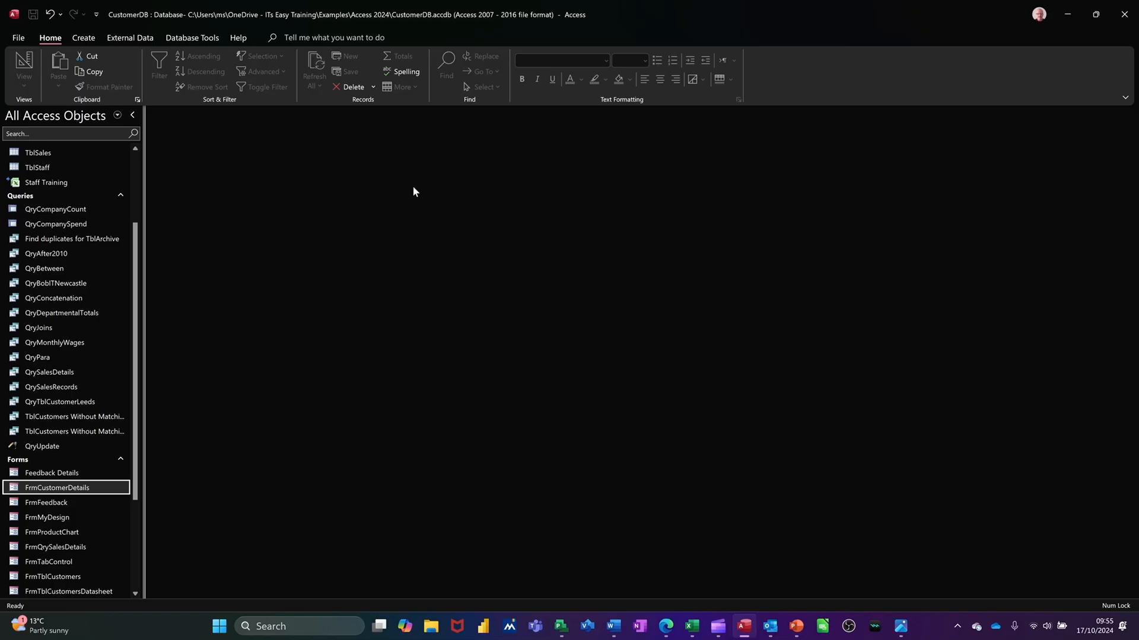
Create a query in Design view based on TblCustomers and add all of its fields to the design grid.
click(83, 40)
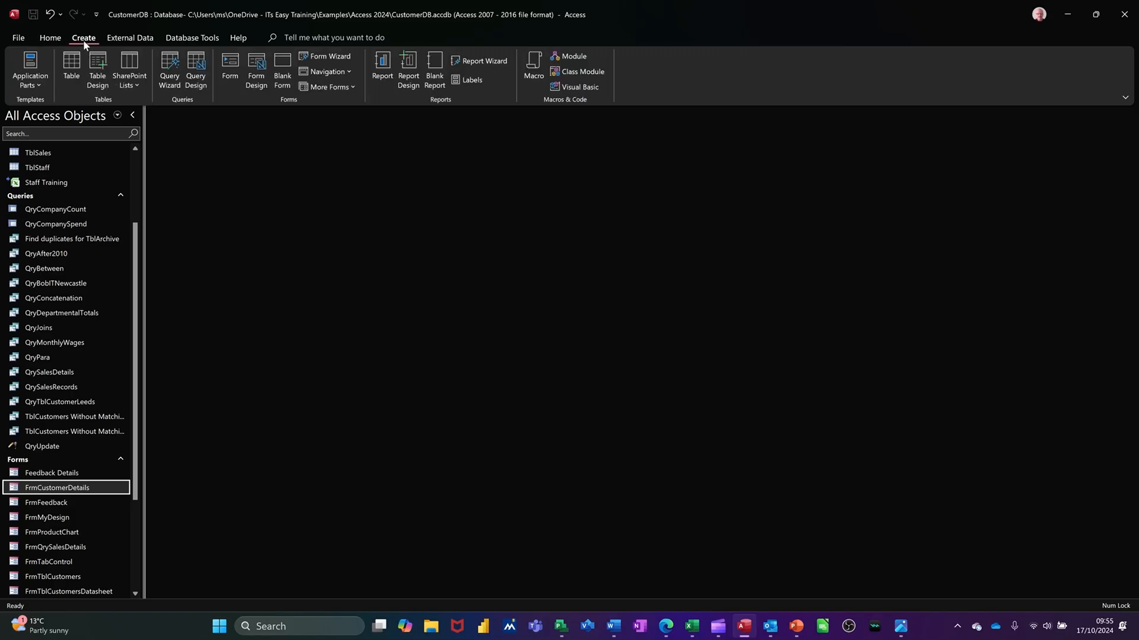
click(197, 69)
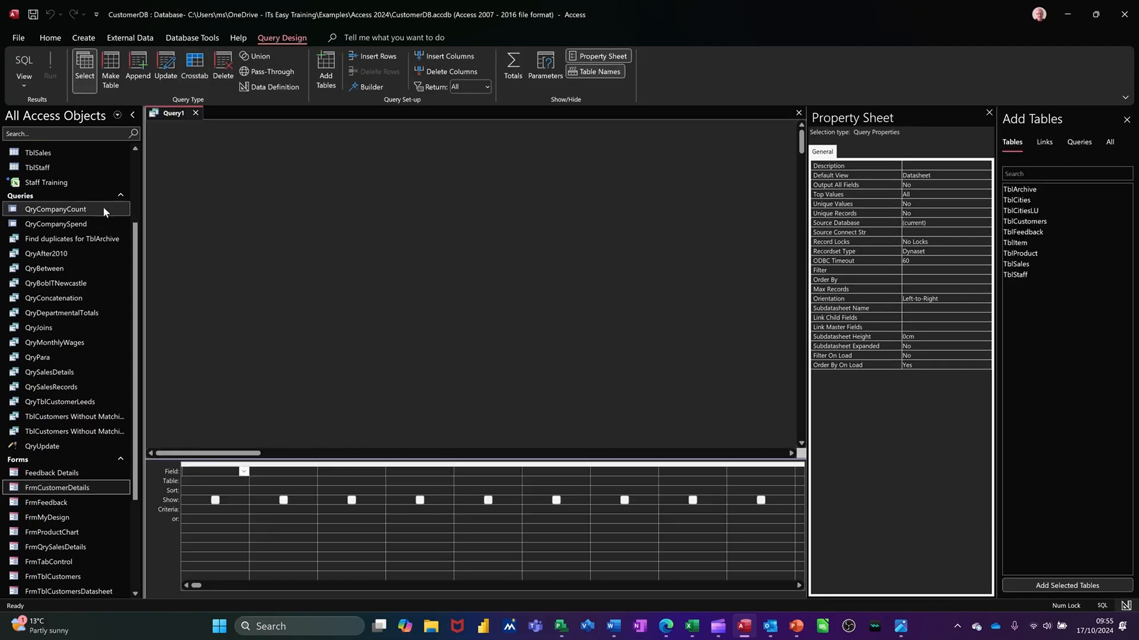
scroll(102, 206, up, 3)
drag(83, 204, 392, 191)
click(414, 186)
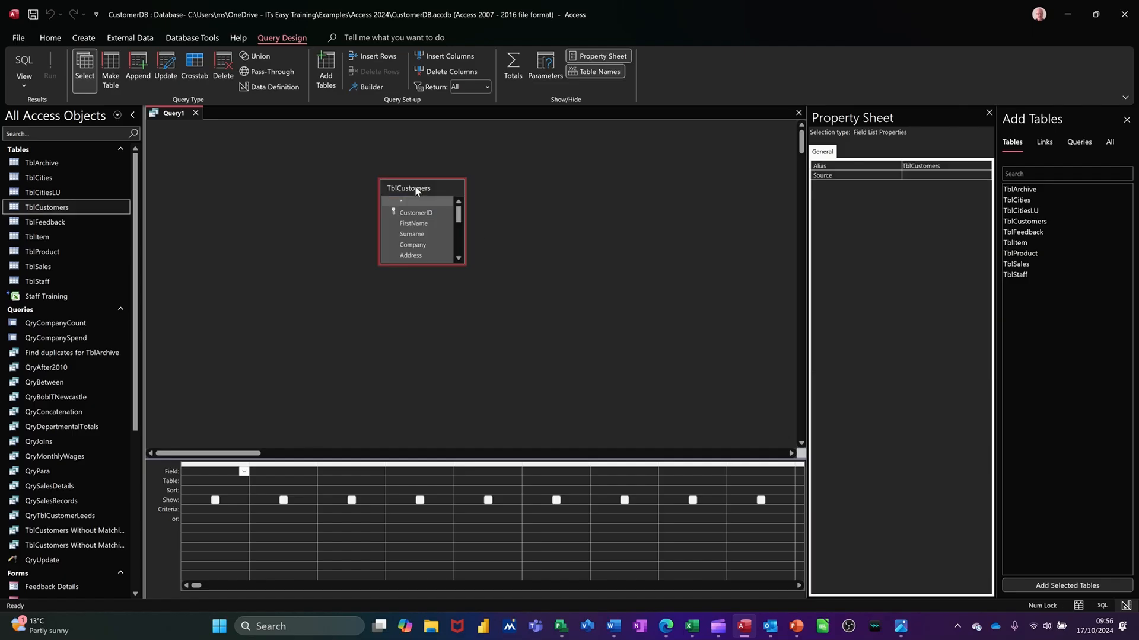
double_click(415, 185)
drag(404, 239, 202, 477)
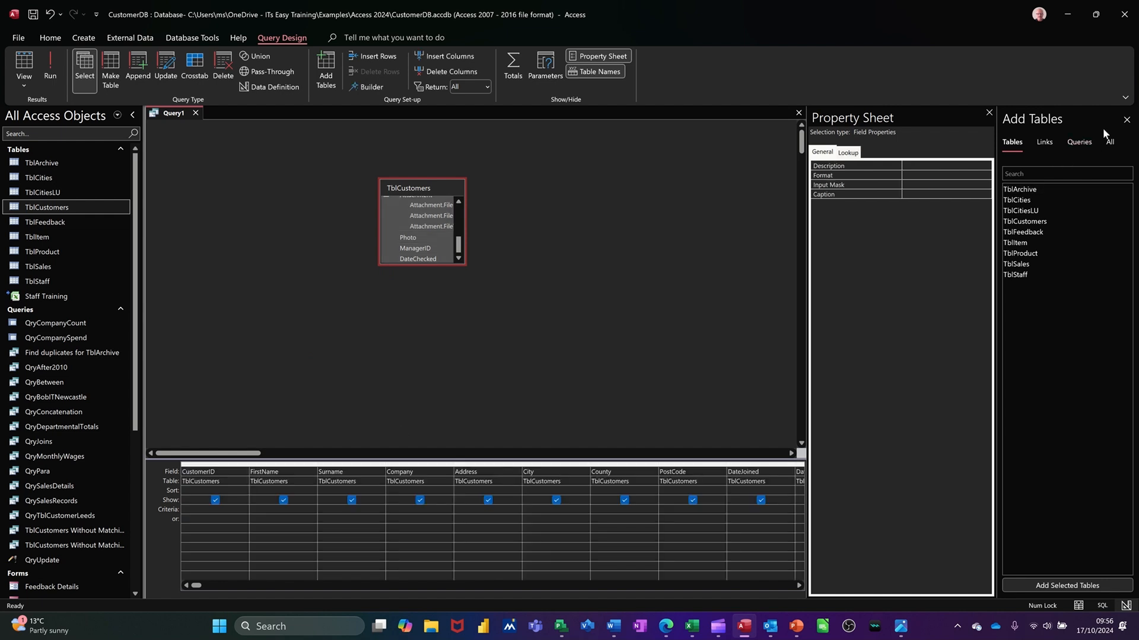
click(1127, 120)
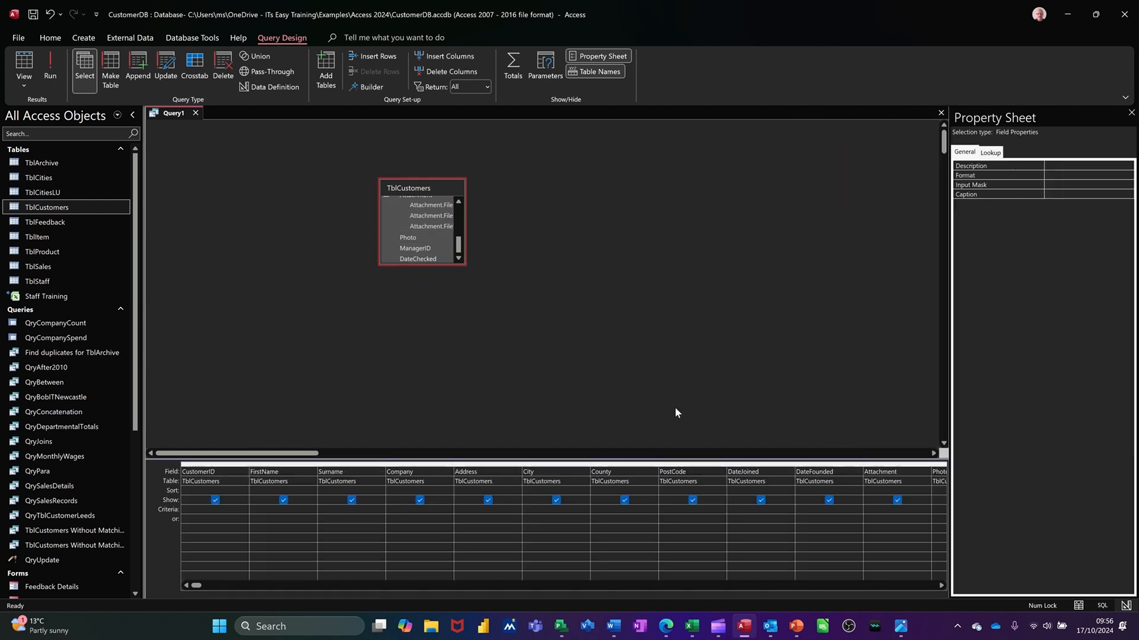
Set the City field's criteria to the parameter prompt [Enter the city].
click(570, 509)
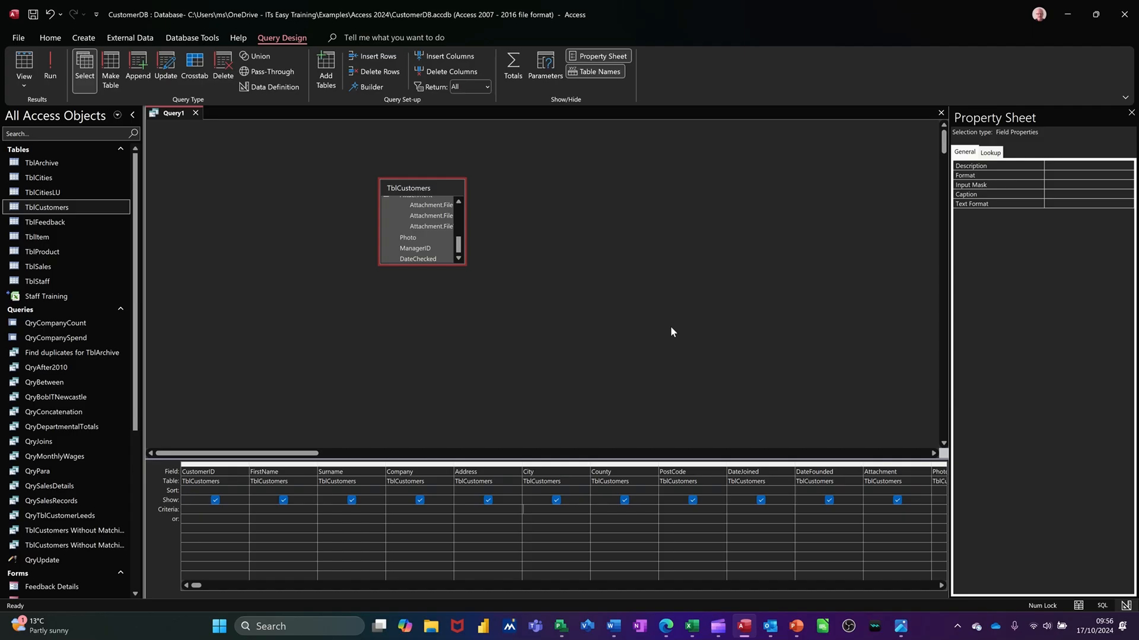
scroll(670, 328, down, 2)
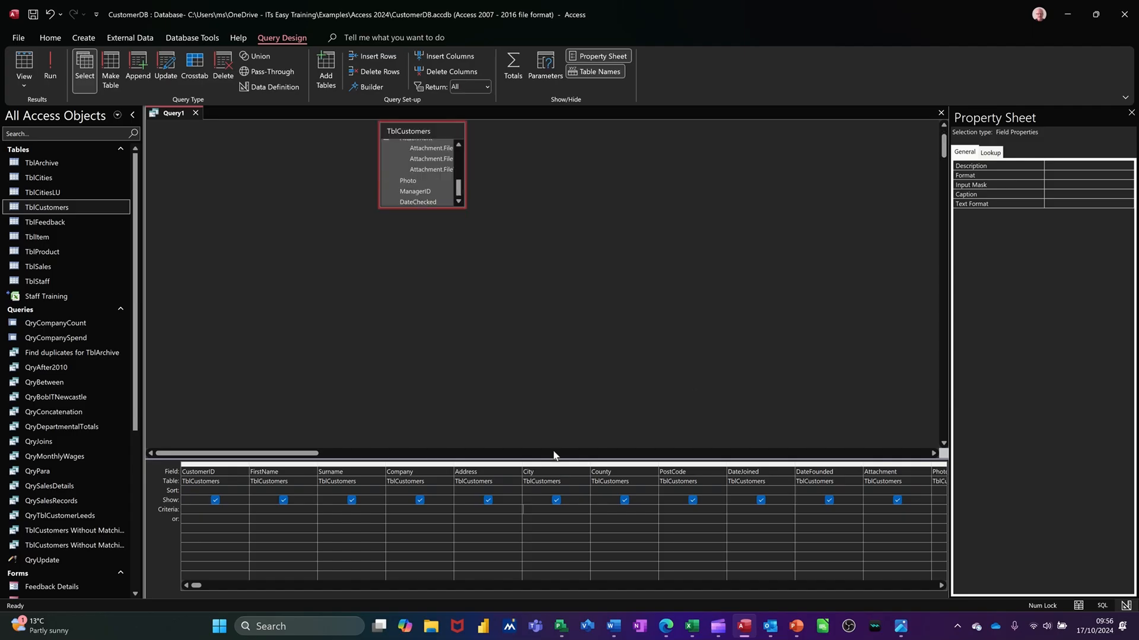
scroll(679, 314, up, 2)
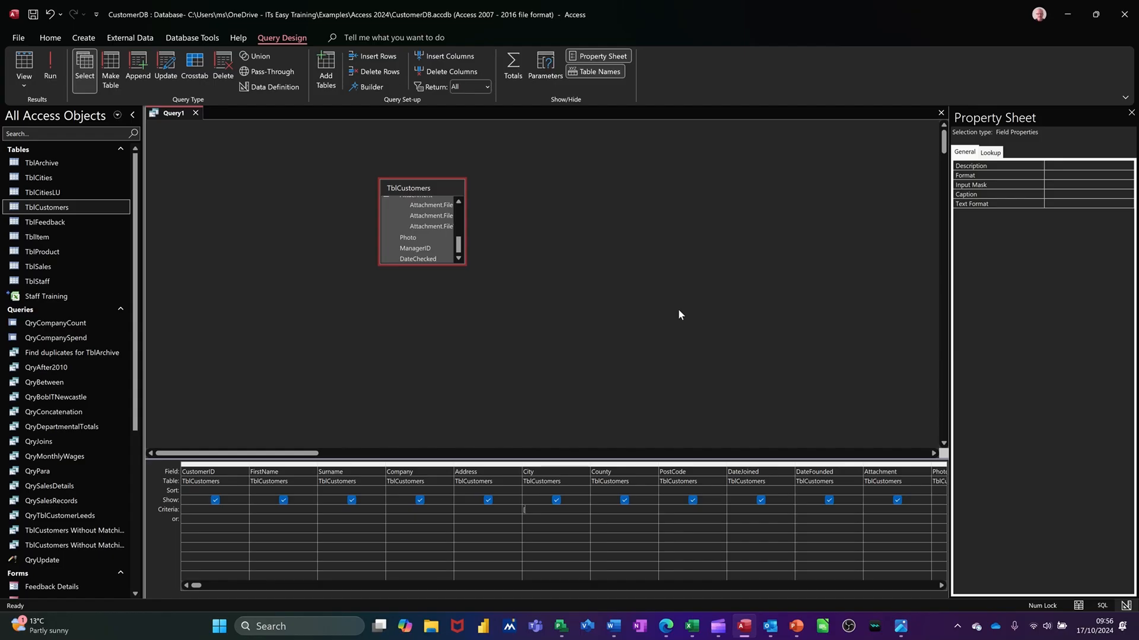
text(nt)
Run the parameter query for the city Leeds.
click(51, 62)
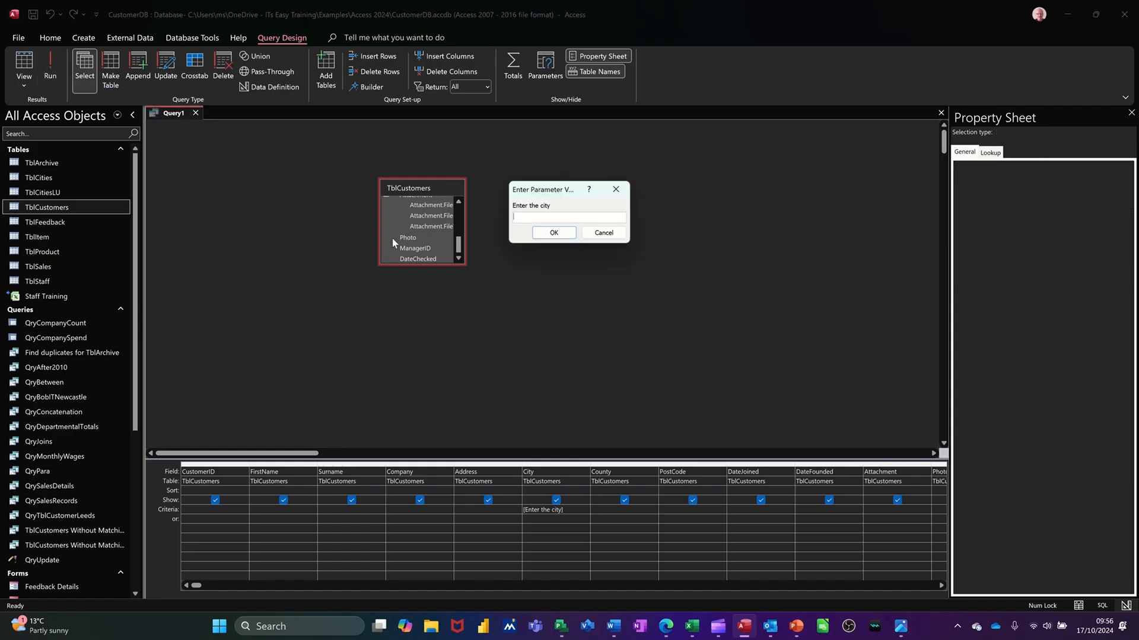
text(Leeds)
key(Return)
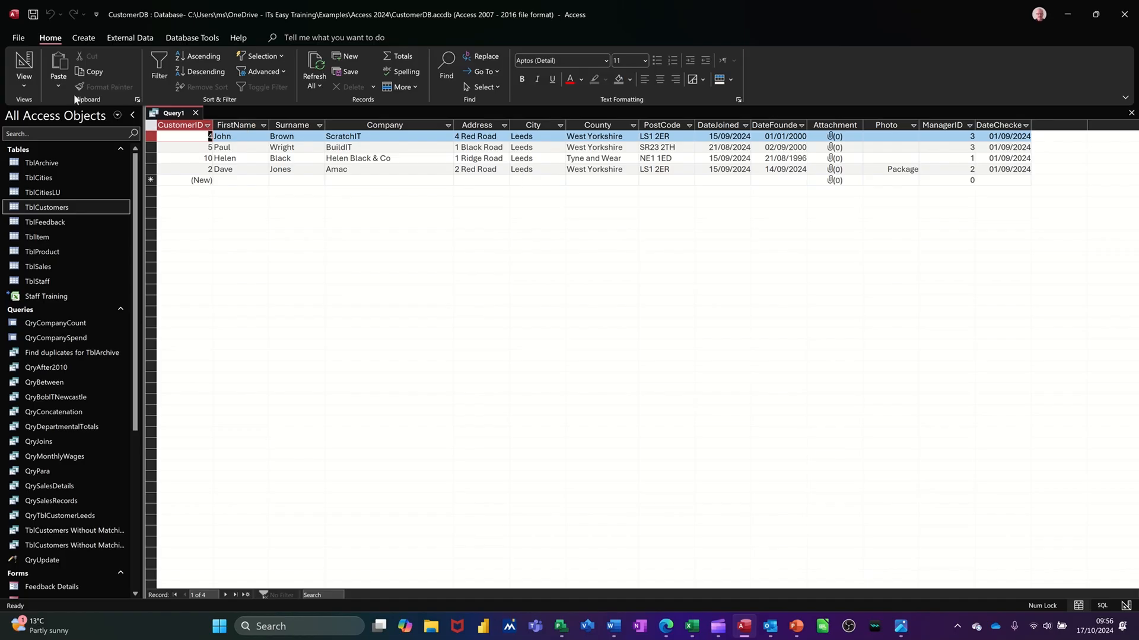
Run the parameter query again for Newcastle and close the query without saving it.
click(35, 68)
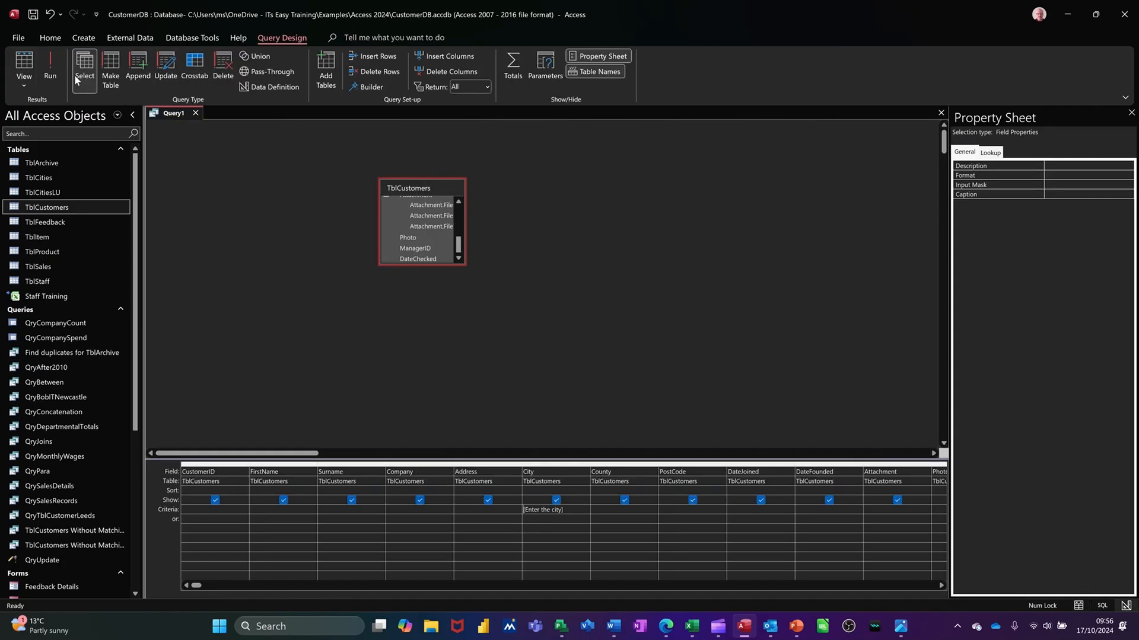
click(50, 64)
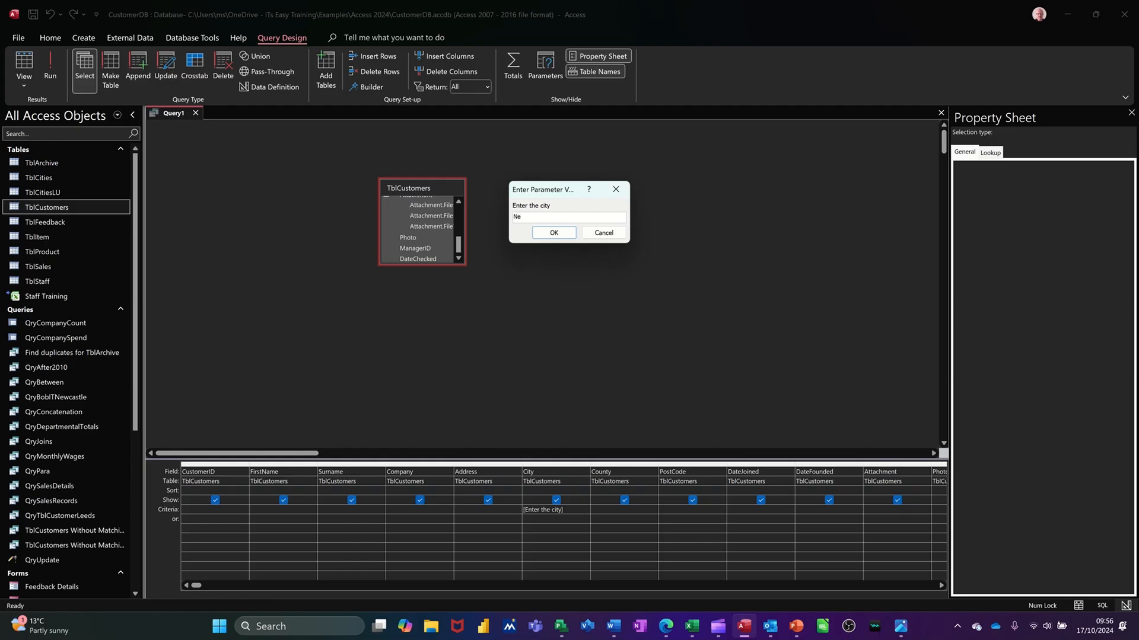
text(Newcastle)
key(Return)
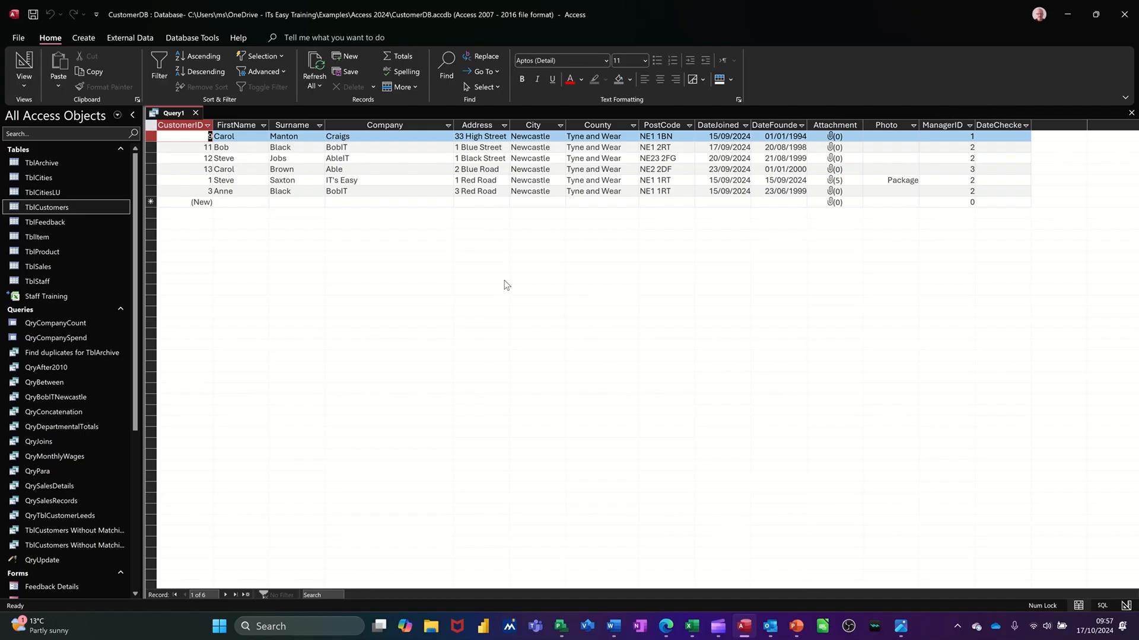
click(195, 113)
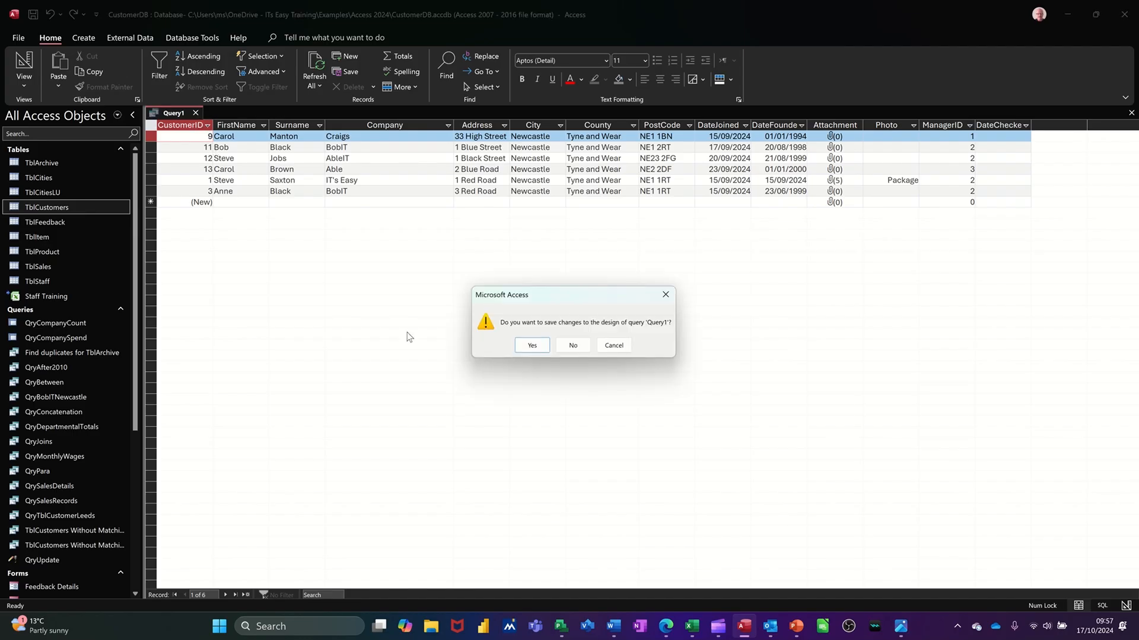
click(568, 346)
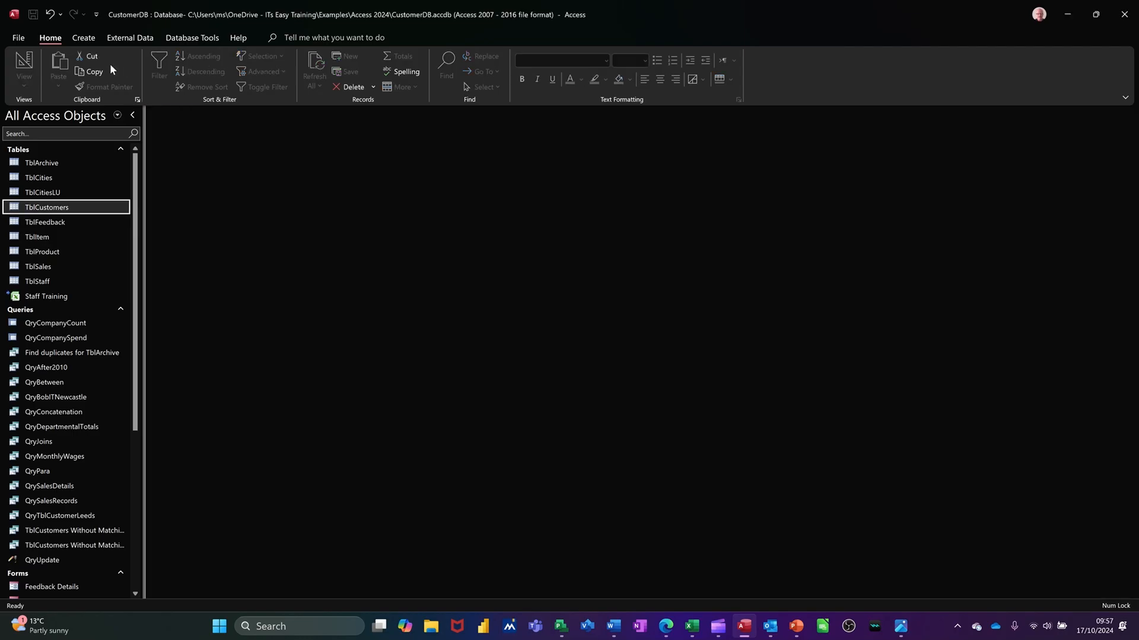
Create a new form in Design view and enlarge its Detail section to about 31.4 cm wide and 17.7 cm high.
click(90, 44)
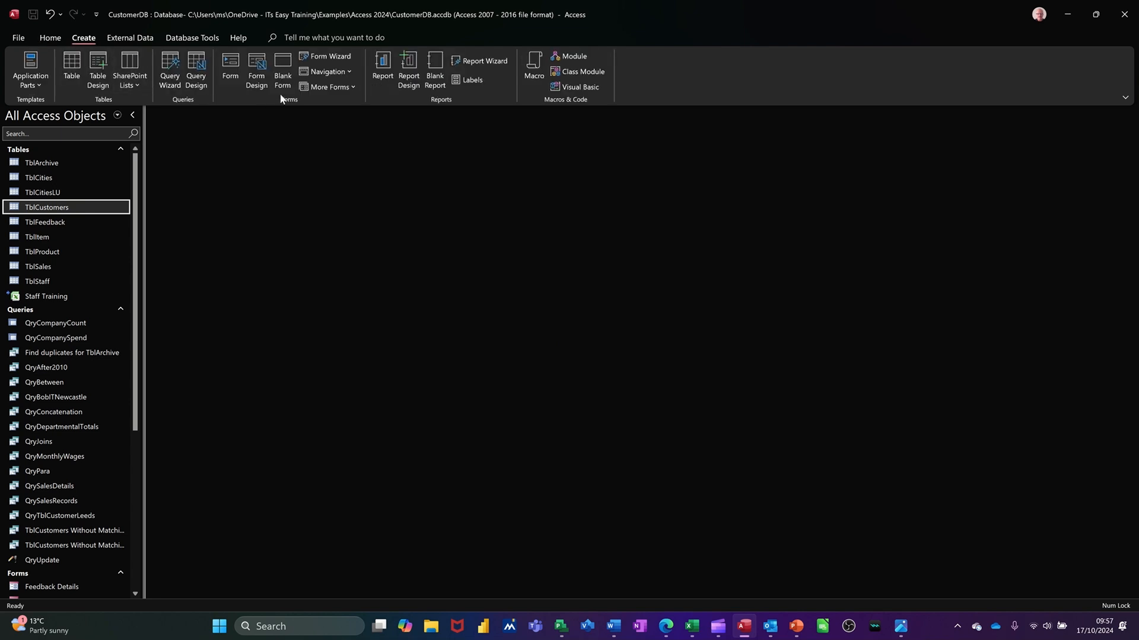
click(256, 70)
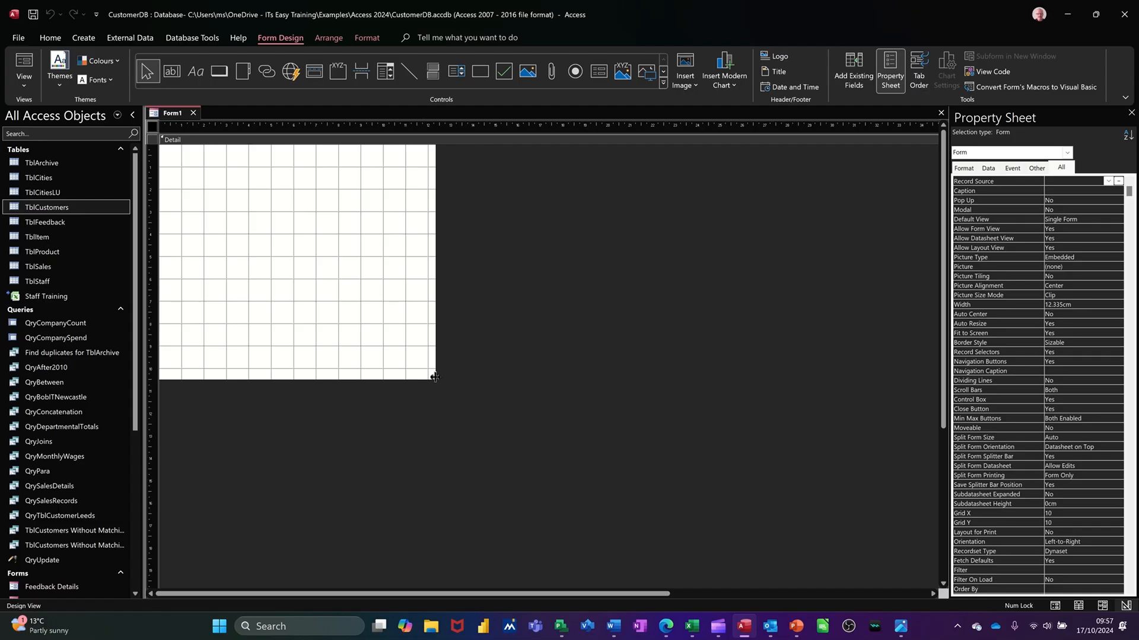
drag(435, 376, 863, 541)
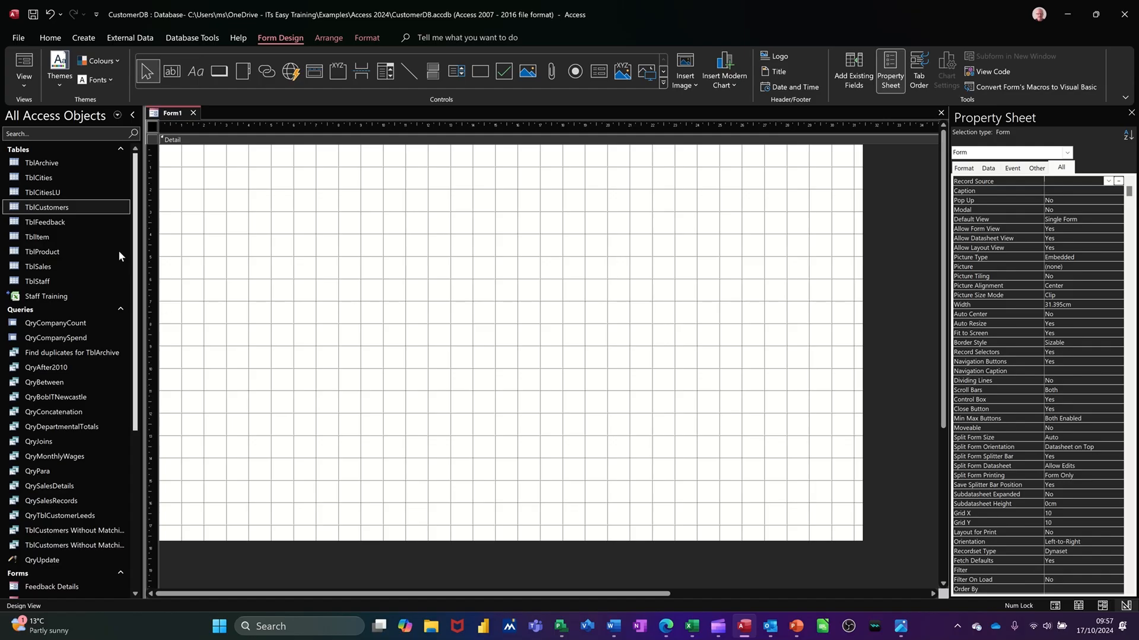
Look through the city names in the TblCities table, then close the table.
click(62, 192)
click(61, 179)
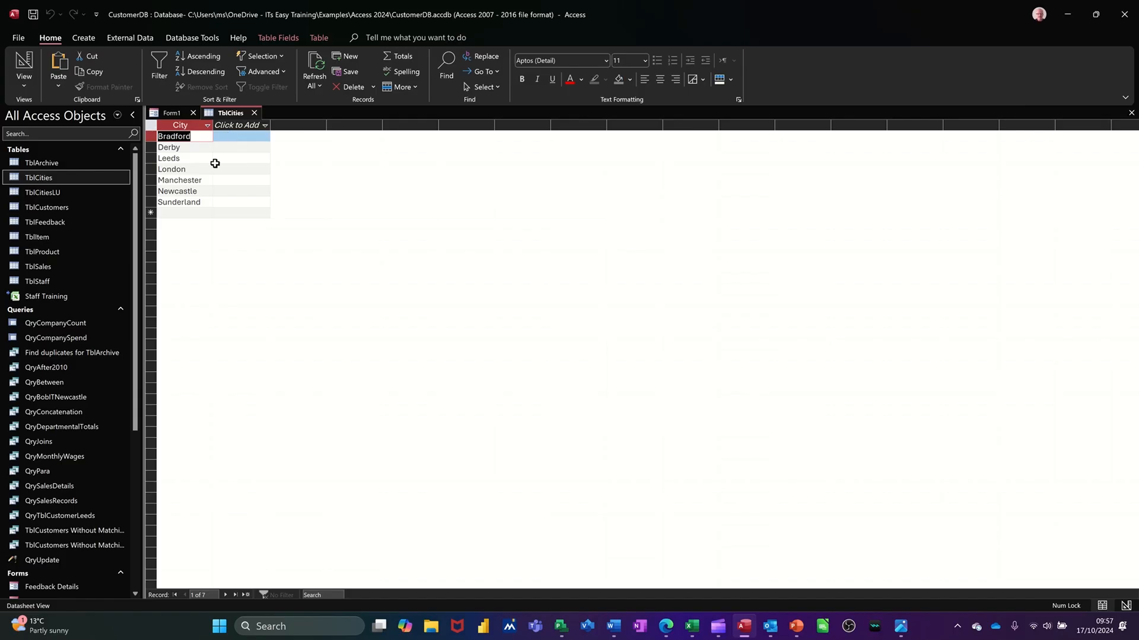
click(256, 113)
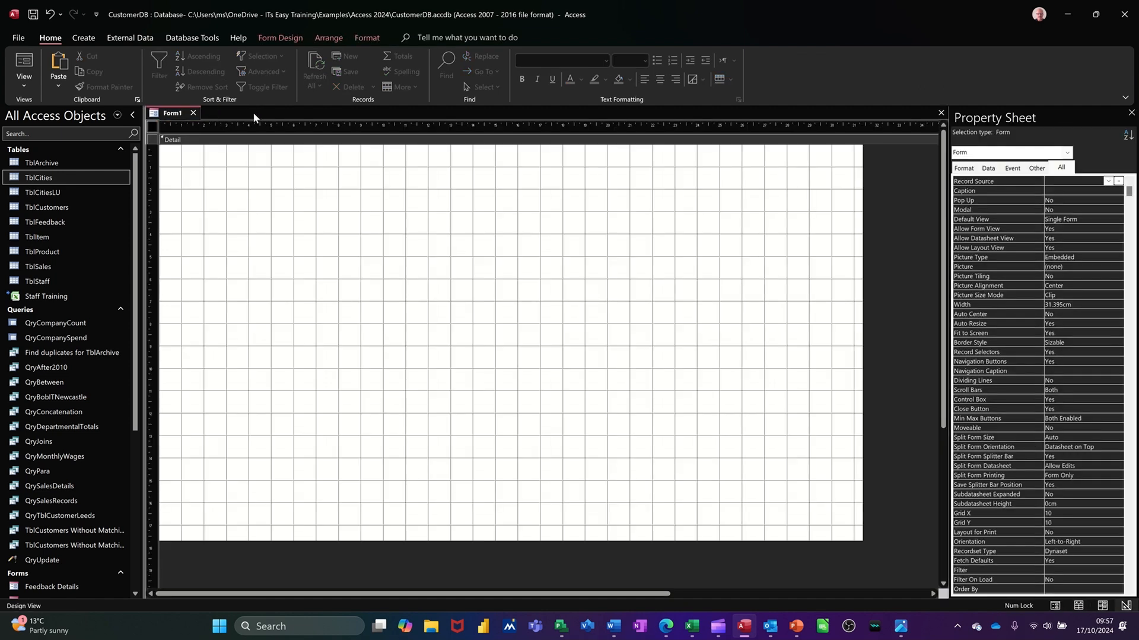
Draw a combo box about 4.8 cm wide and 1.4 cm high near the top of the form's Detail section.
click(348, 224)
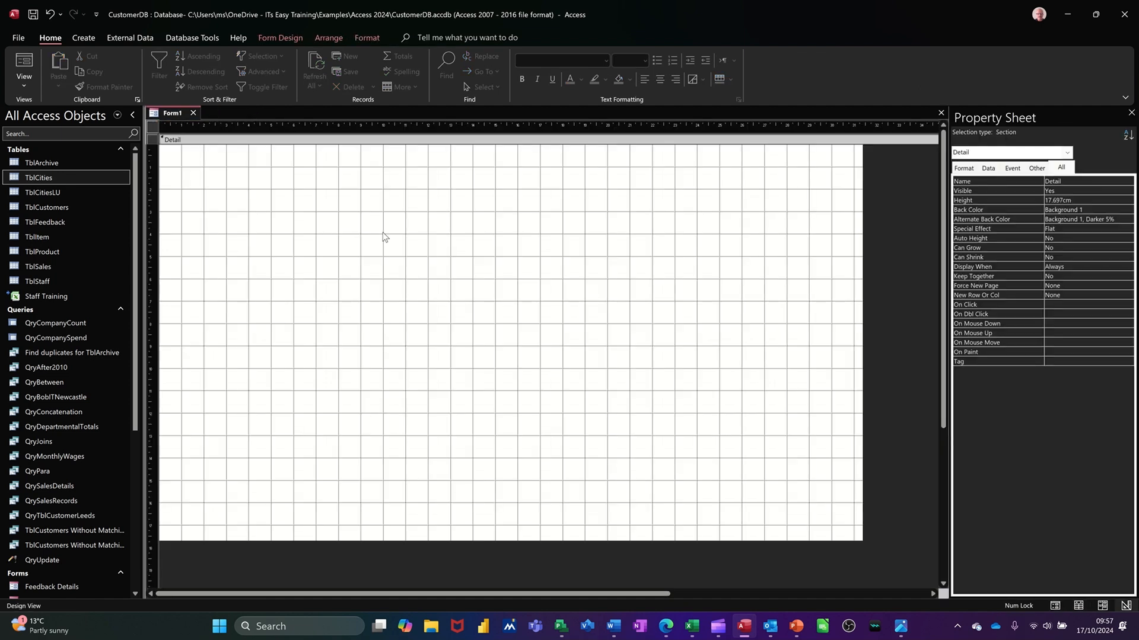
click(268, 38)
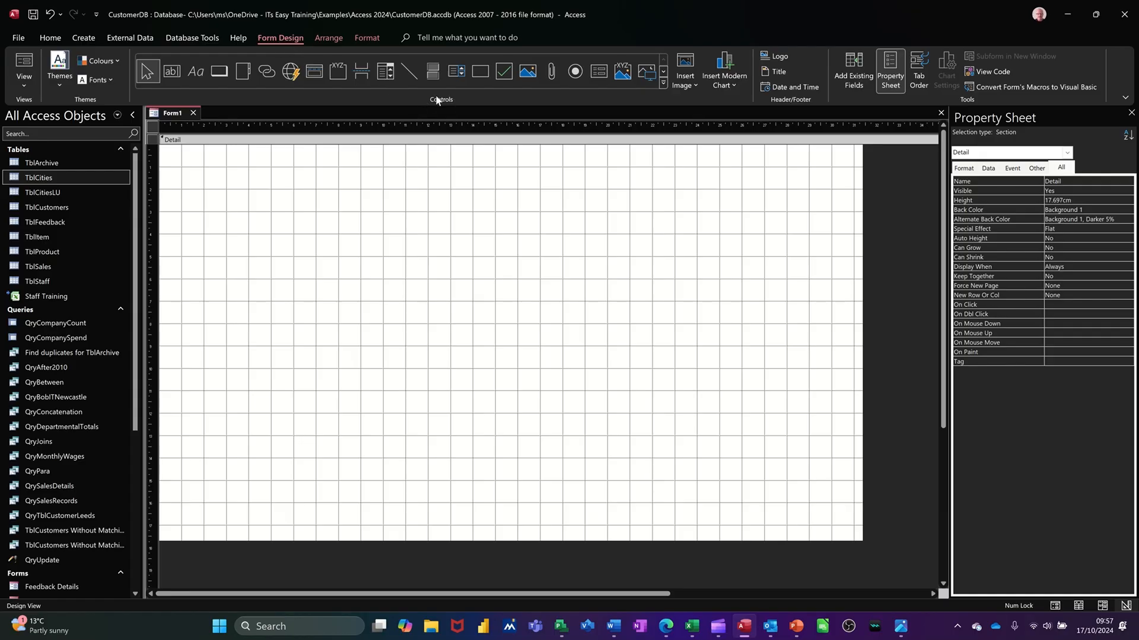
click(385, 72)
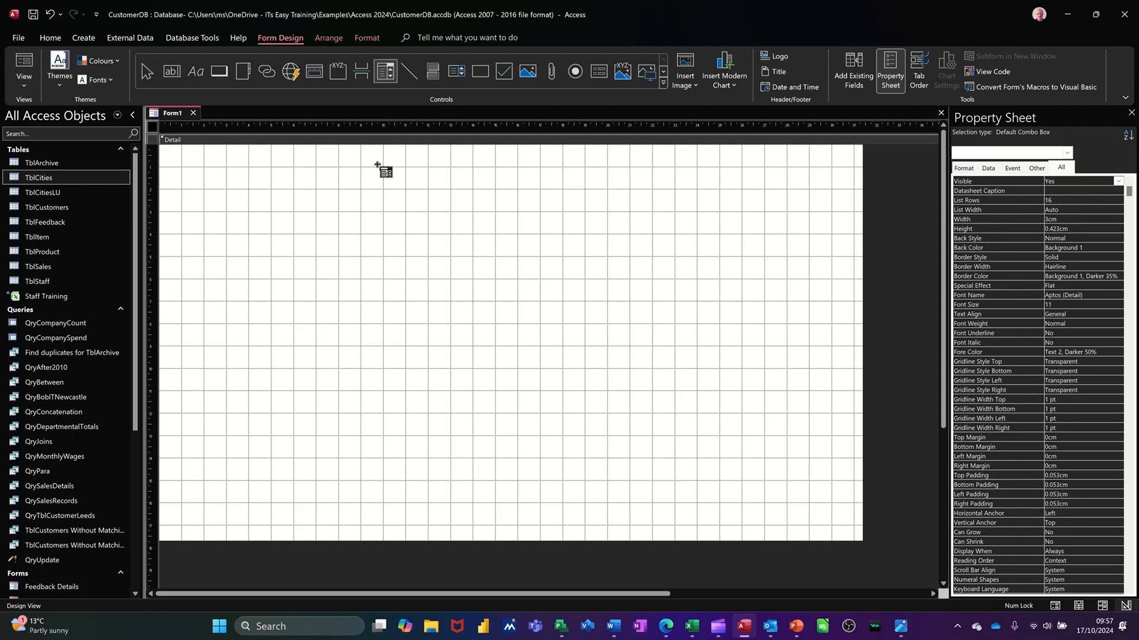
drag(327, 188, 436, 220)
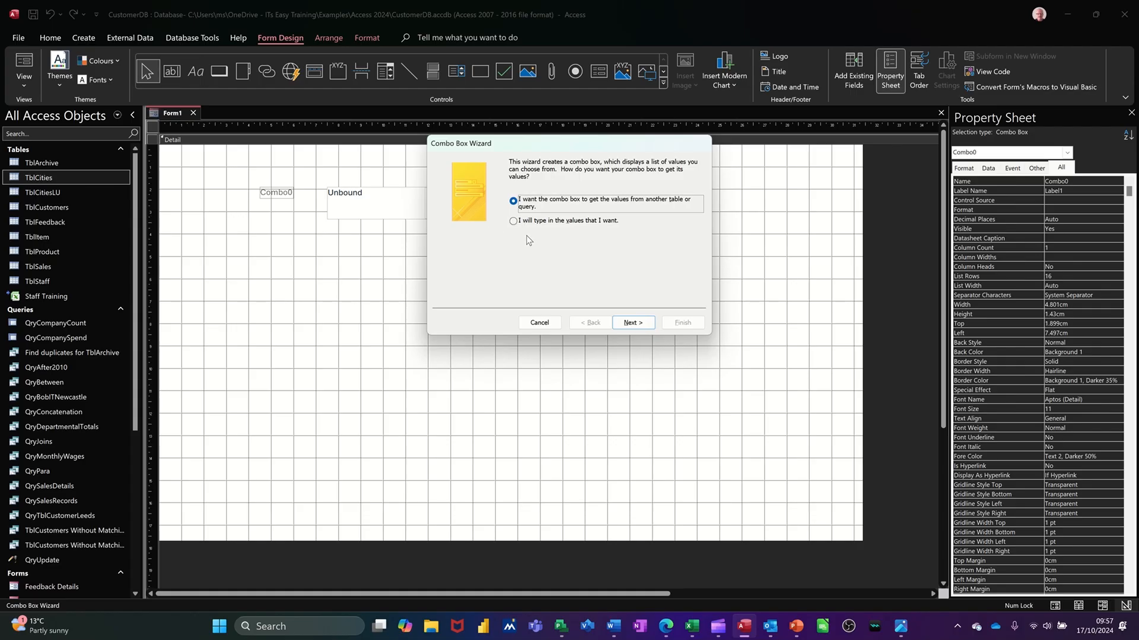
Have the combo box get its values from the City field of TblCities, unsorted, and keep the label City.
click(630, 325)
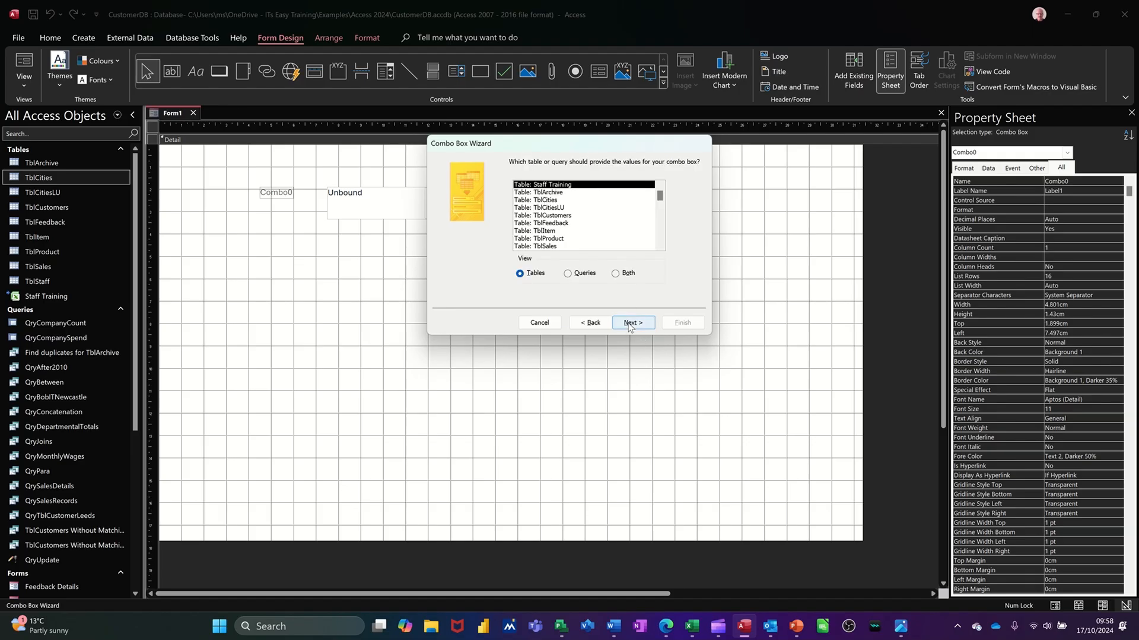
click(557, 201)
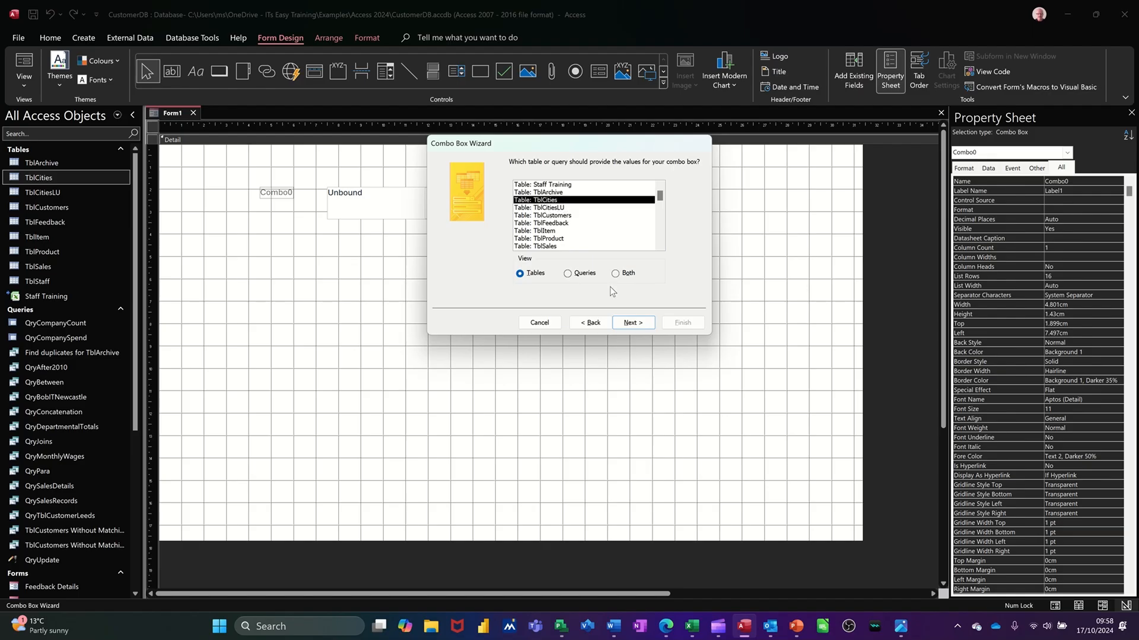
click(632, 322)
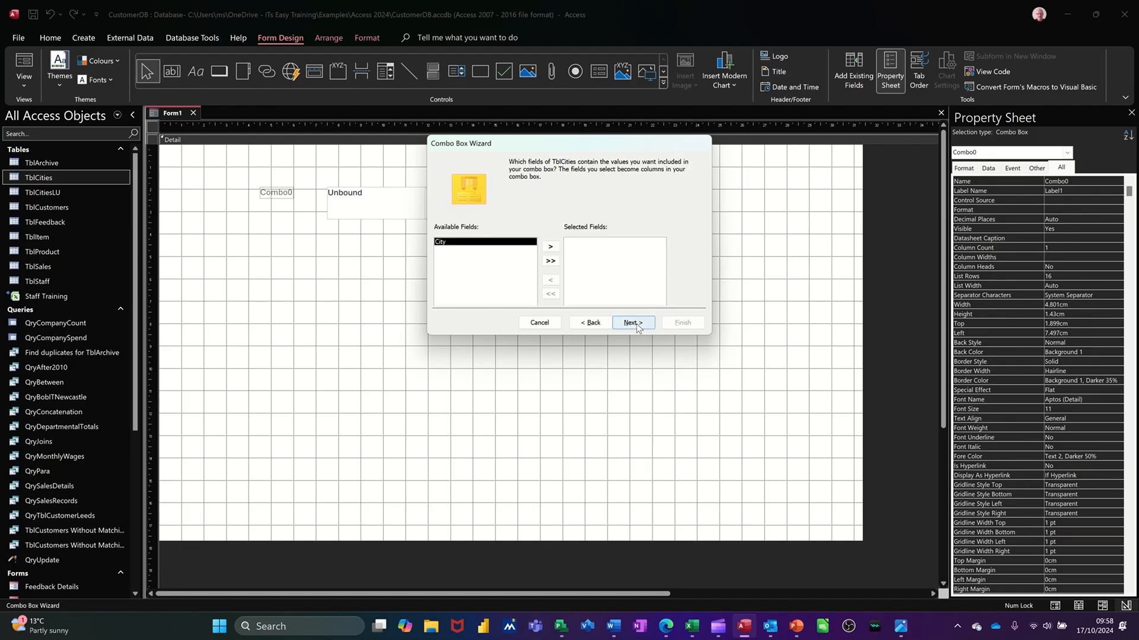
click(550, 246)
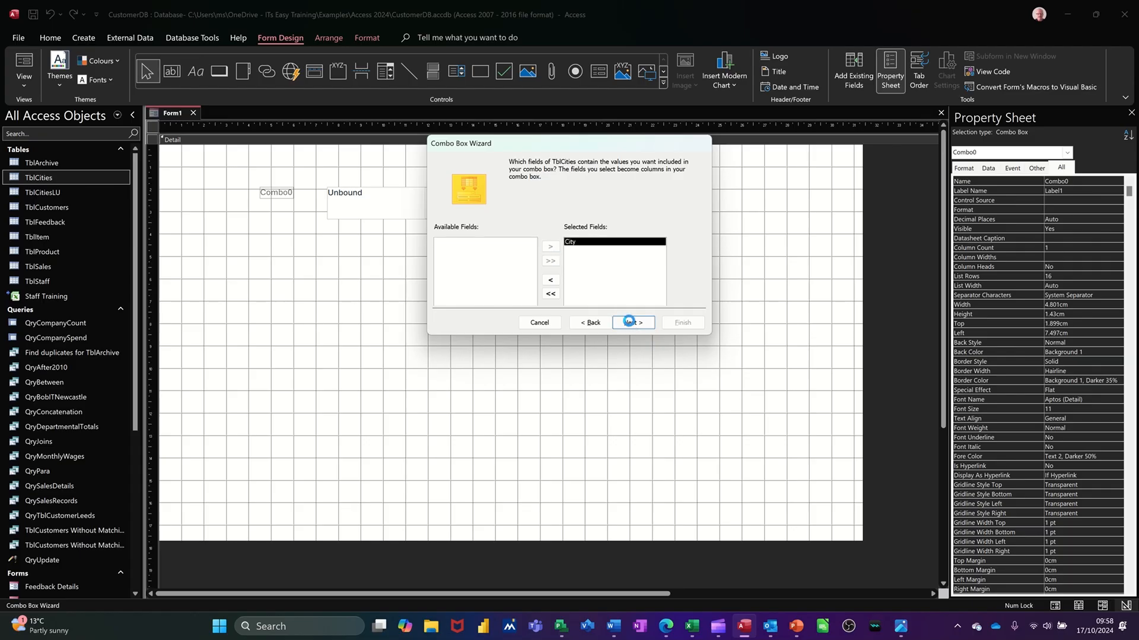
click(629, 323)
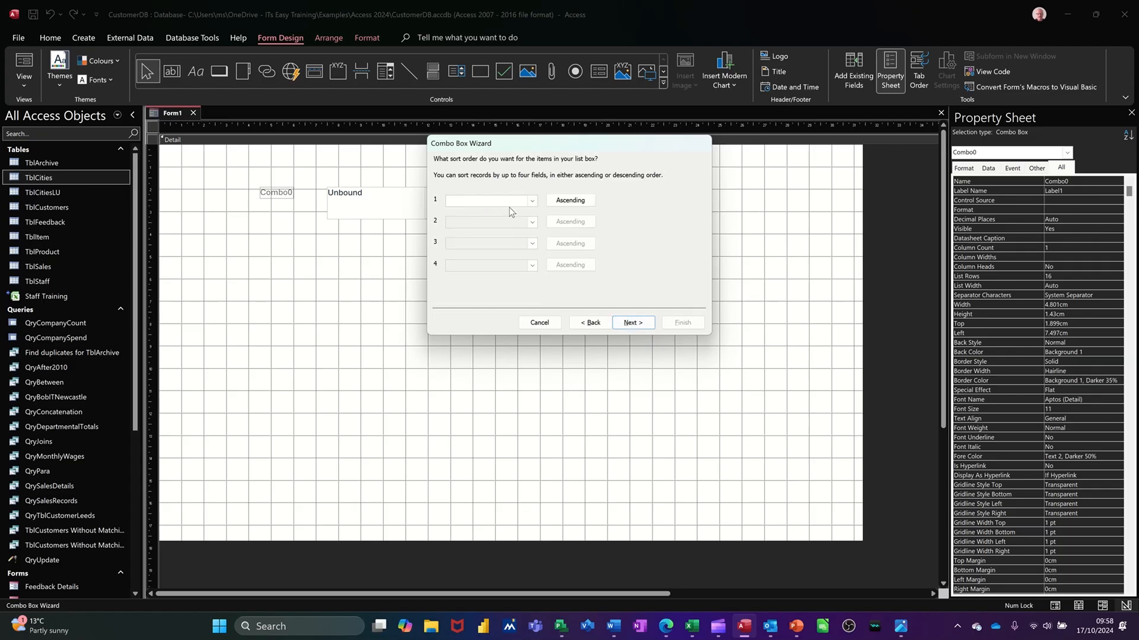
click(628, 328)
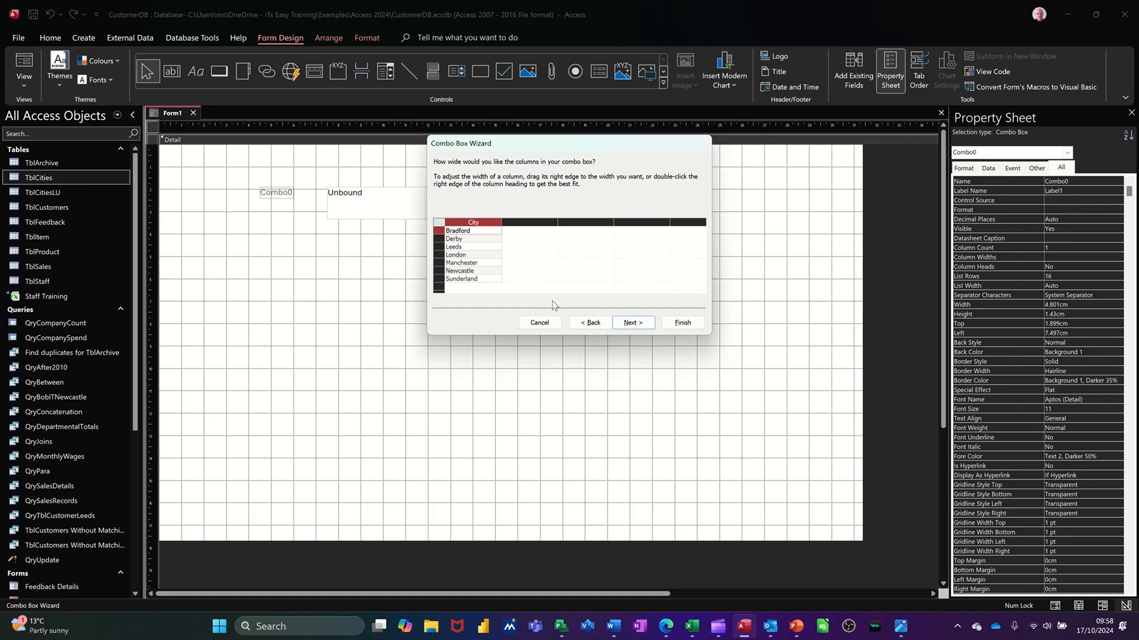
click(628, 322)
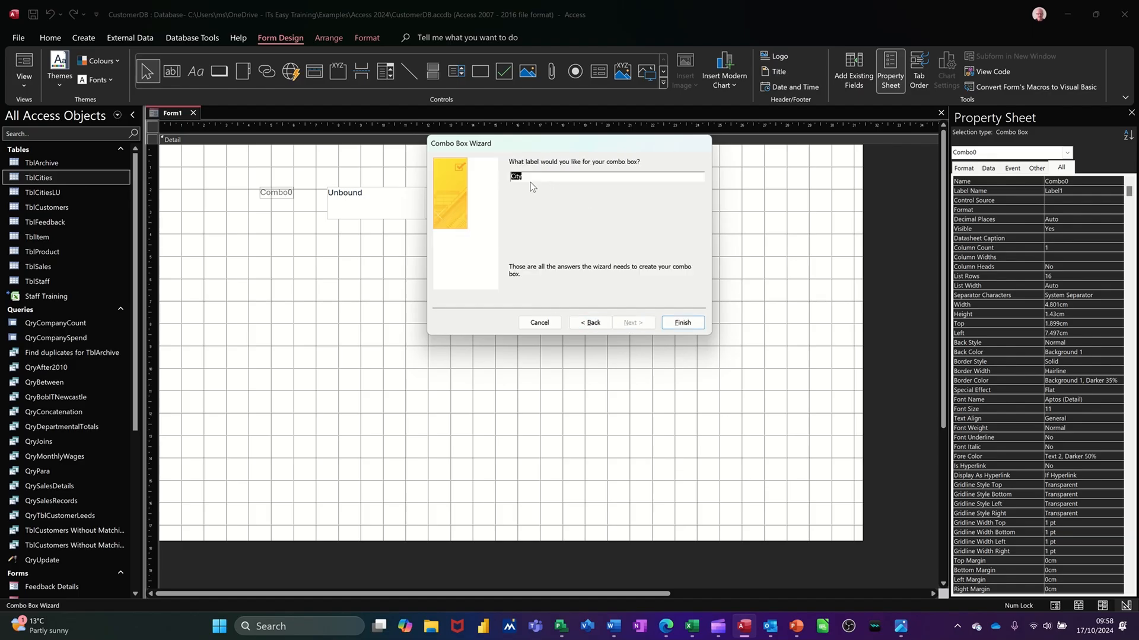
click(682, 323)
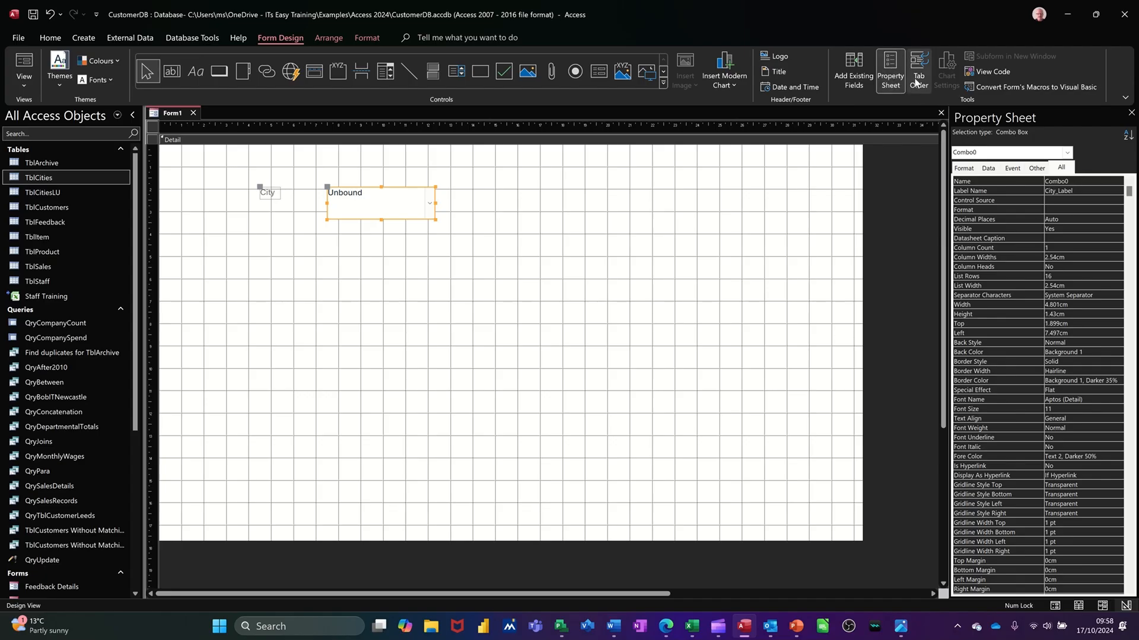
Name the combo box cc in its properties.
click(891, 68)
click(892, 68)
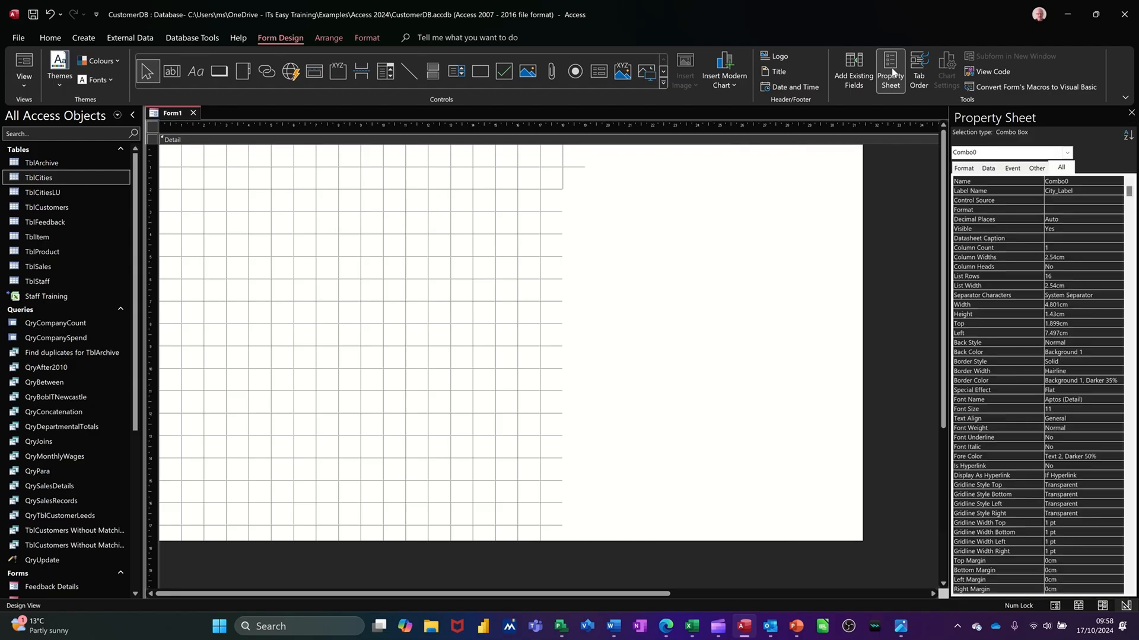
click(1084, 178)
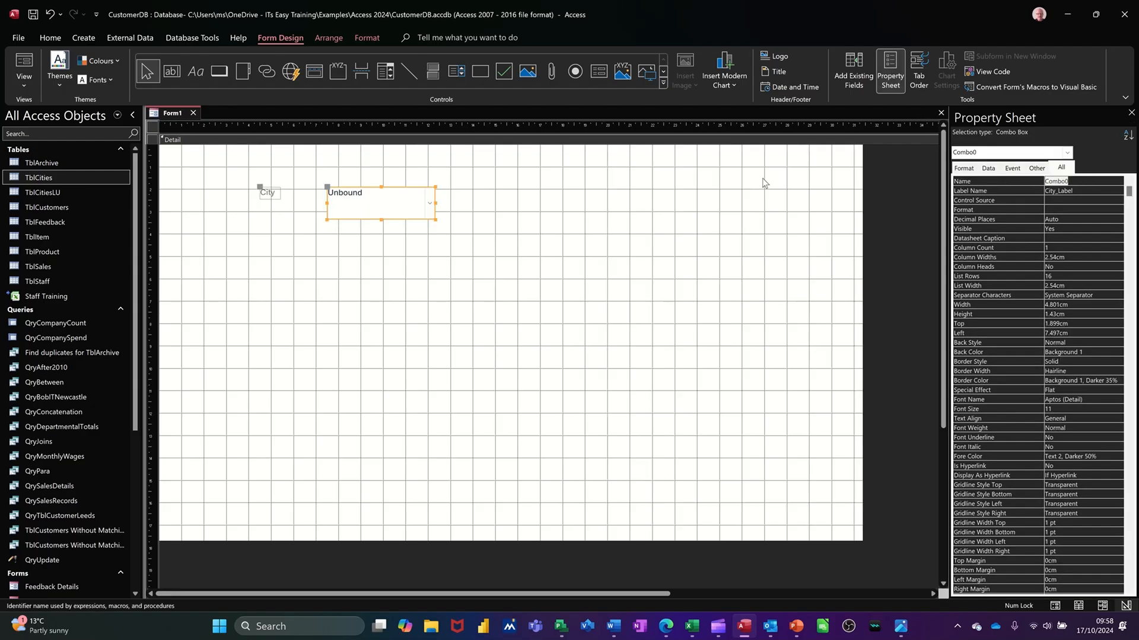
text(cc)
click(1060, 210)
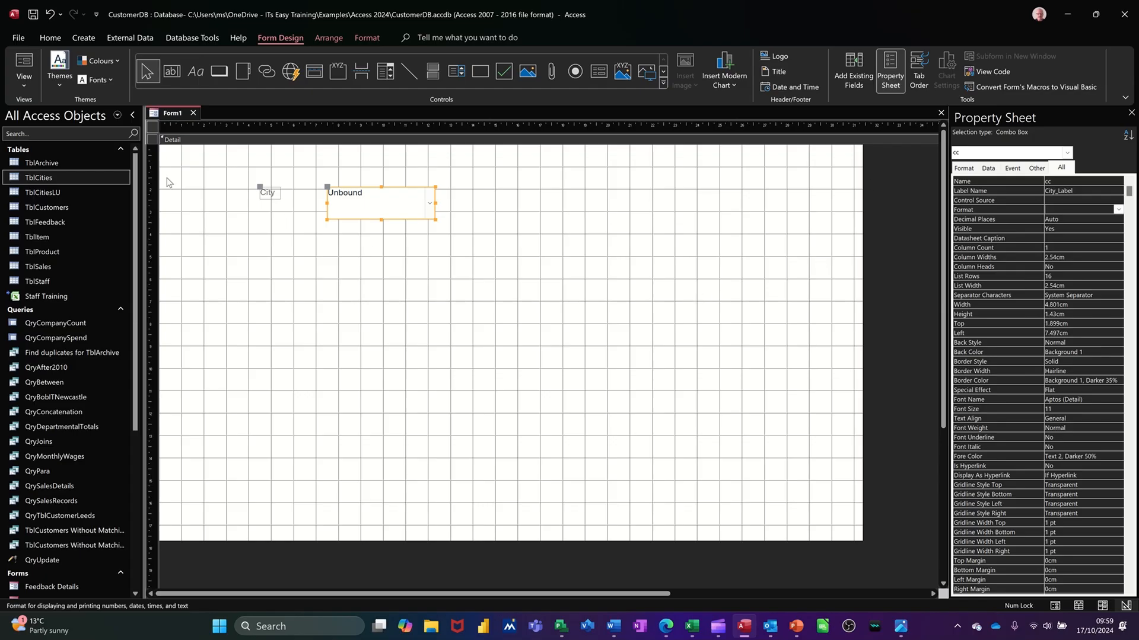
Save the form as FrmLookup.
click(34, 14)
text(FrmLookup)
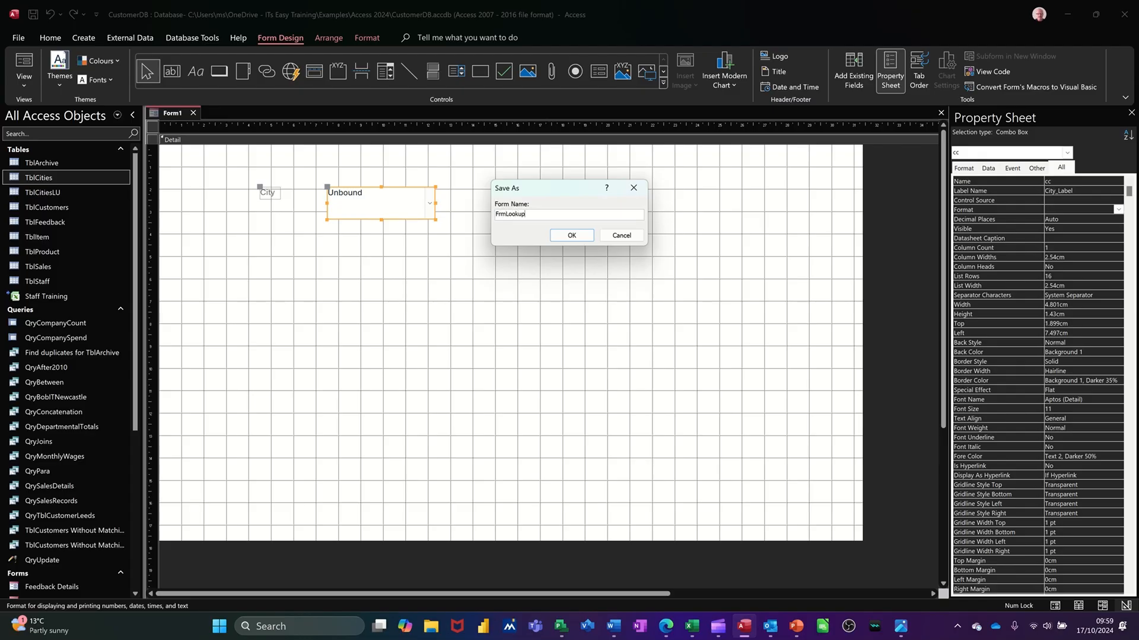
click(569, 236)
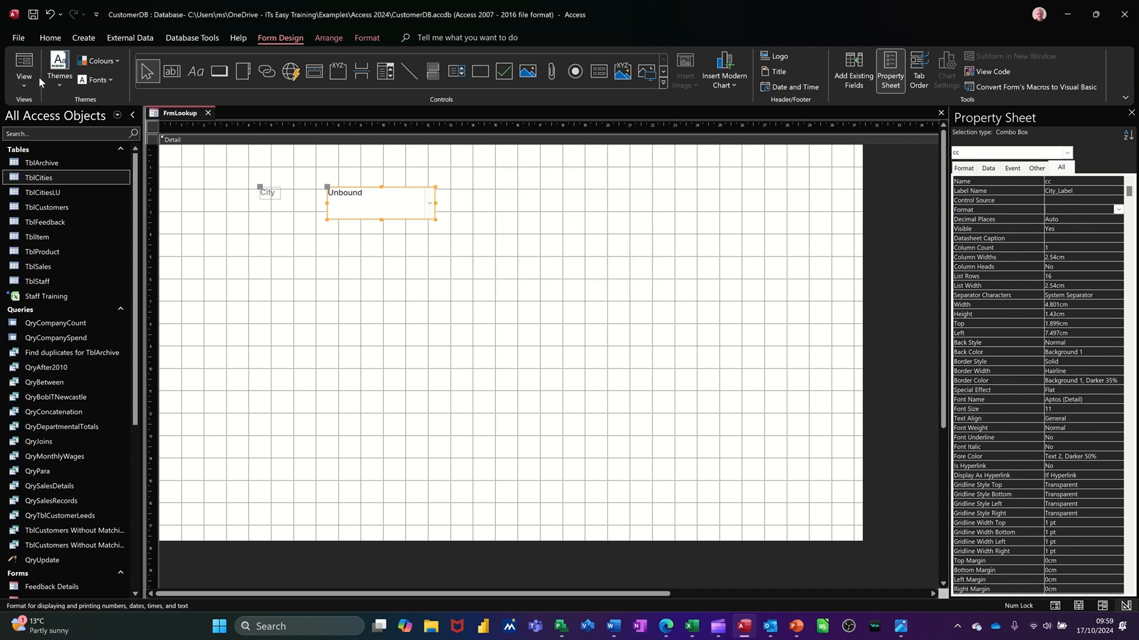
Show the form in Form View and choose Newcastle in the City combo box.
click(24, 66)
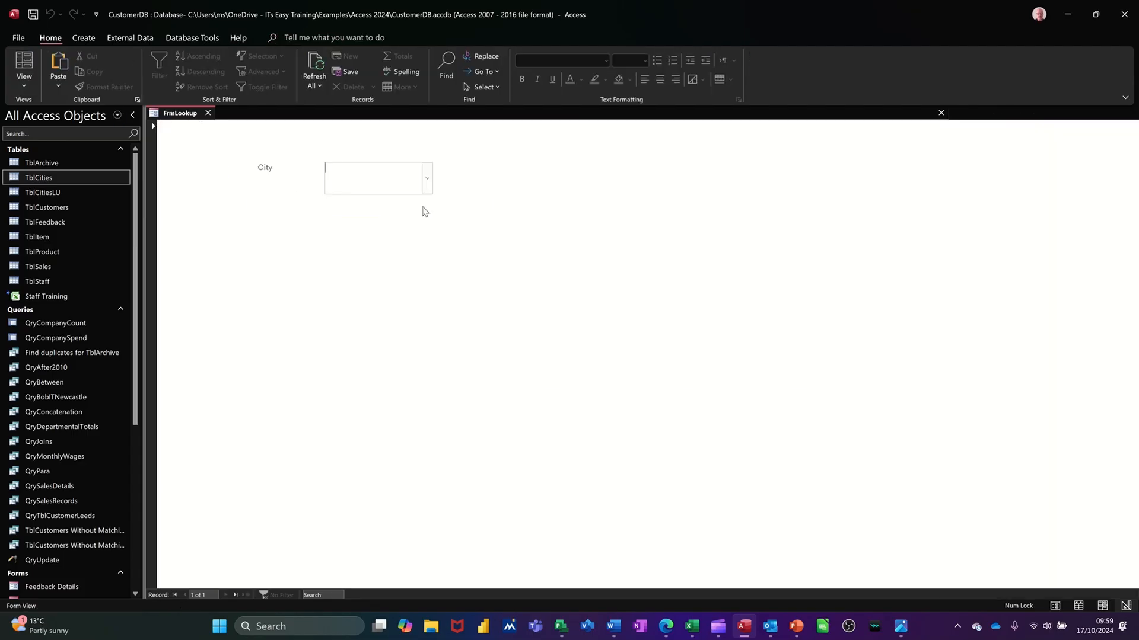
click(428, 185)
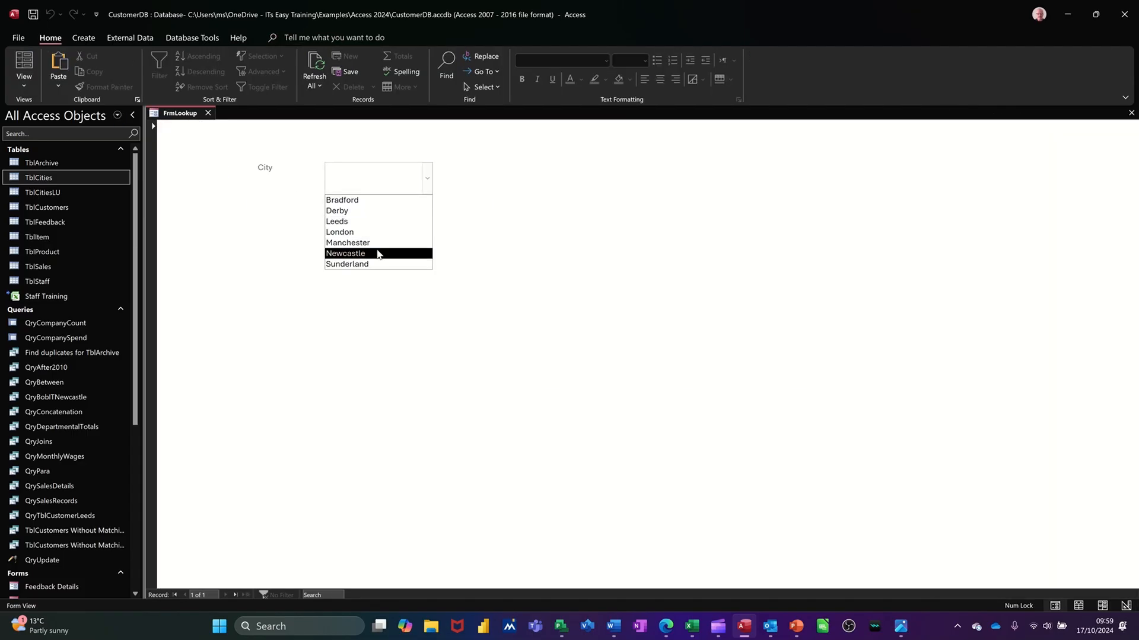
click(379, 254)
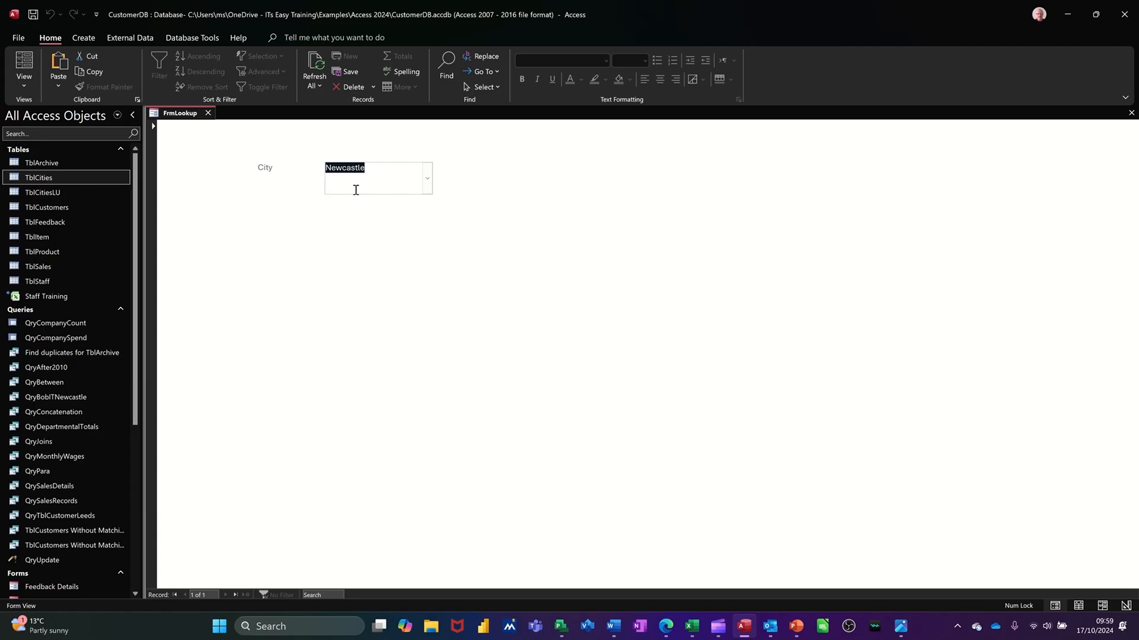
Create a query in design view on TblCustomers and add all of the table's fields to the grid.
click(83, 39)
click(195, 74)
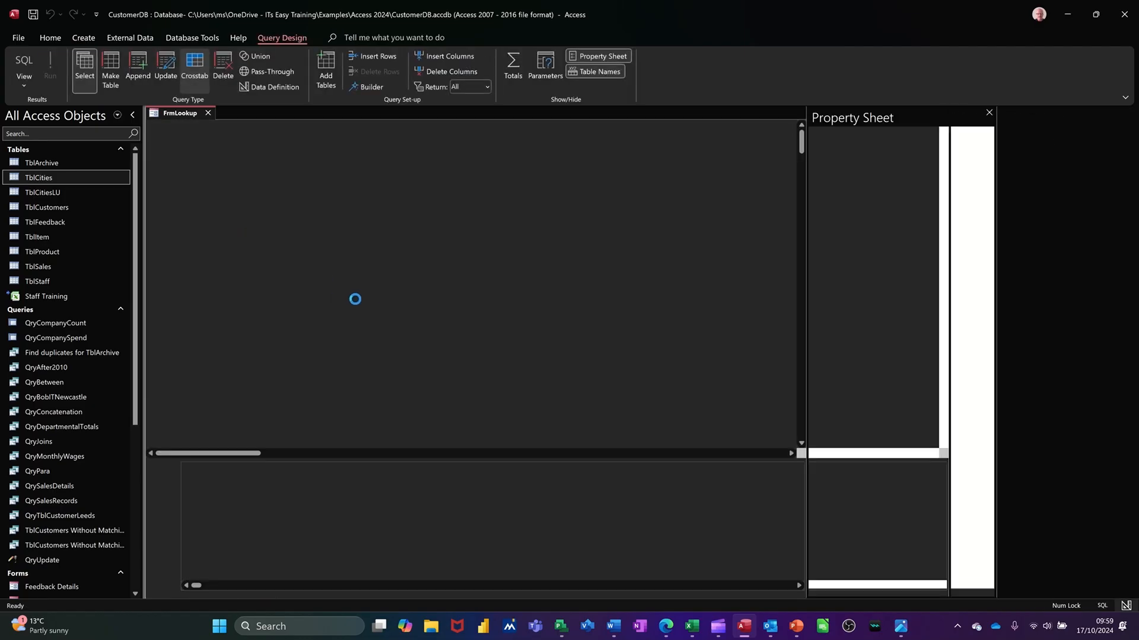
drag(80, 209, 357, 230)
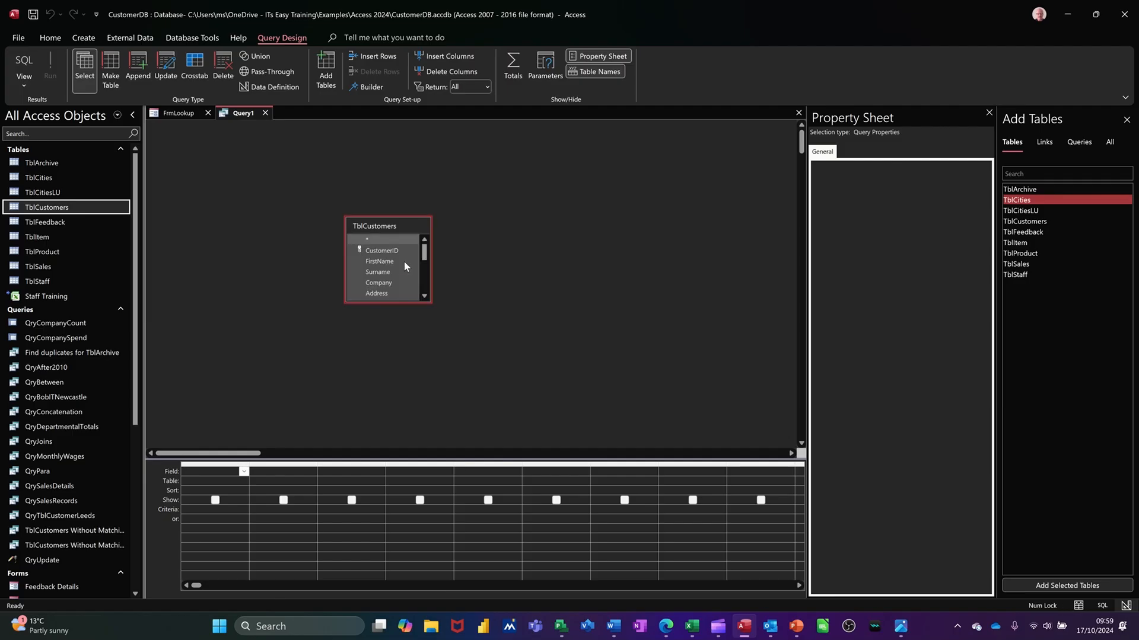
double_click(377, 228)
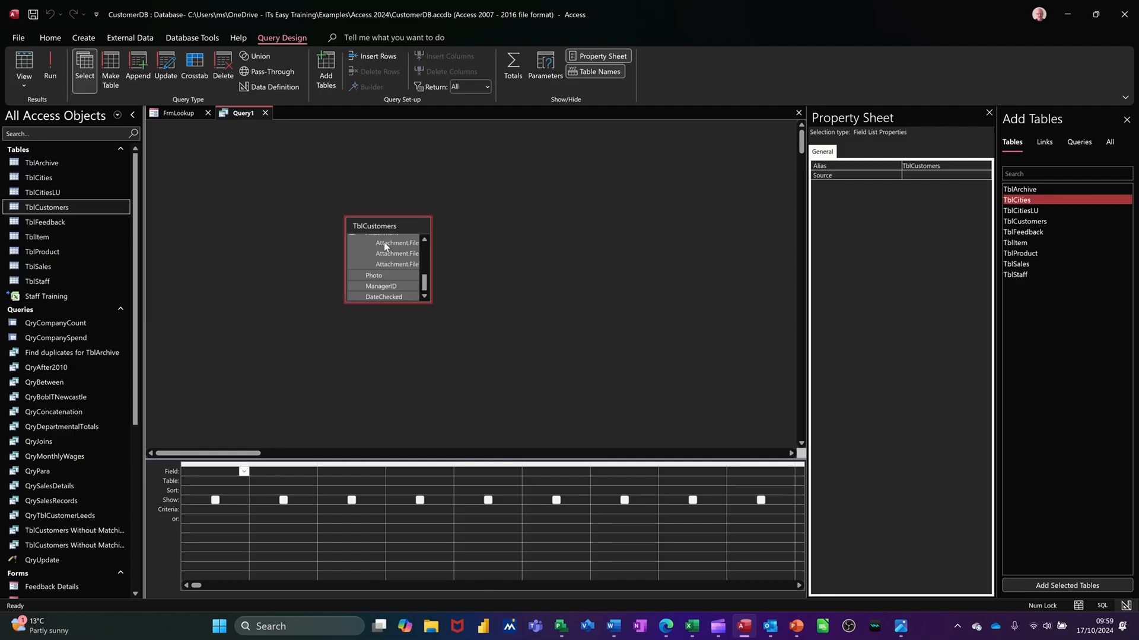
drag(377, 285, 202, 475)
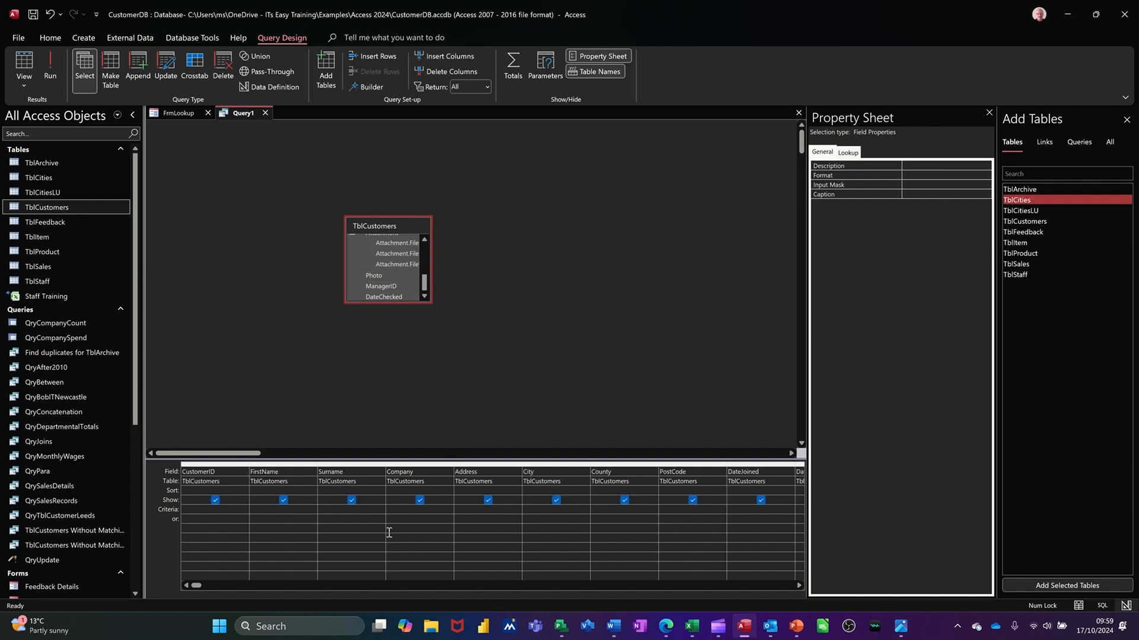
Build the City criterion Forms![FrmLookup]![cc] from the loaded form's combo box with the Expression Builder, and run the query.
click(528, 512)
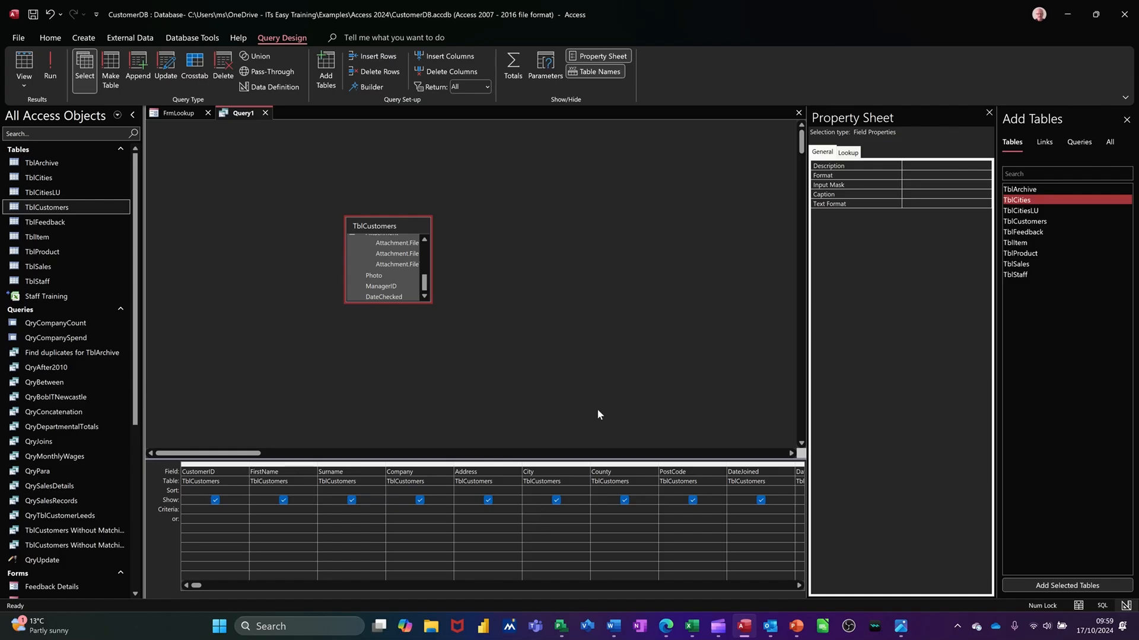
click(368, 88)
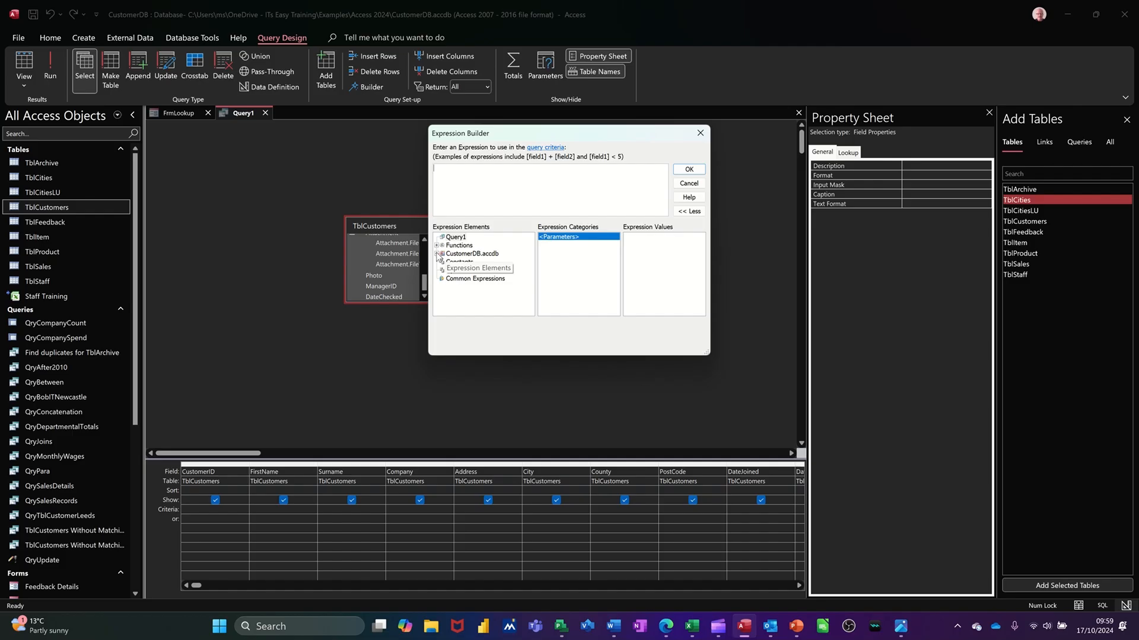
click(438, 254)
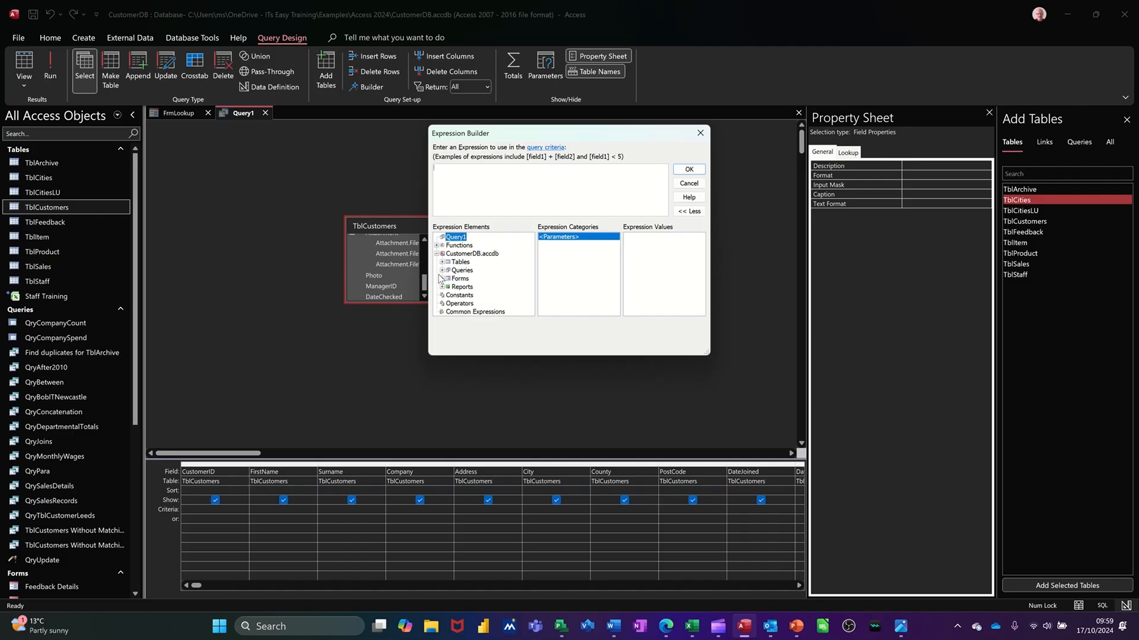
click(441, 278)
click(447, 287)
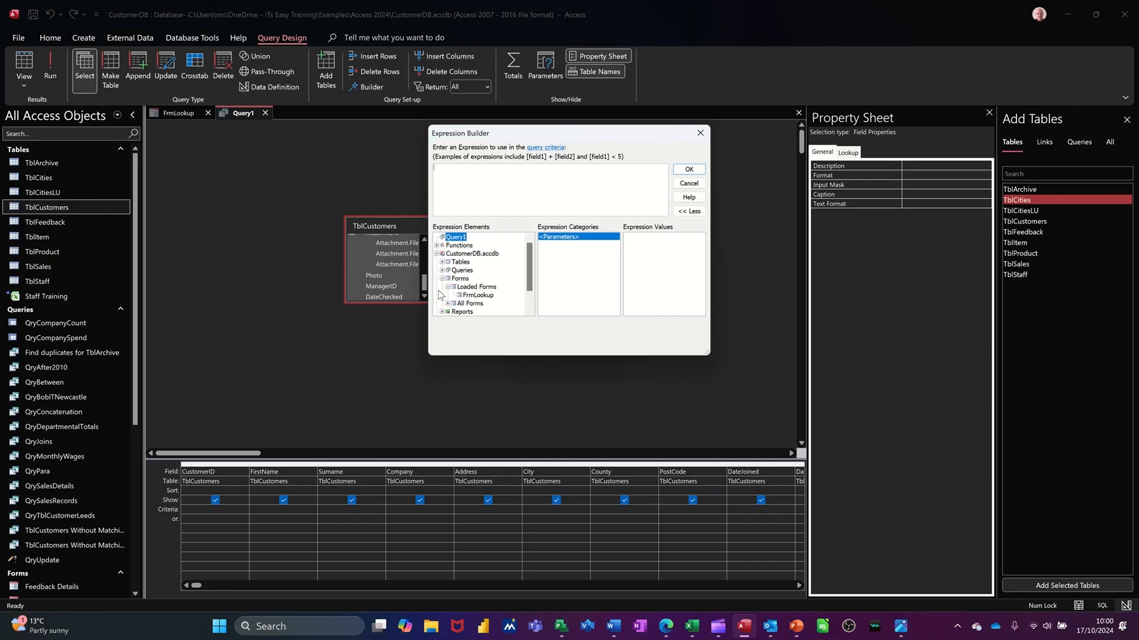
click(477, 295)
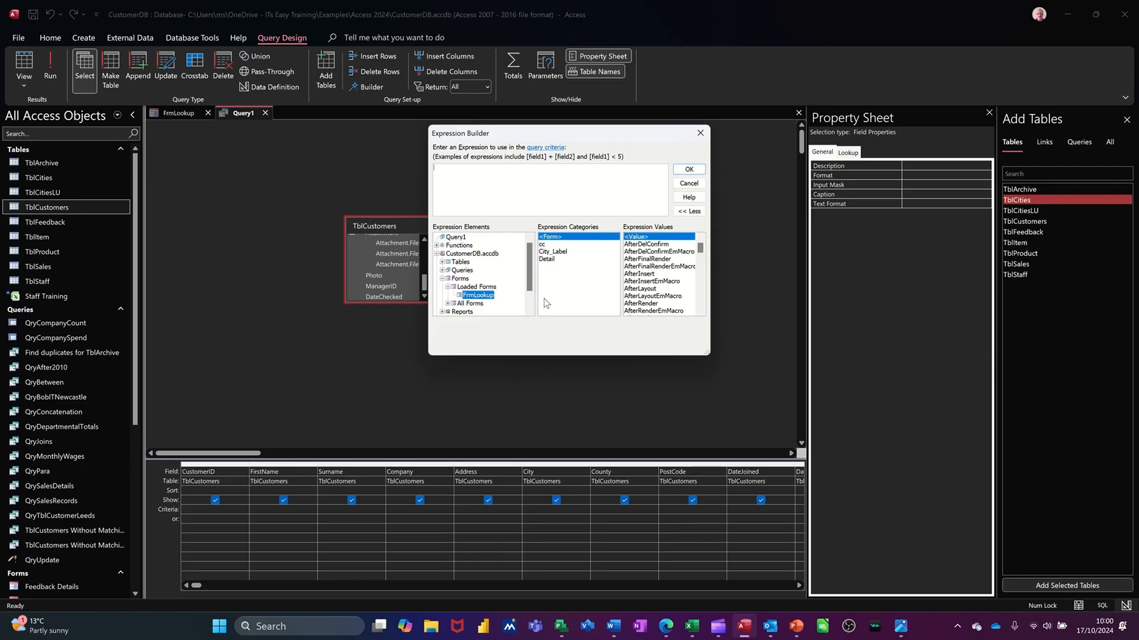
click(543, 245)
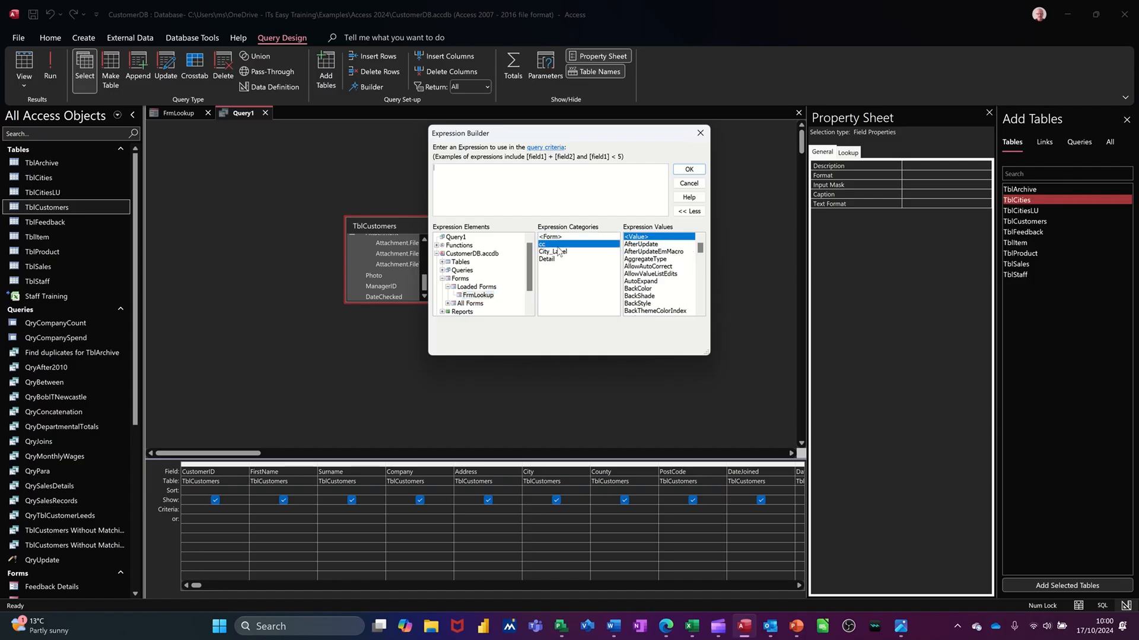
double_click(557, 247)
click(679, 172)
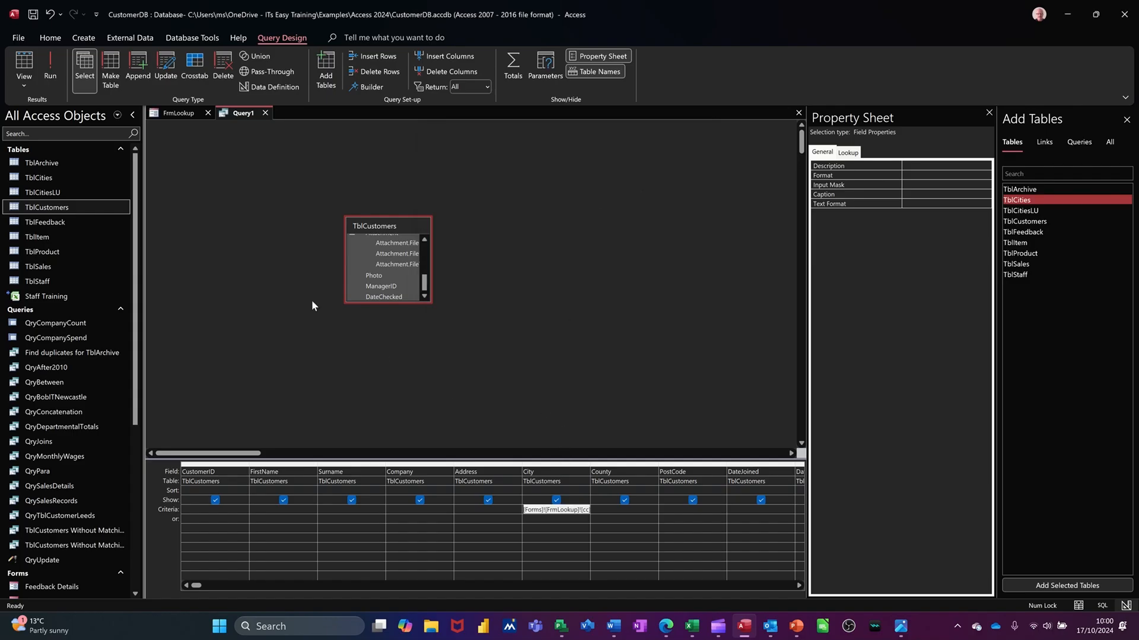
click(50, 67)
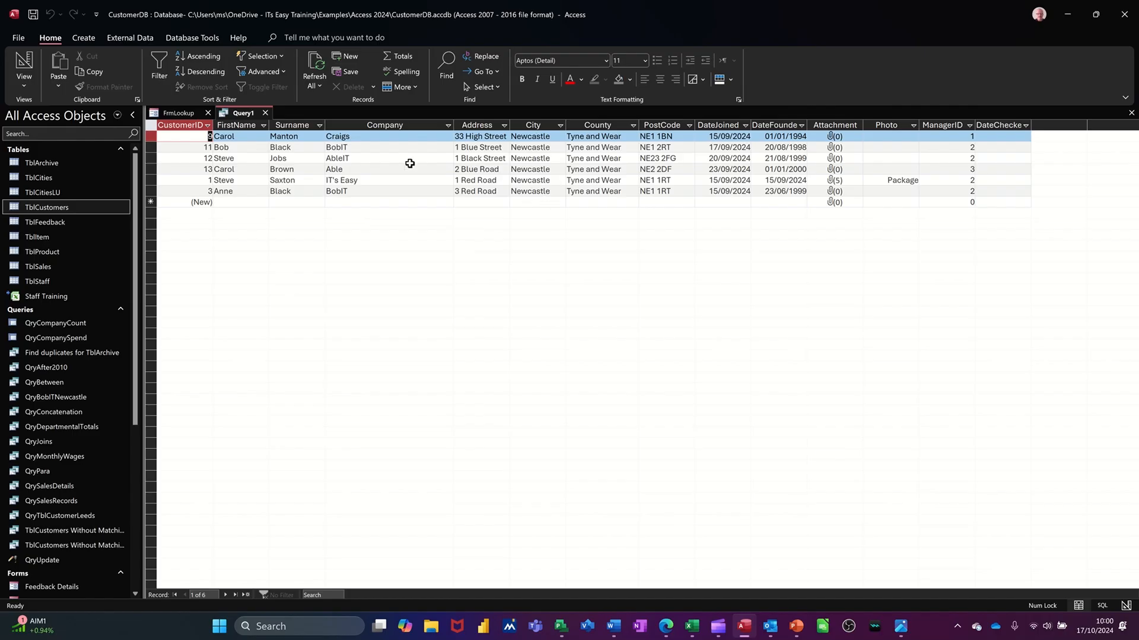
Choose Leeds in the FrmLookup form's City combo box and rerun the query from its design view.
click(173, 114)
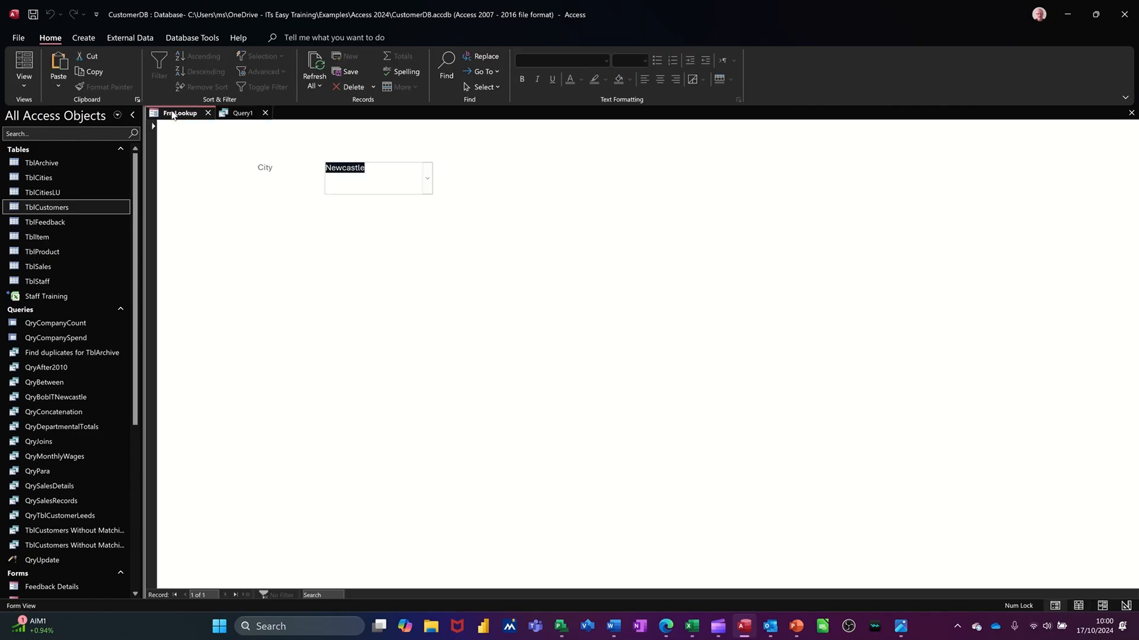
click(427, 180)
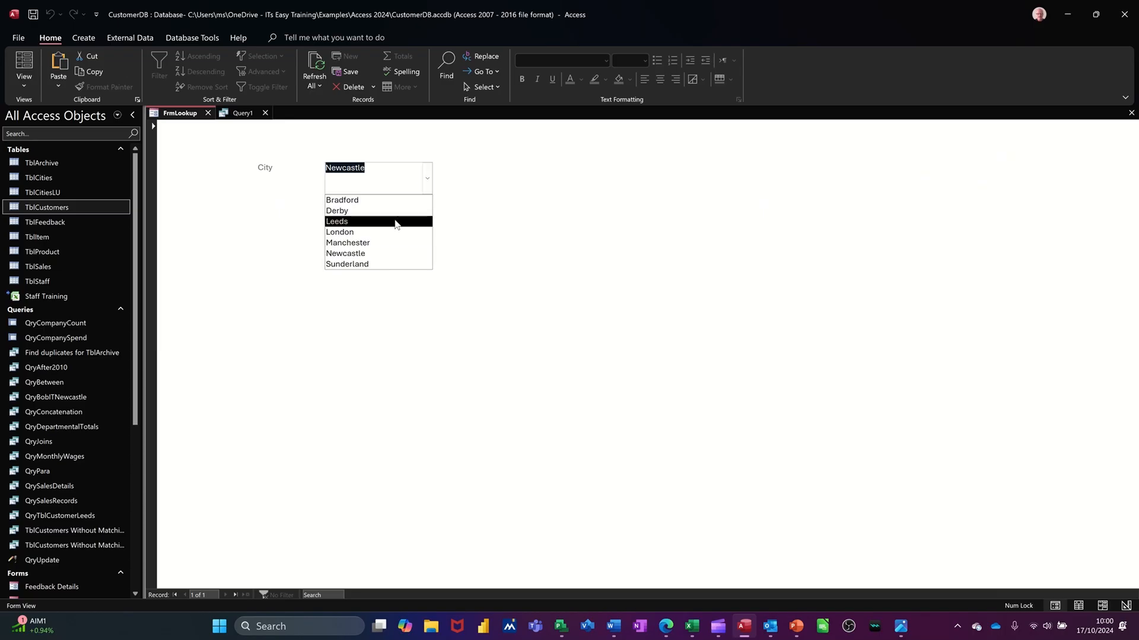
click(396, 222)
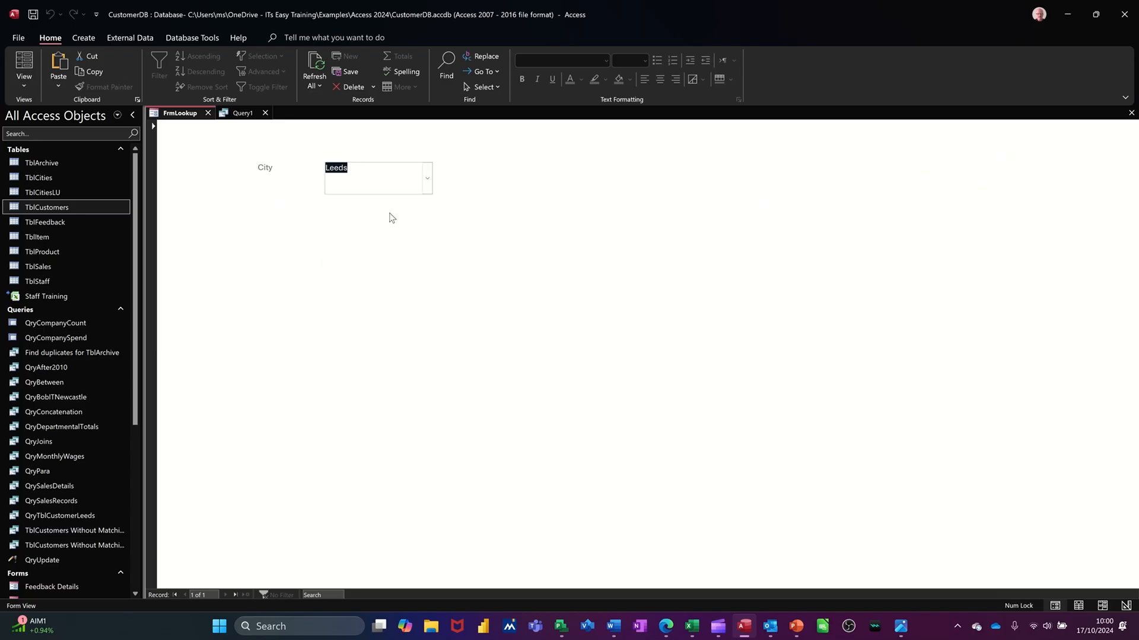
click(243, 118)
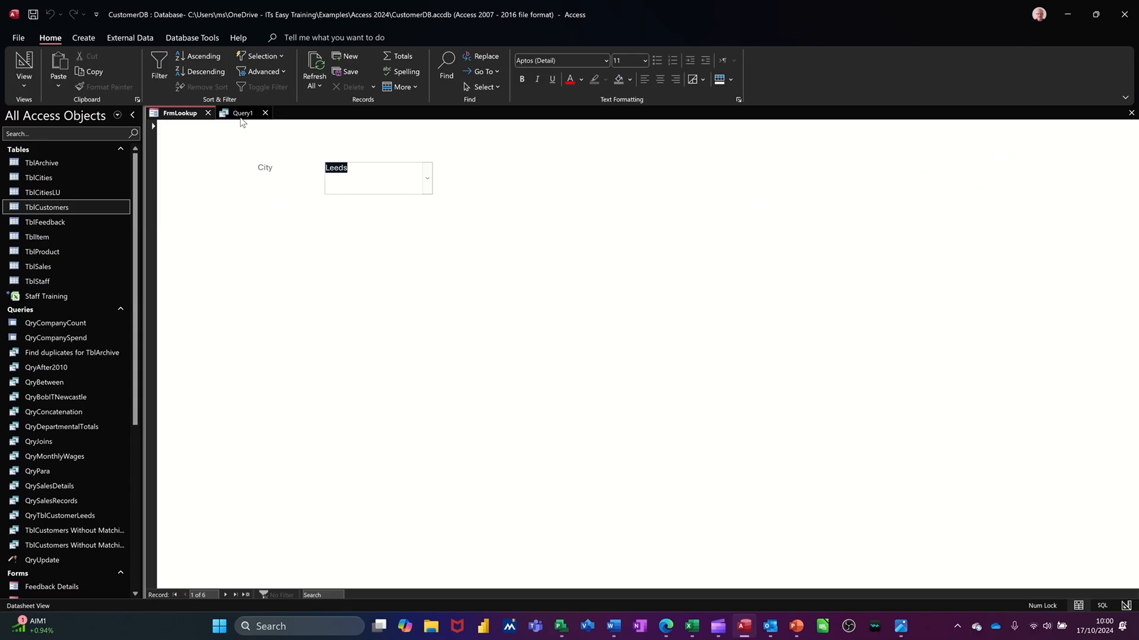
click(27, 67)
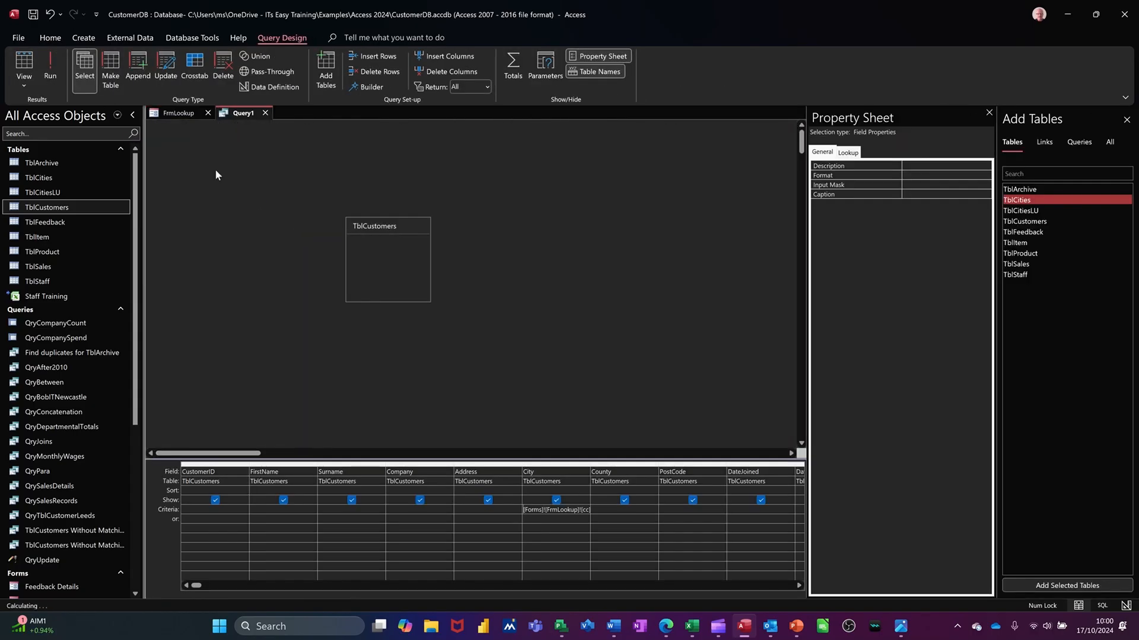
click(51, 67)
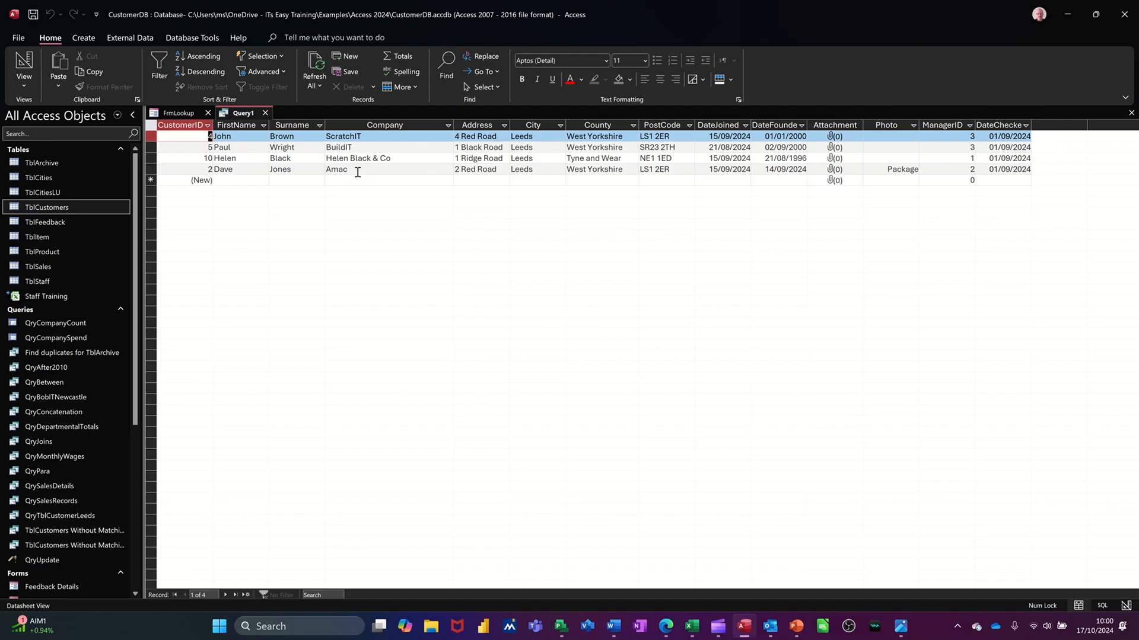
Save the query as QryFrmLookup.
click(33, 14)
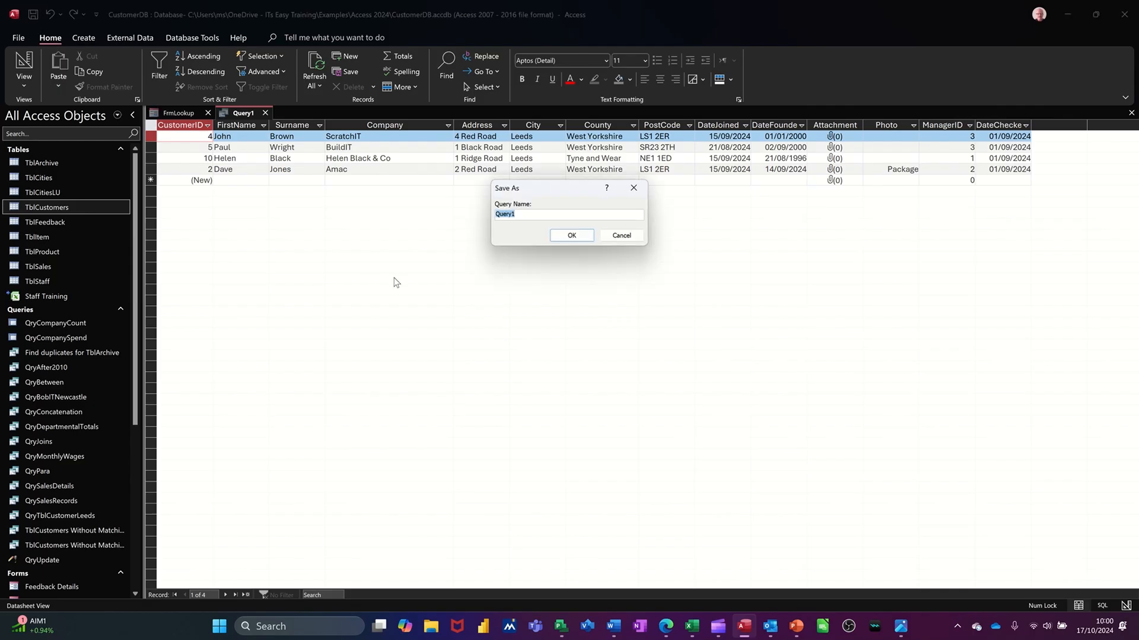
text(Q)
click(564, 235)
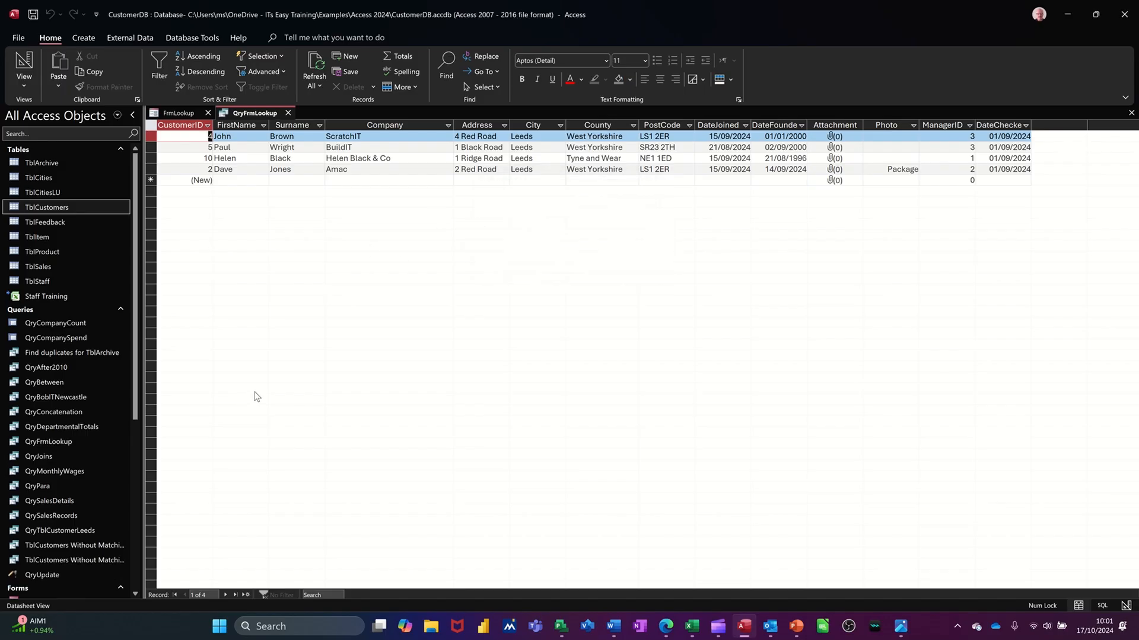
Create a basic report from the QryFrmLookup query.
click(79, 441)
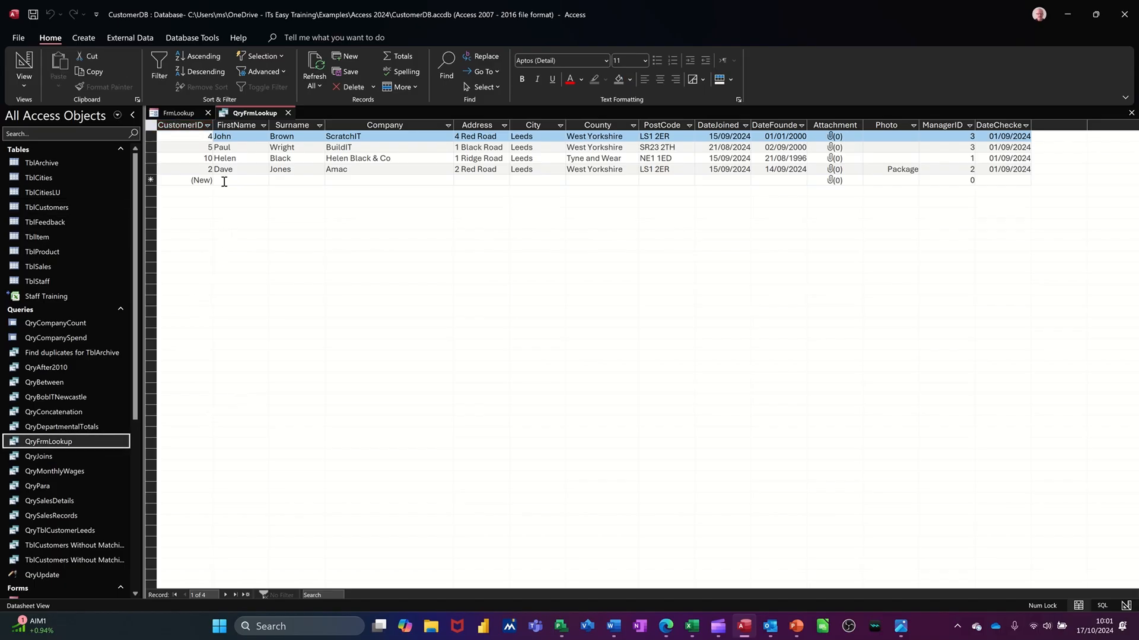
click(84, 38)
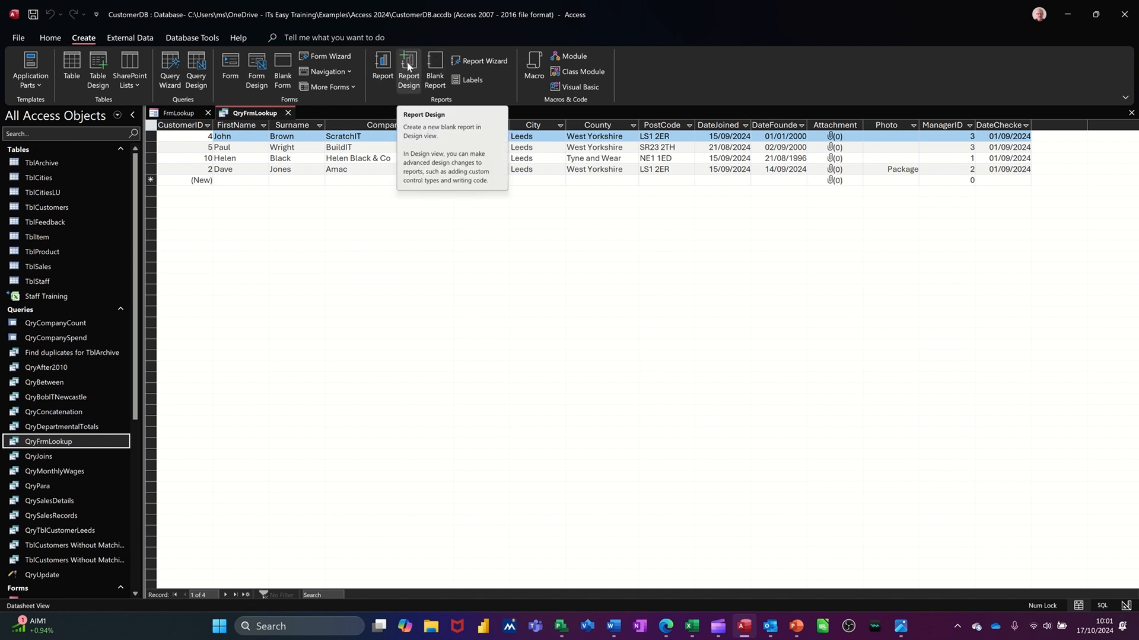
click(385, 73)
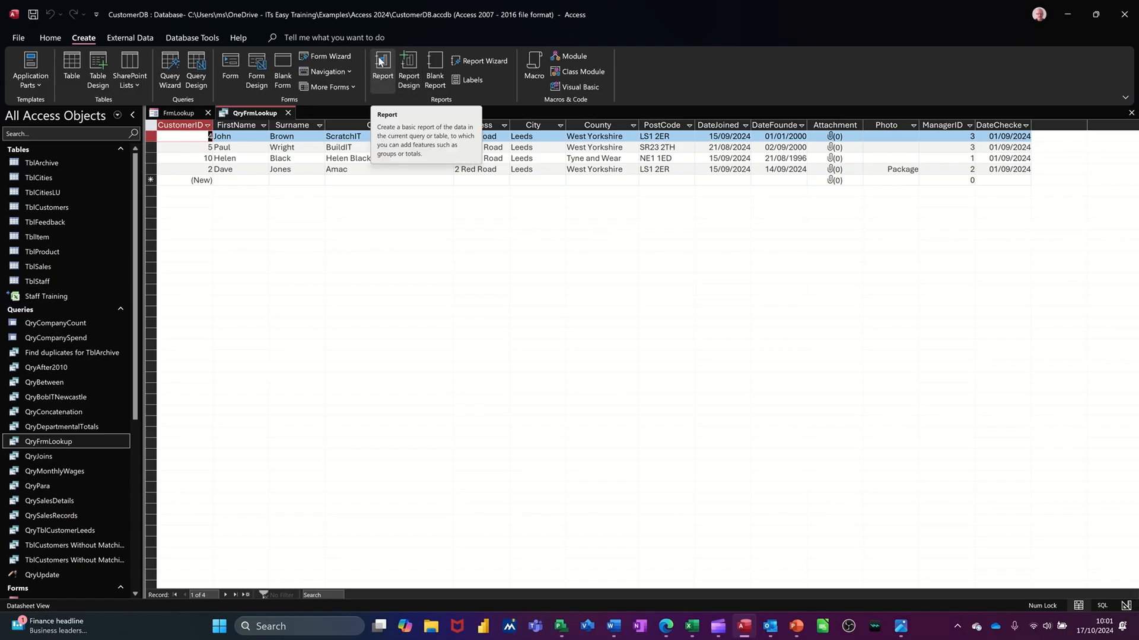
click(380, 61)
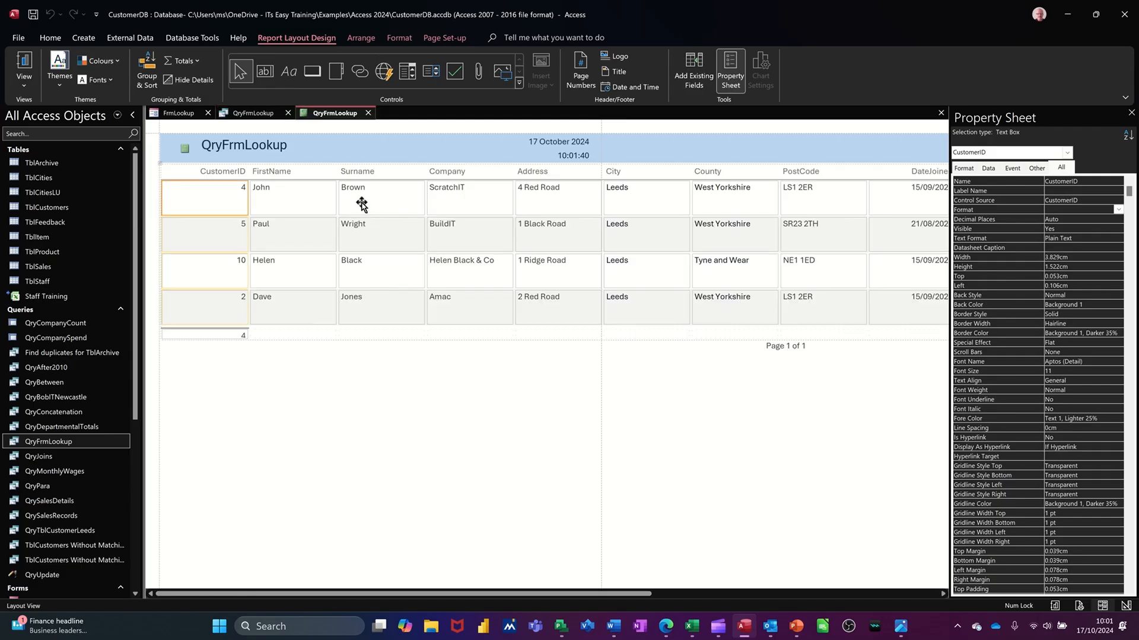
Save the report as RptQryFrmLookup, and close both the report and the QryFrmLookup query.
click(33, 16)
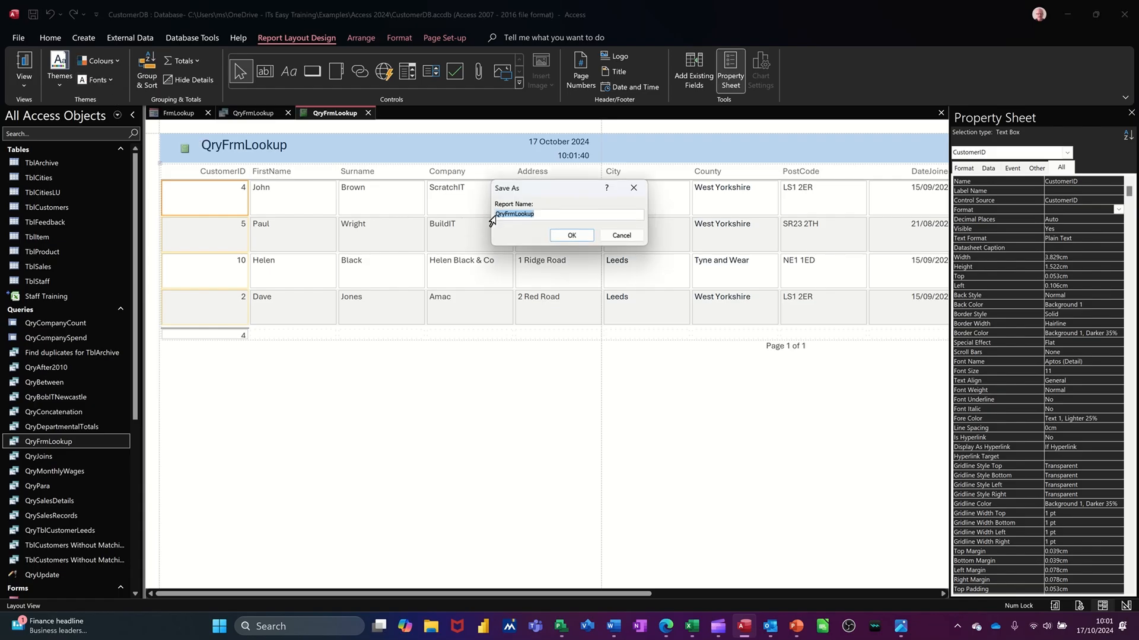
click(497, 215)
text(Rpt)
click(559, 236)
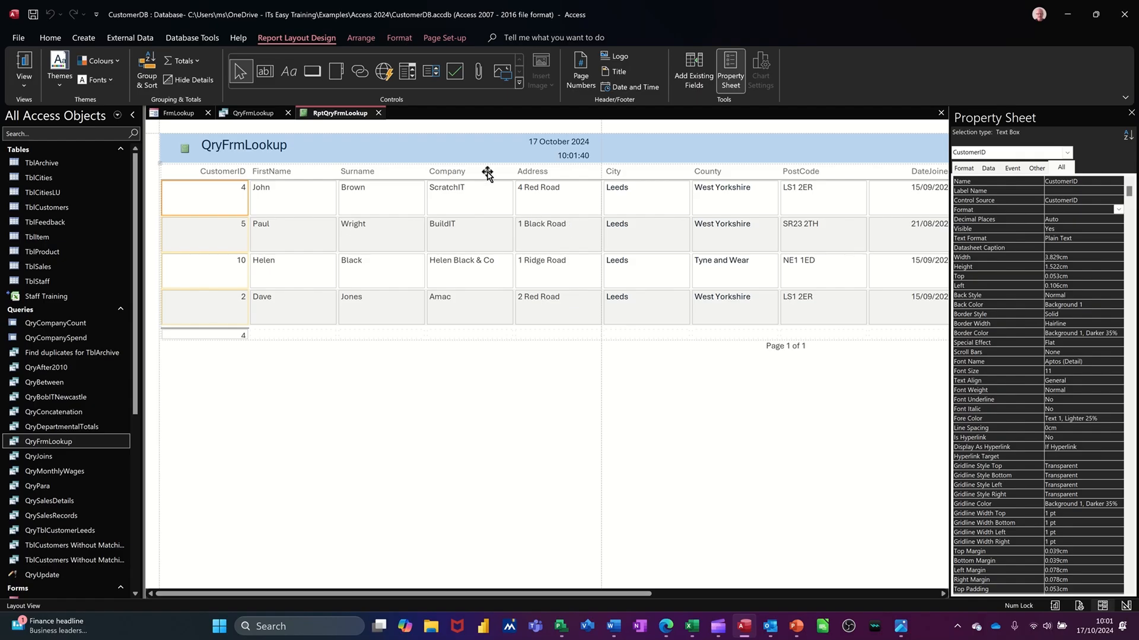
click(379, 112)
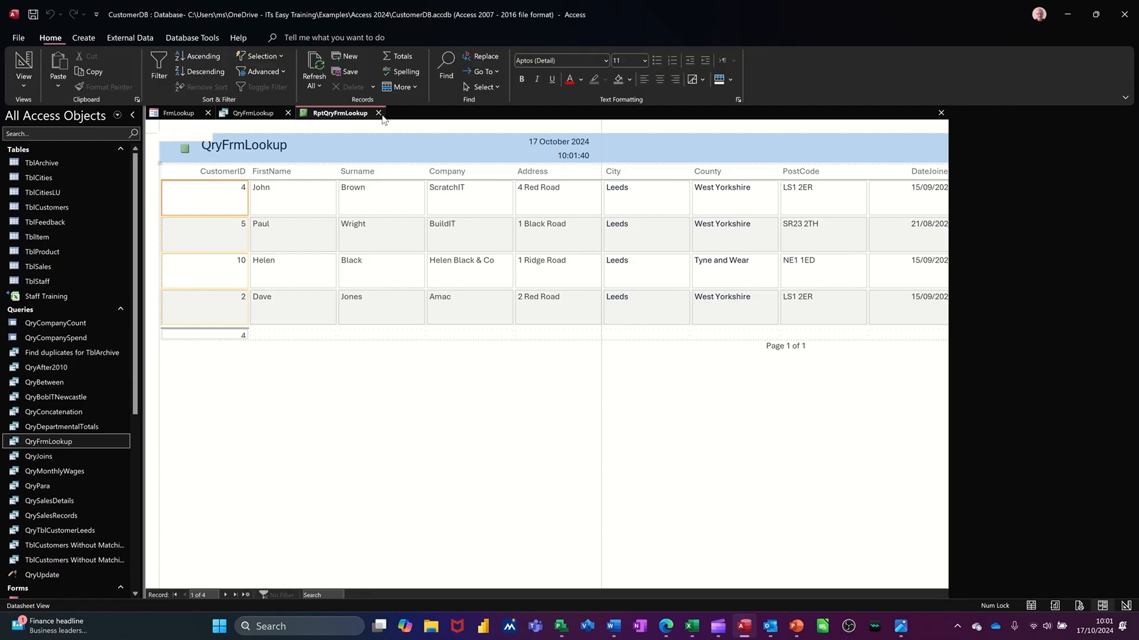
click(288, 113)
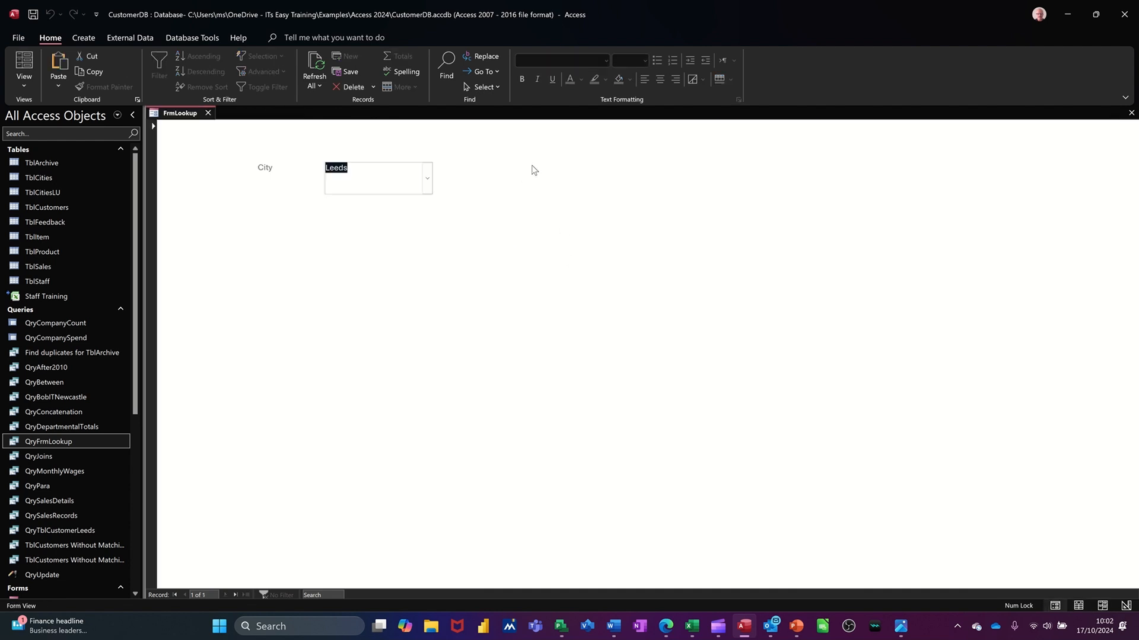
In FrmLookup's design view, add a command button beside the City combo box that previews the RptQryFrmLookup report.
click(24, 89)
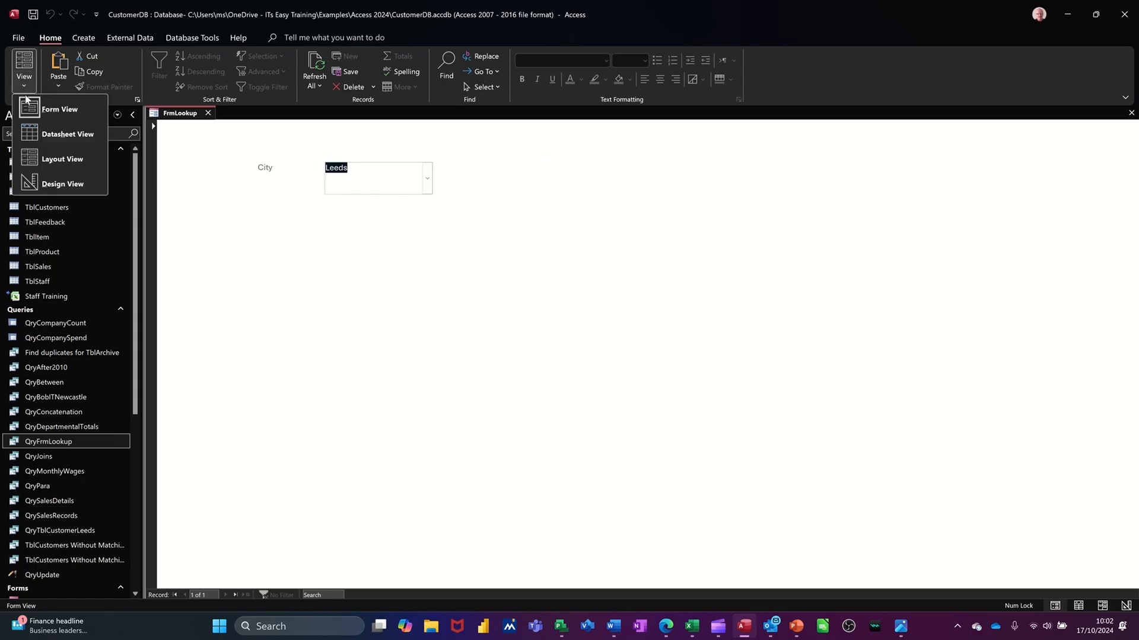
click(38, 181)
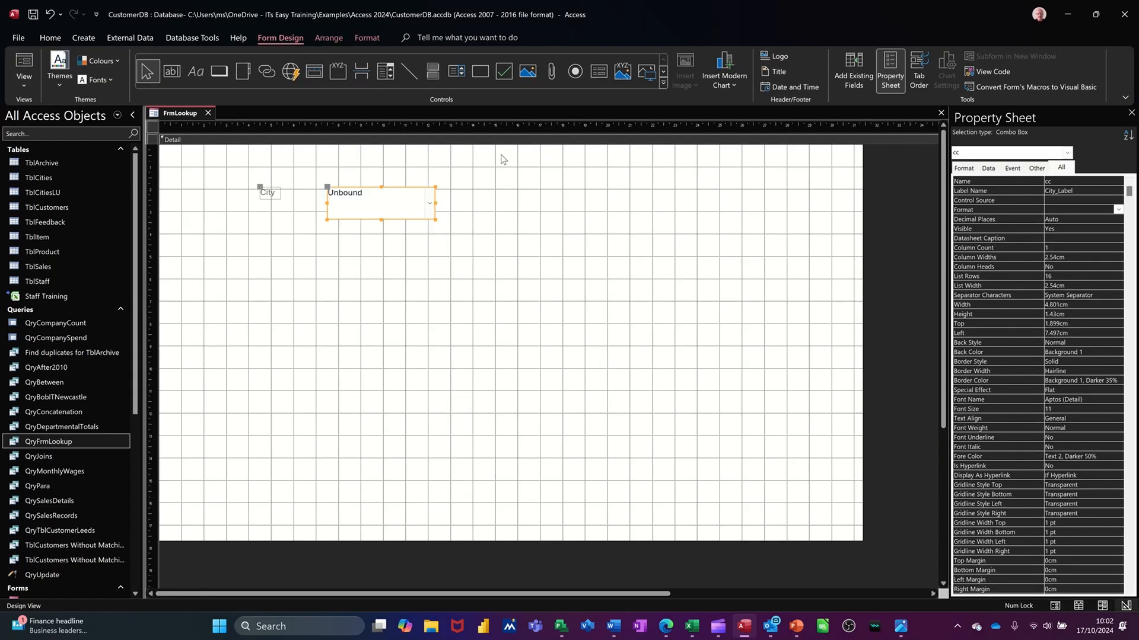
click(217, 76)
drag(520, 169, 602, 191)
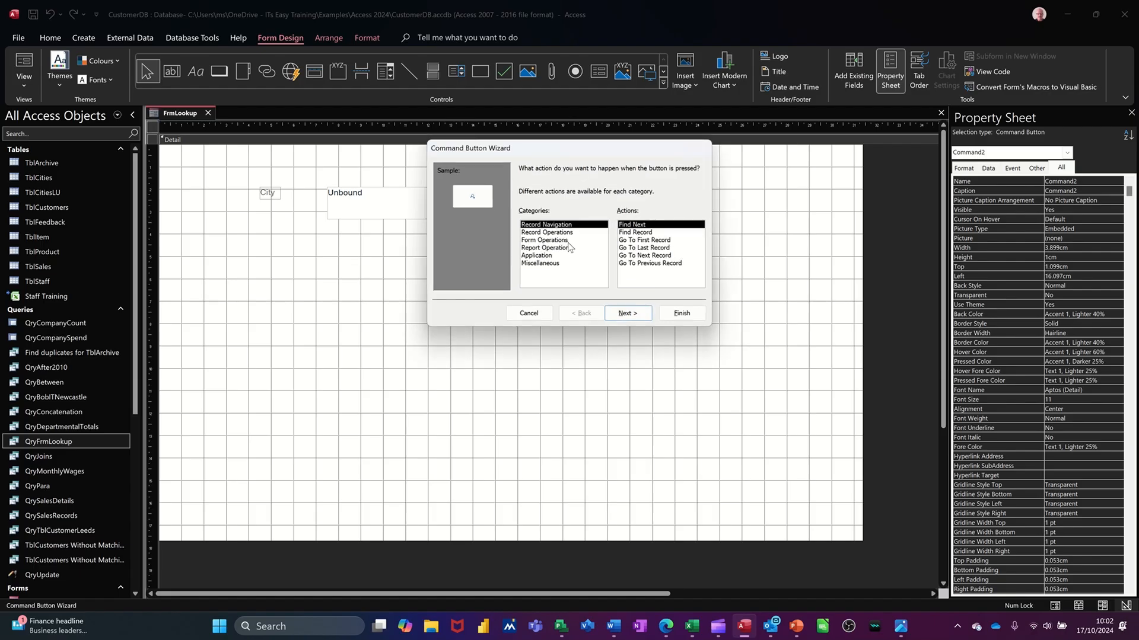
click(556, 249)
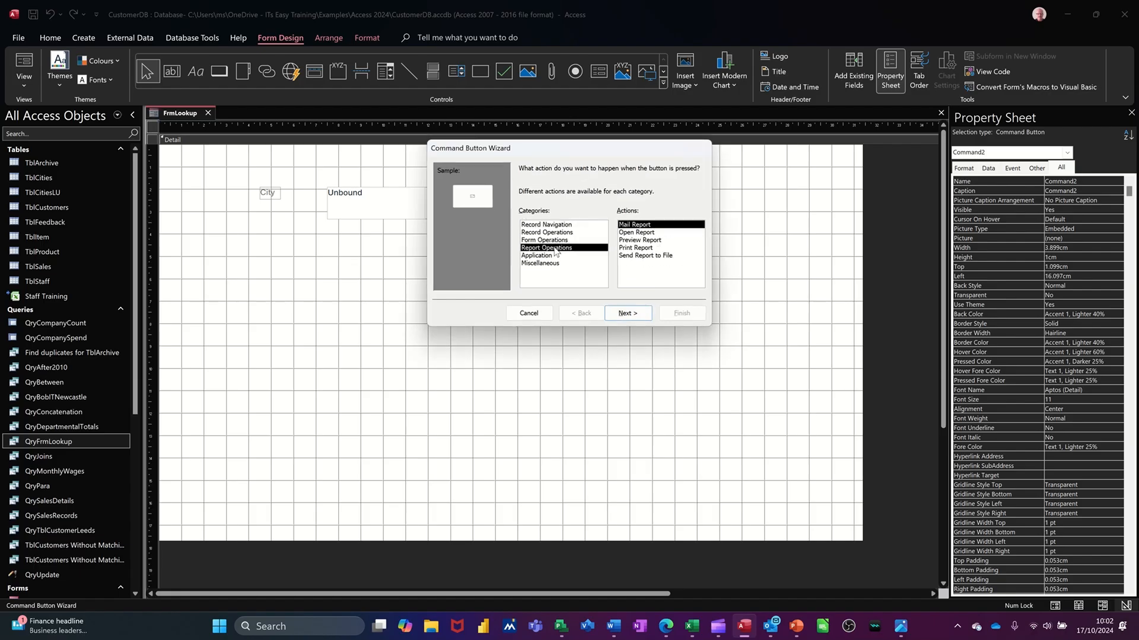
click(633, 241)
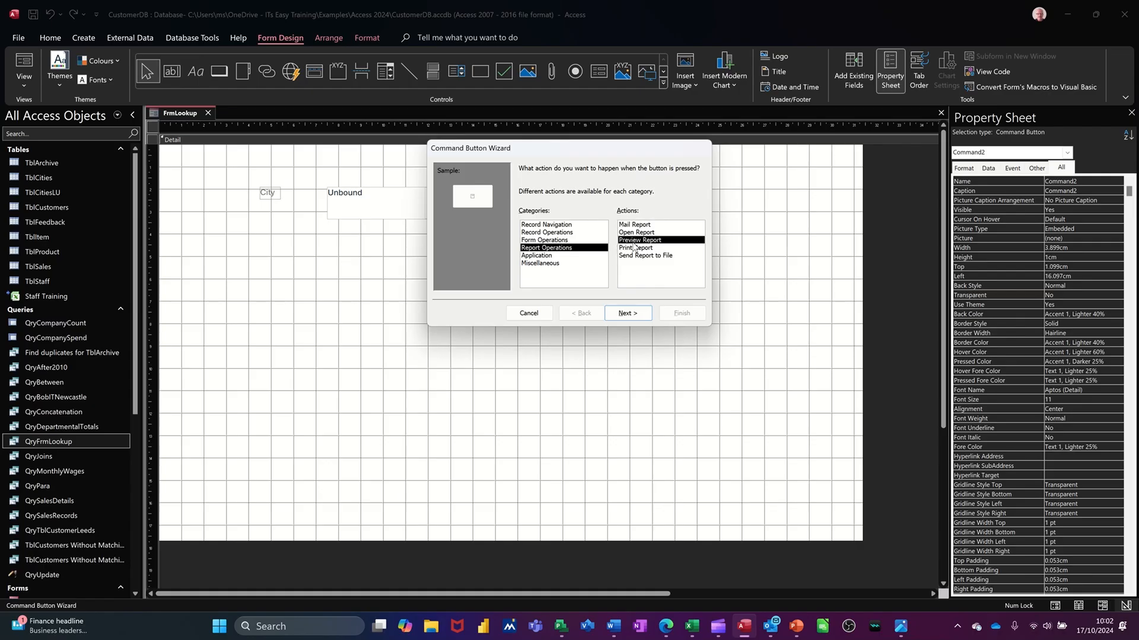
click(628, 314)
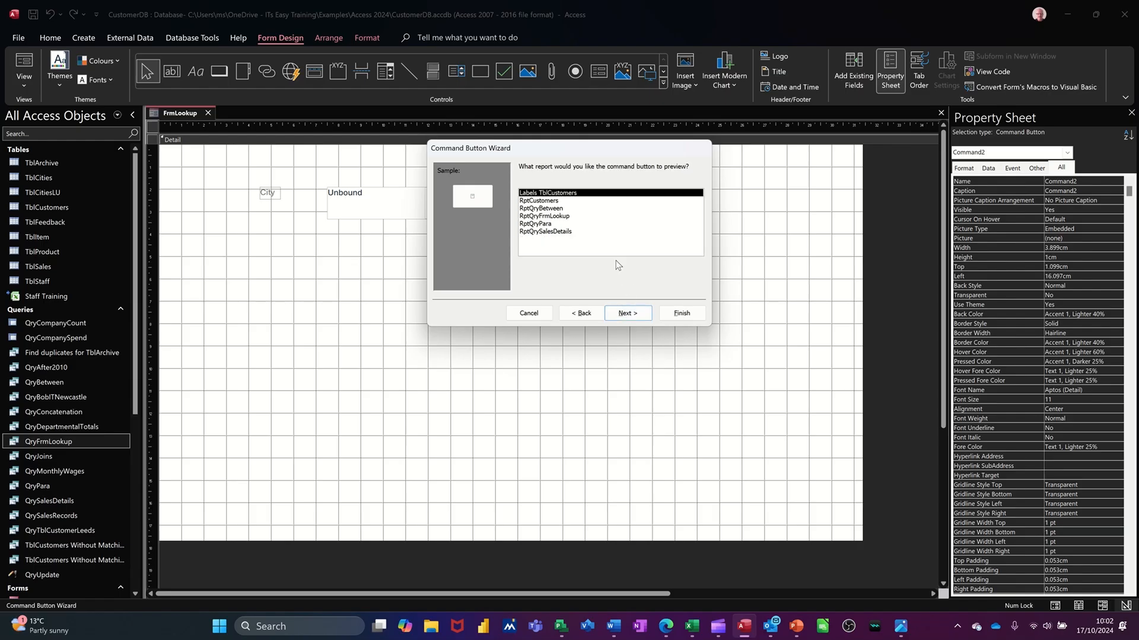
click(567, 217)
click(630, 317)
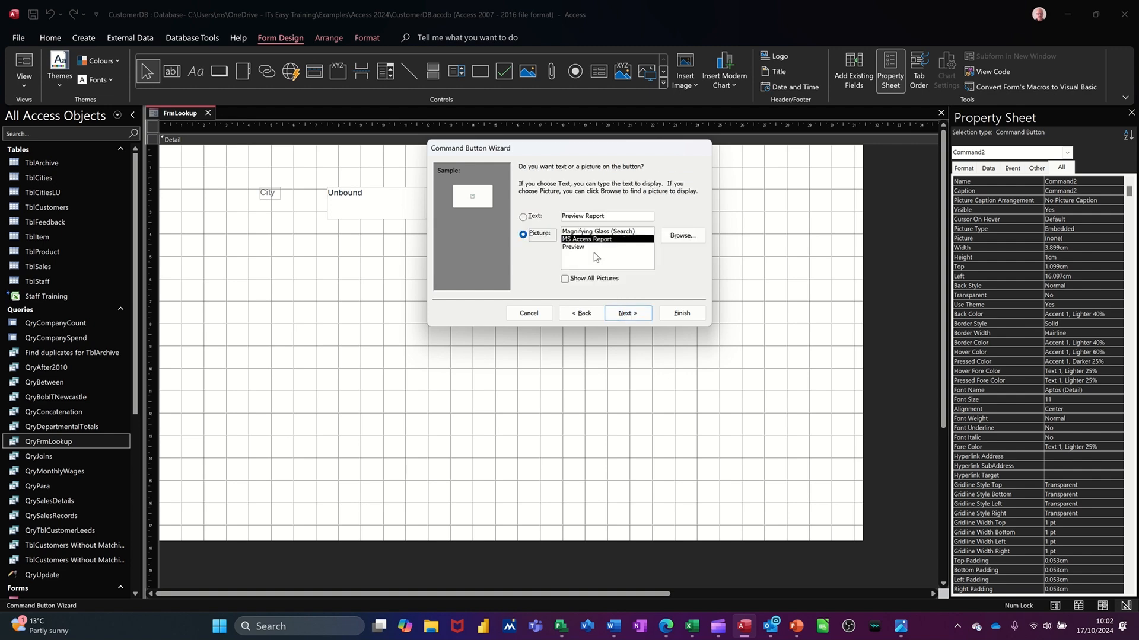
Give the command button the text Preview Lookup, keep its default name, and save the form.
click(525, 219)
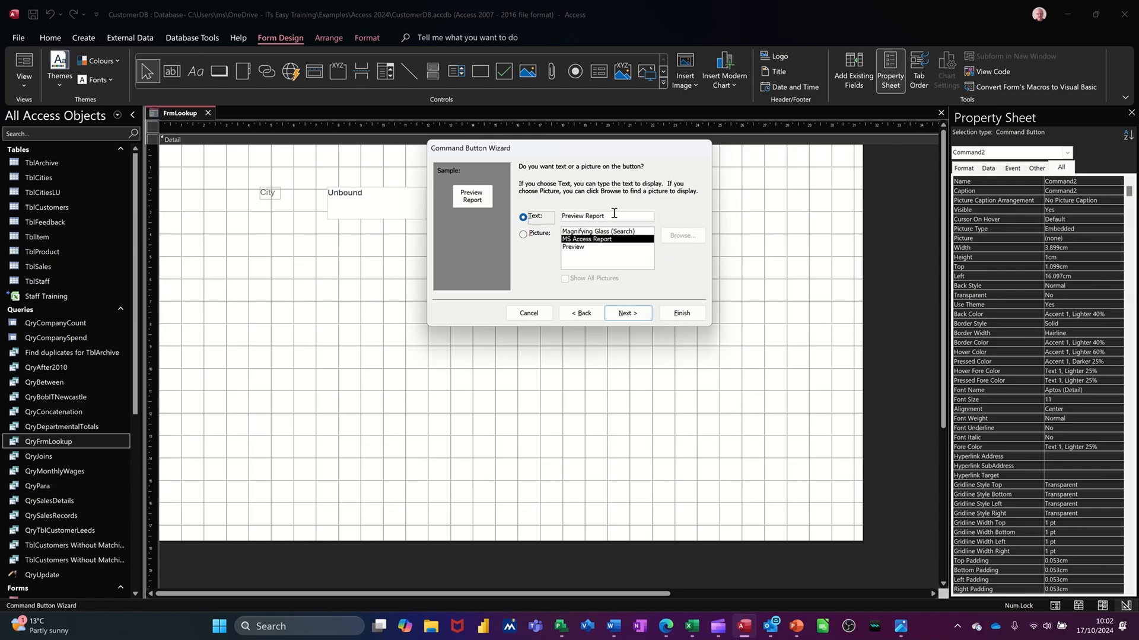
drag(617, 213, 594, 213)
text(Lookup)
click(624, 314)
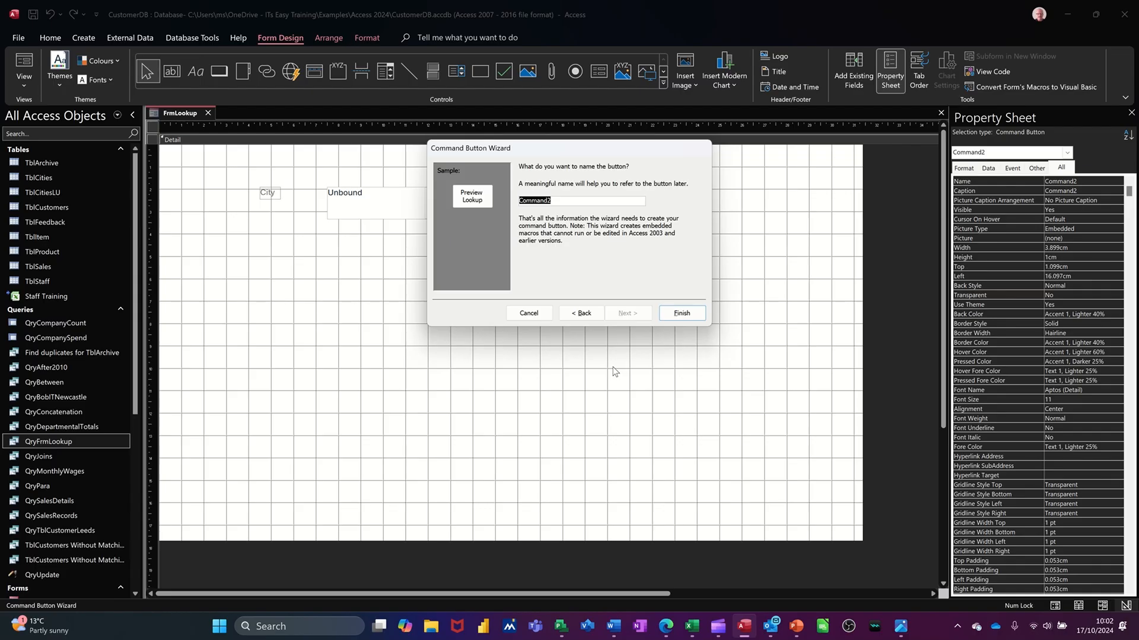
click(679, 315)
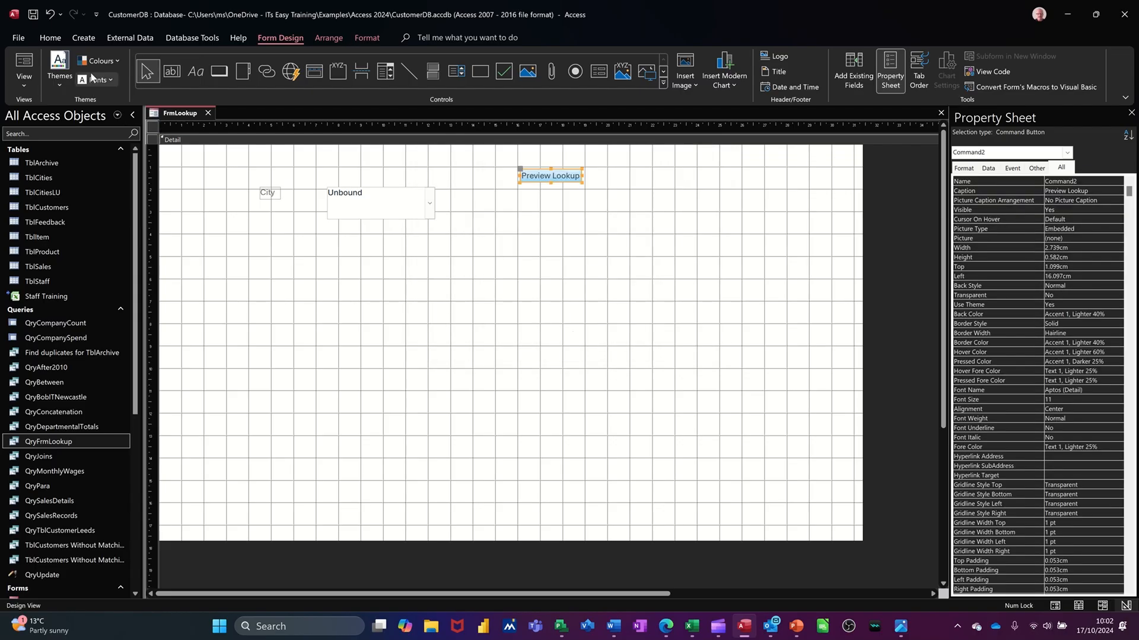
click(32, 19)
In form view, choose Sunderland as the city, preview the lookup report, and close the preview.
click(23, 61)
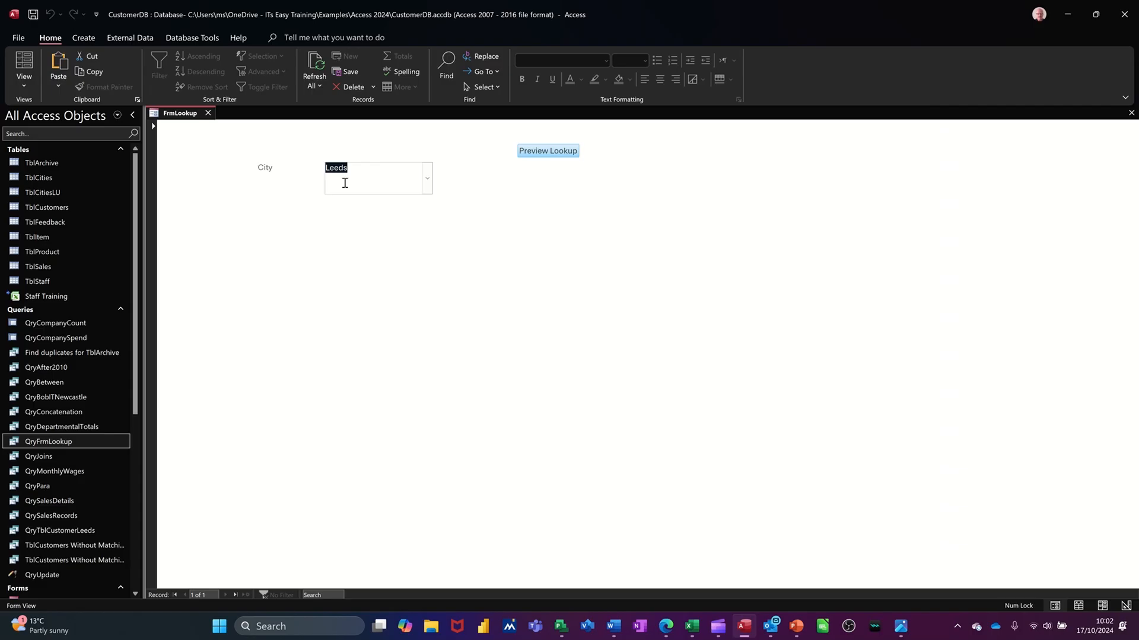
click(428, 181)
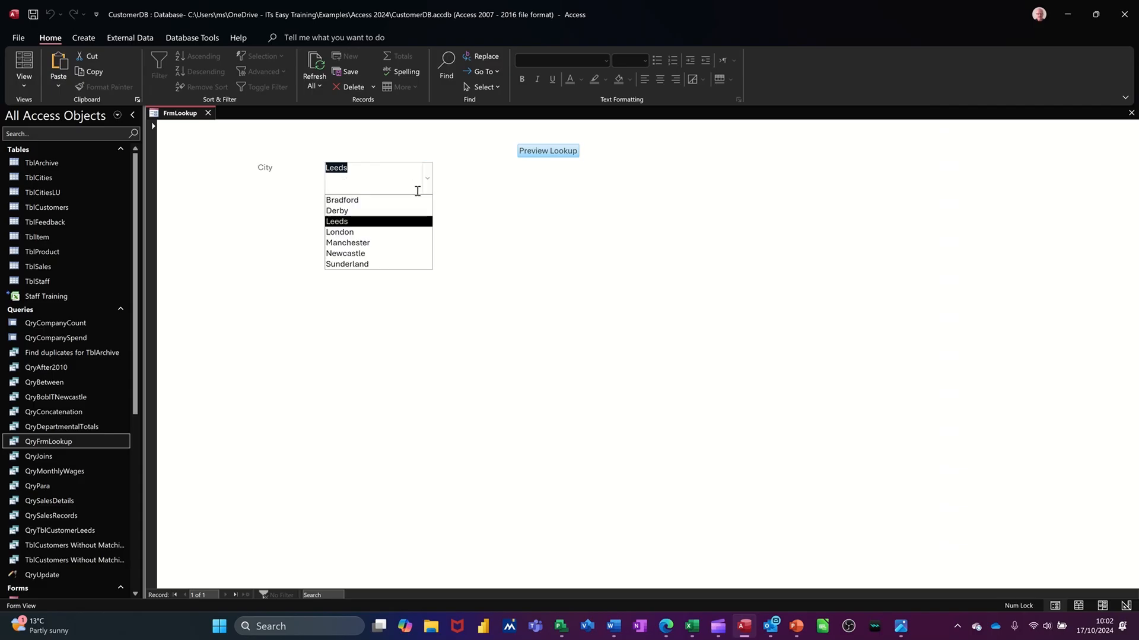
click(380, 264)
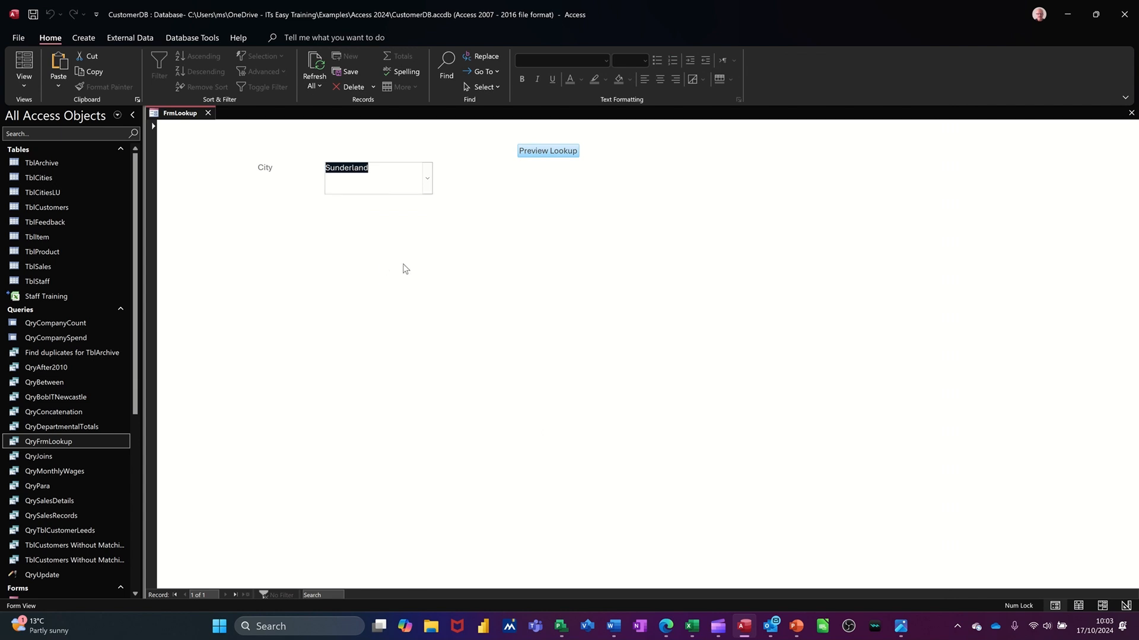
click(541, 156)
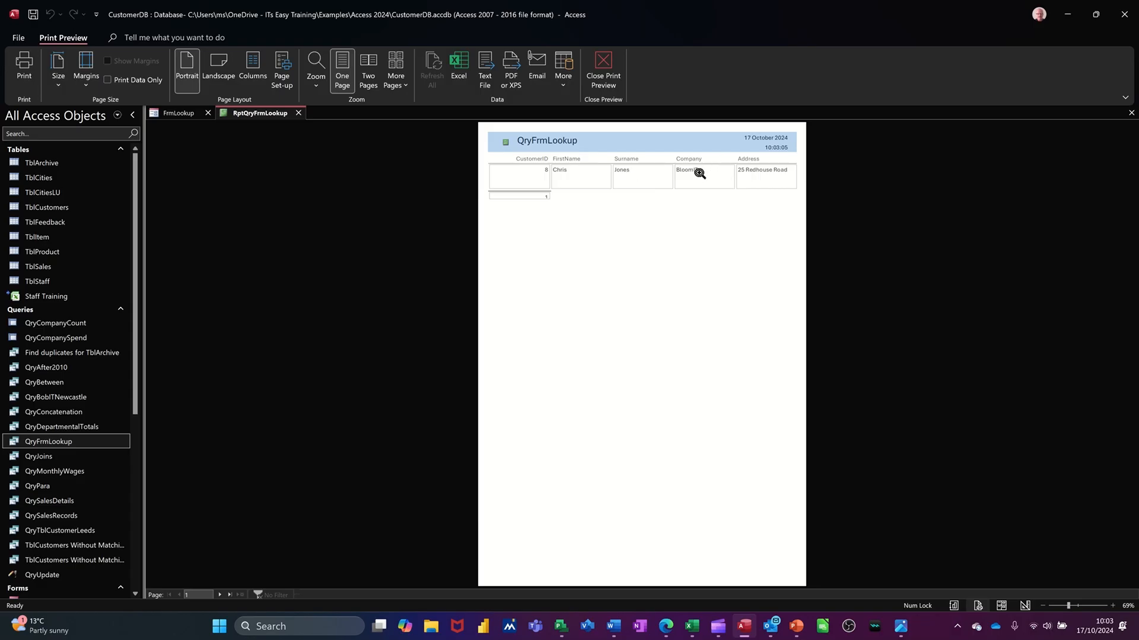
click(298, 113)
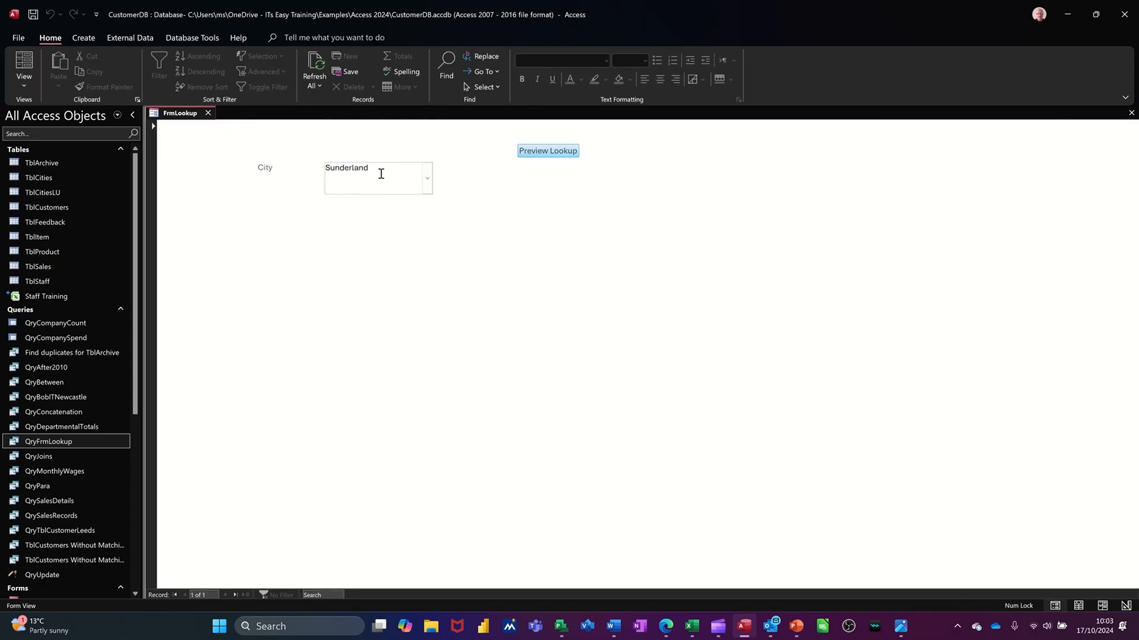
Preview the lookup report for Newcastle from the FrmLookup form, and close the preview.
click(428, 179)
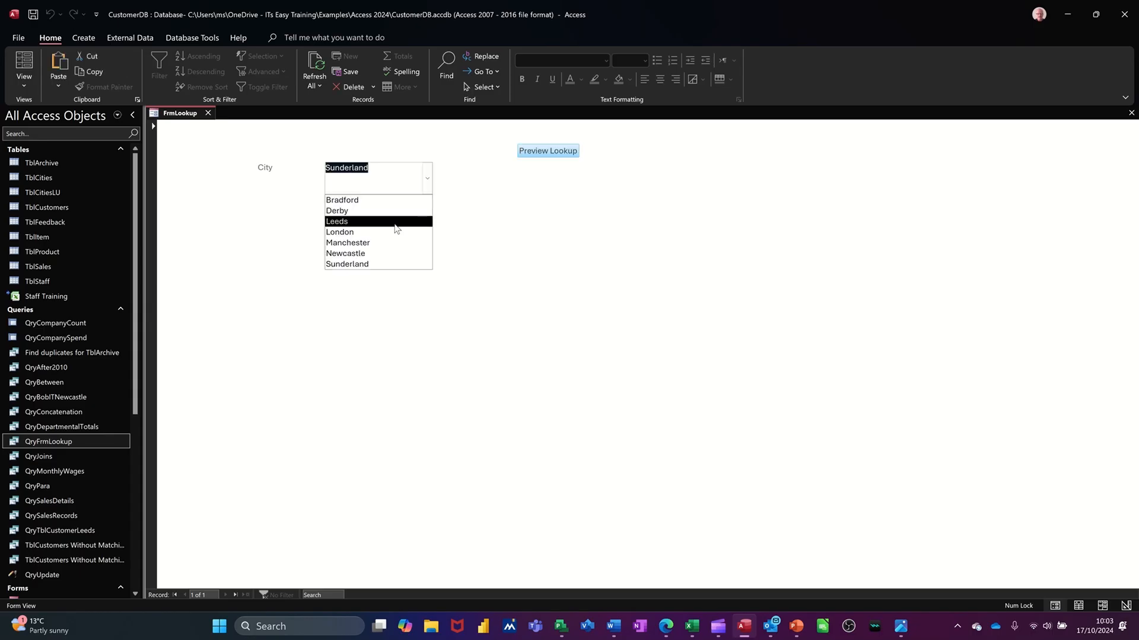
click(380, 255)
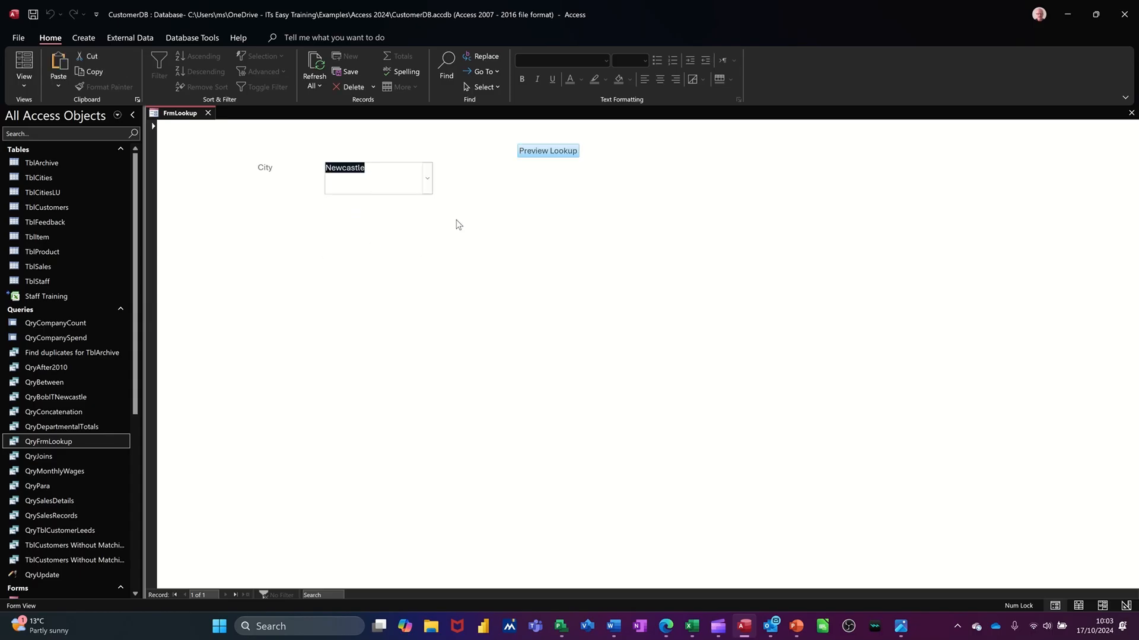
click(538, 152)
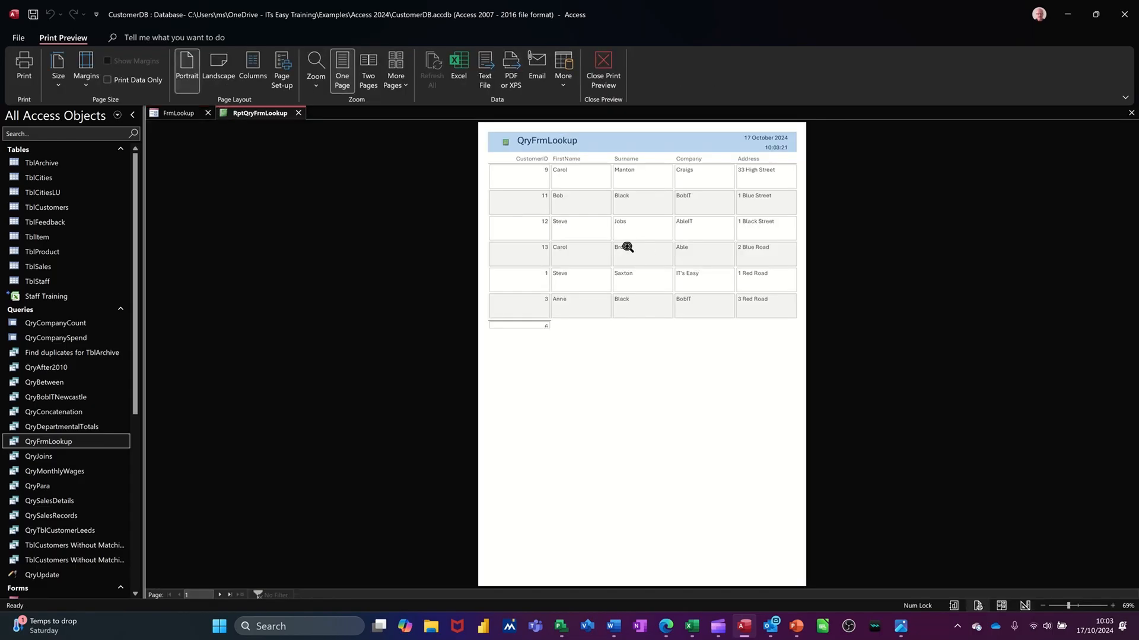
click(298, 114)
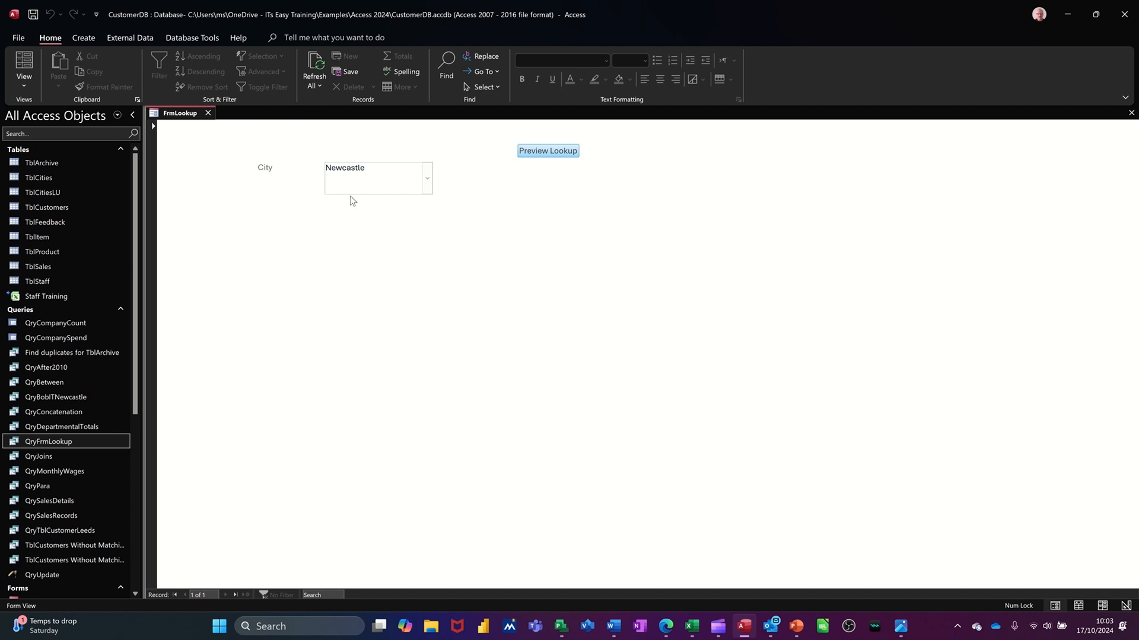
Preview the lookup report for Derby from the FrmLookup form, and close the preview.
click(427, 186)
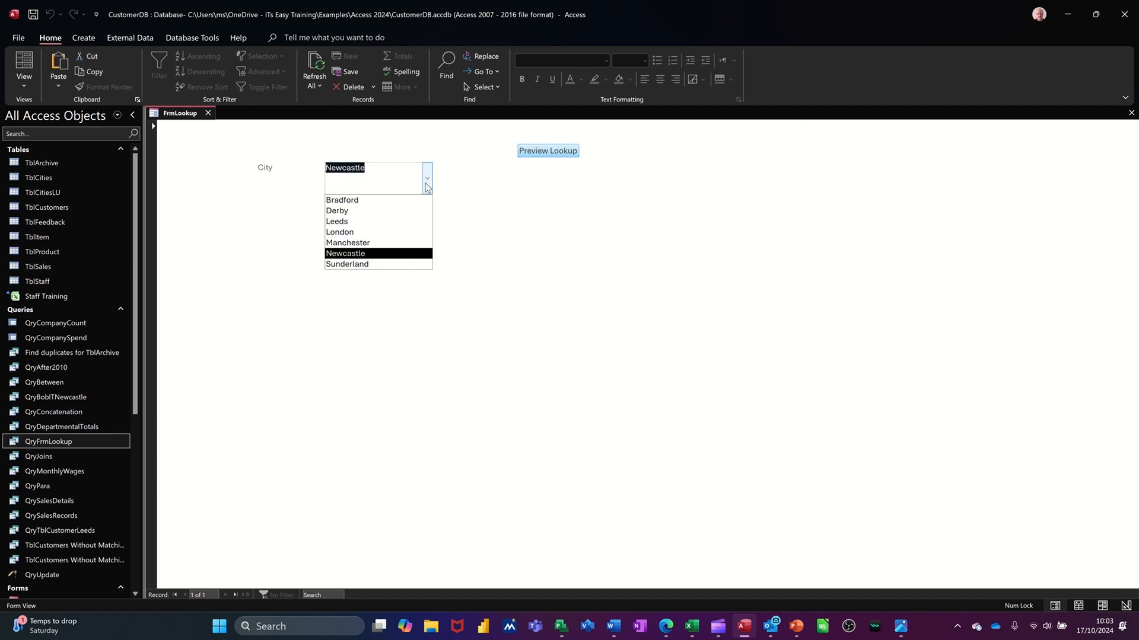
click(385, 215)
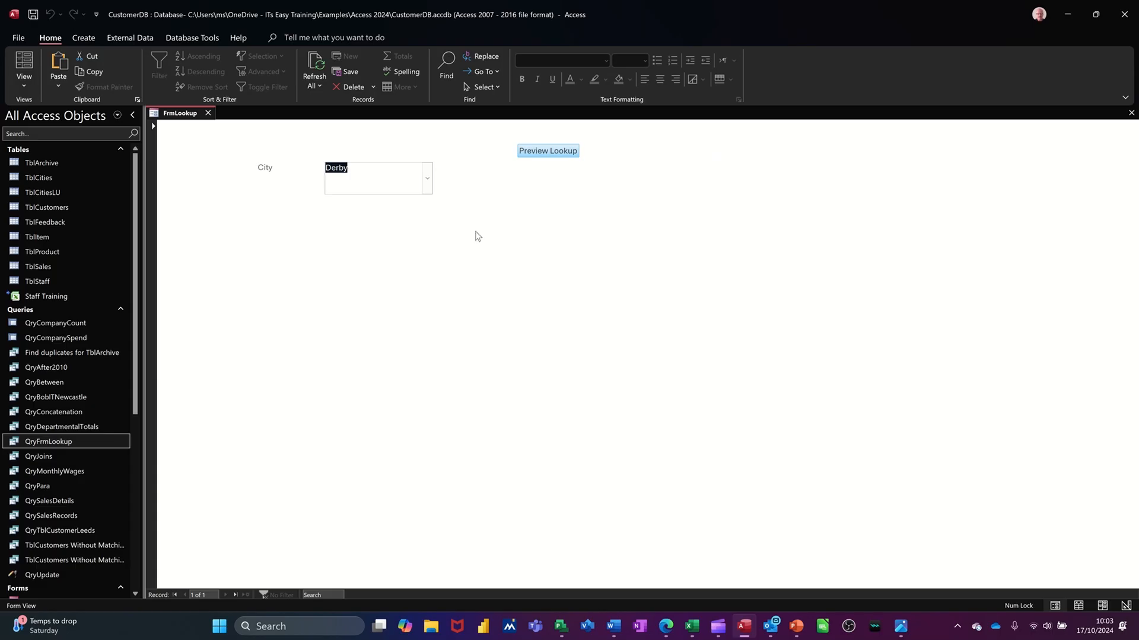
click(551, 152)
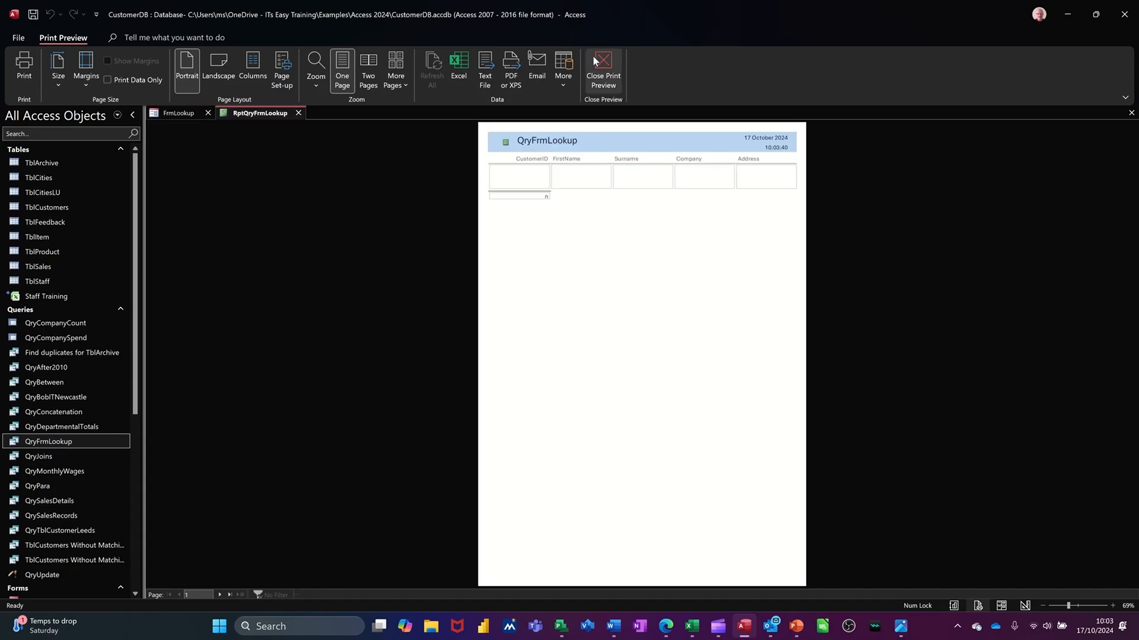
click(298, 113)
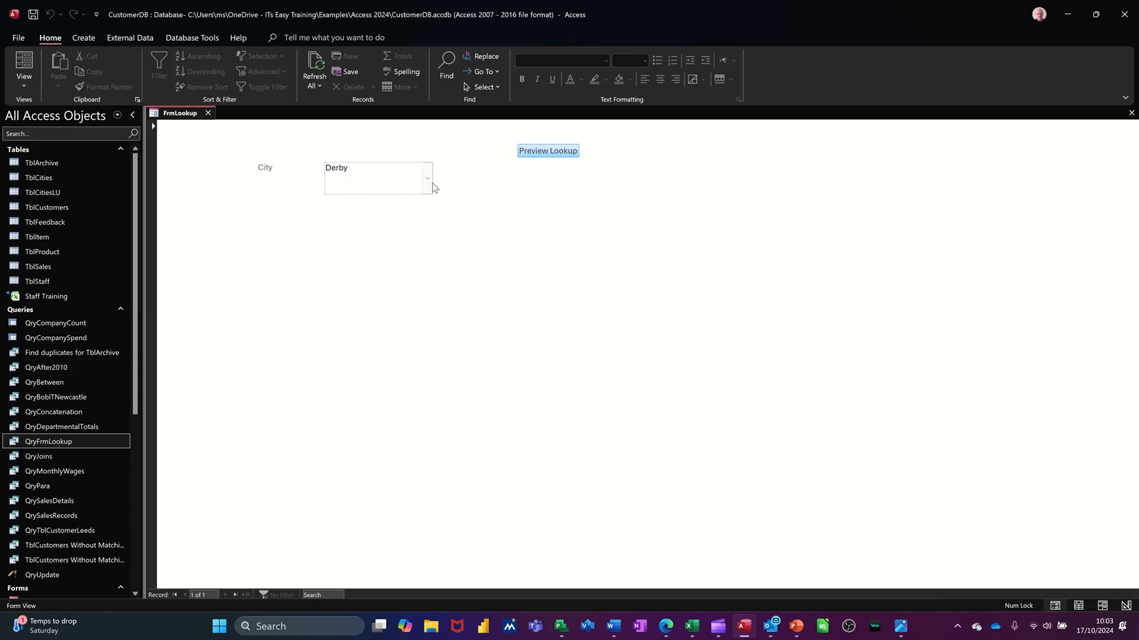
Preview the lookup report for Bradford, and close both the report and the FrmLookup form.
click(427, 178)
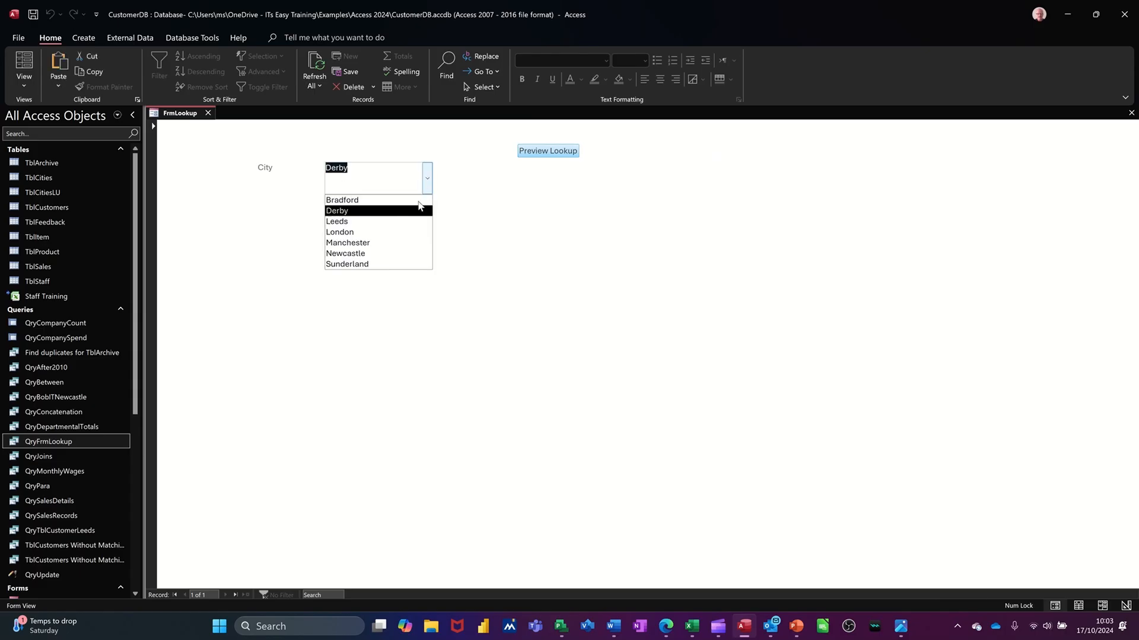
click(373, 201)
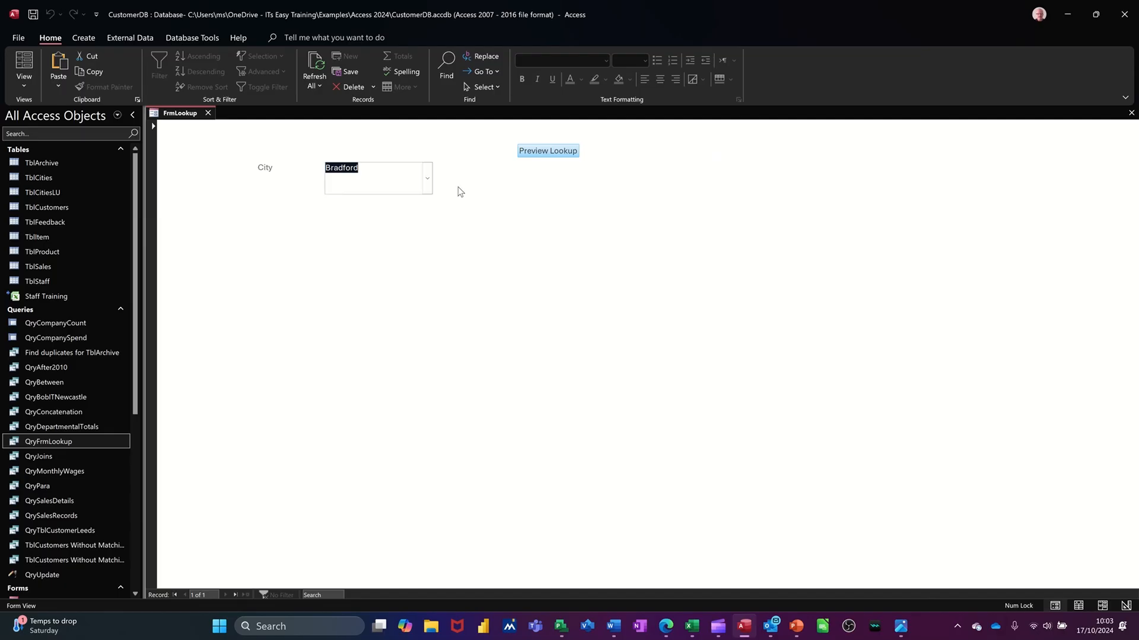
click(528, 152)
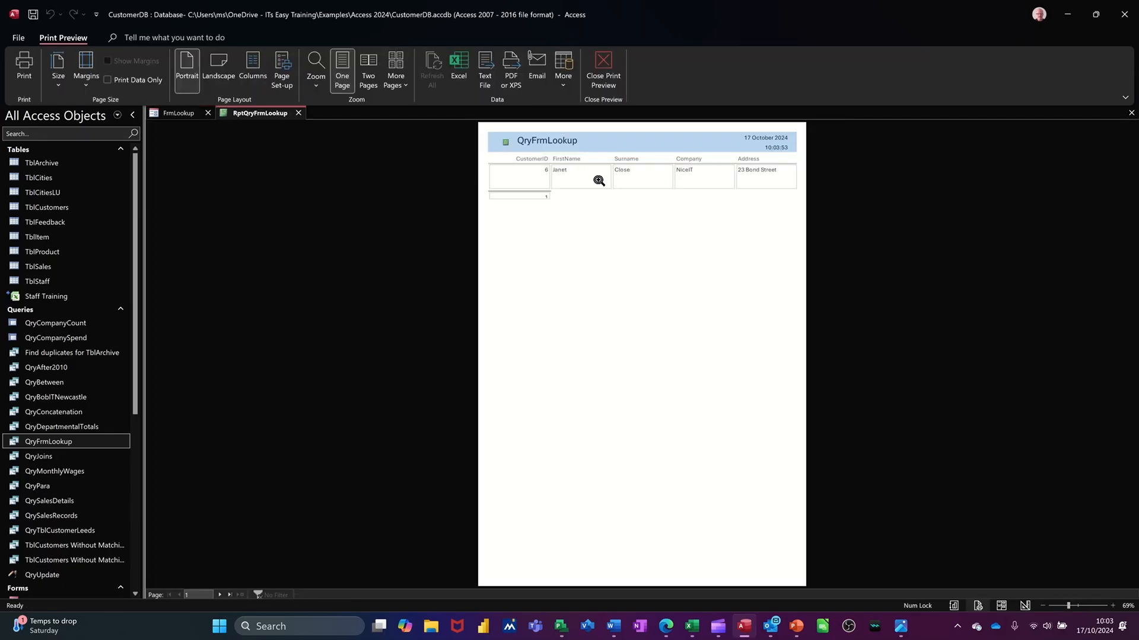
click(299, 113)
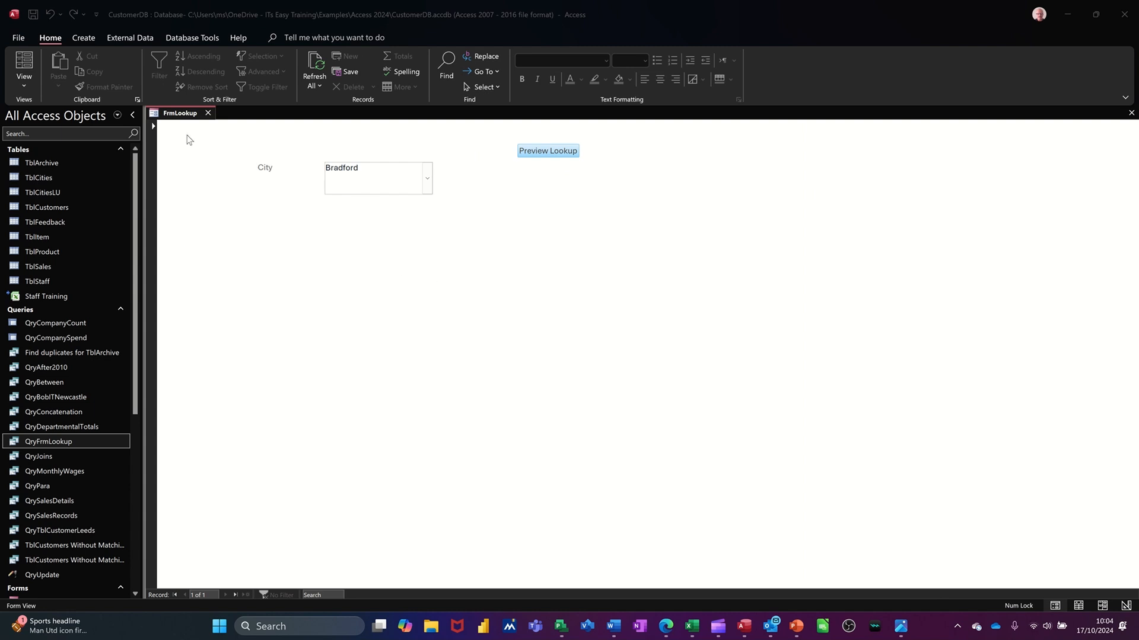
click(208, 113)
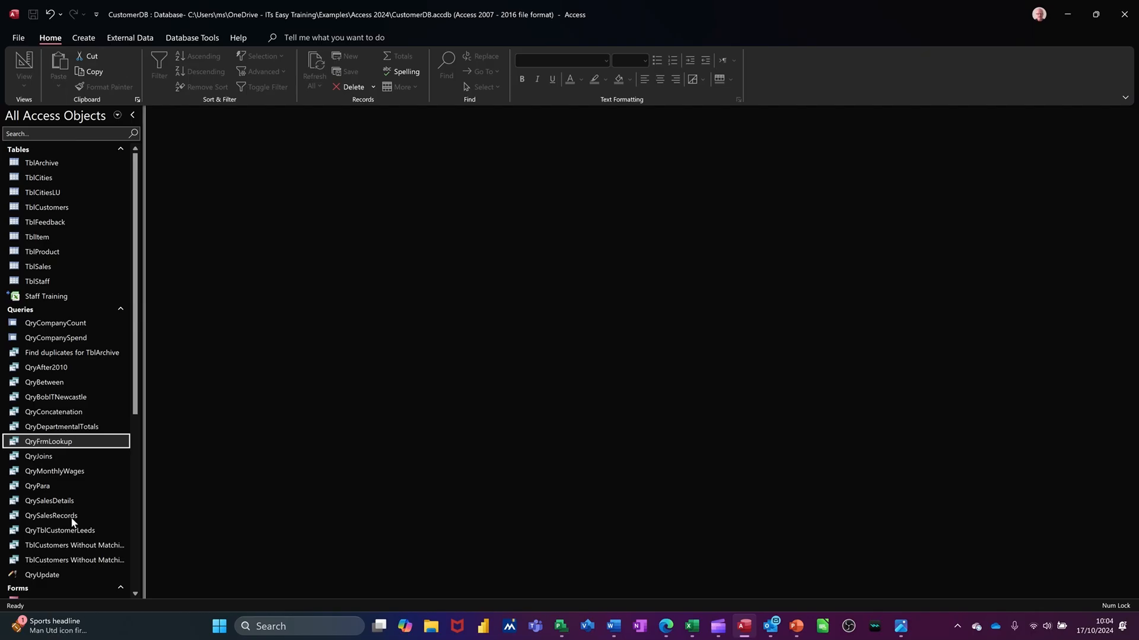
Open the QrySalesRecords query to examine its fields and records, and close it.
click(53, 519)
double_click(52, 520)
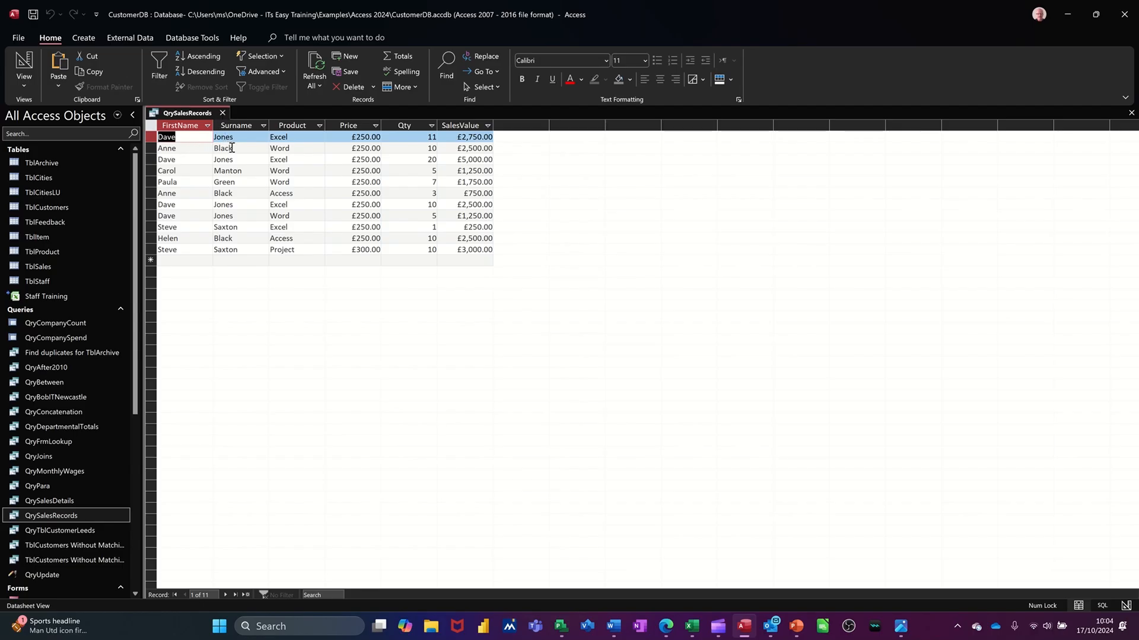
click(222, 113)
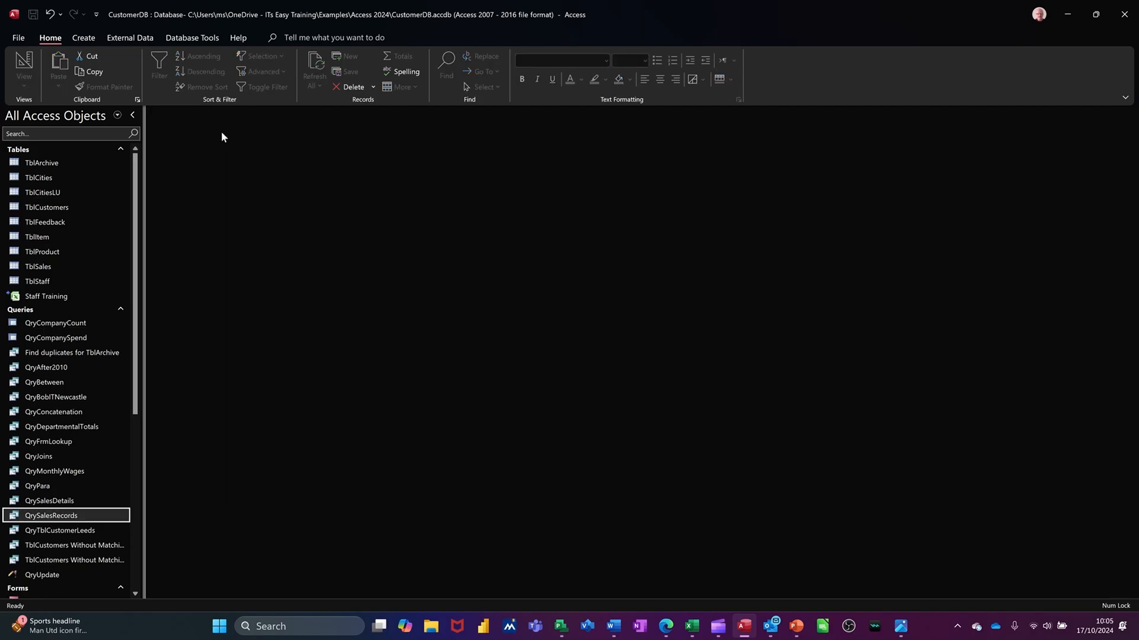
Create a blank form in design view and enlarge its Detail area to about 24.3 cm wide.
click(91, 39)
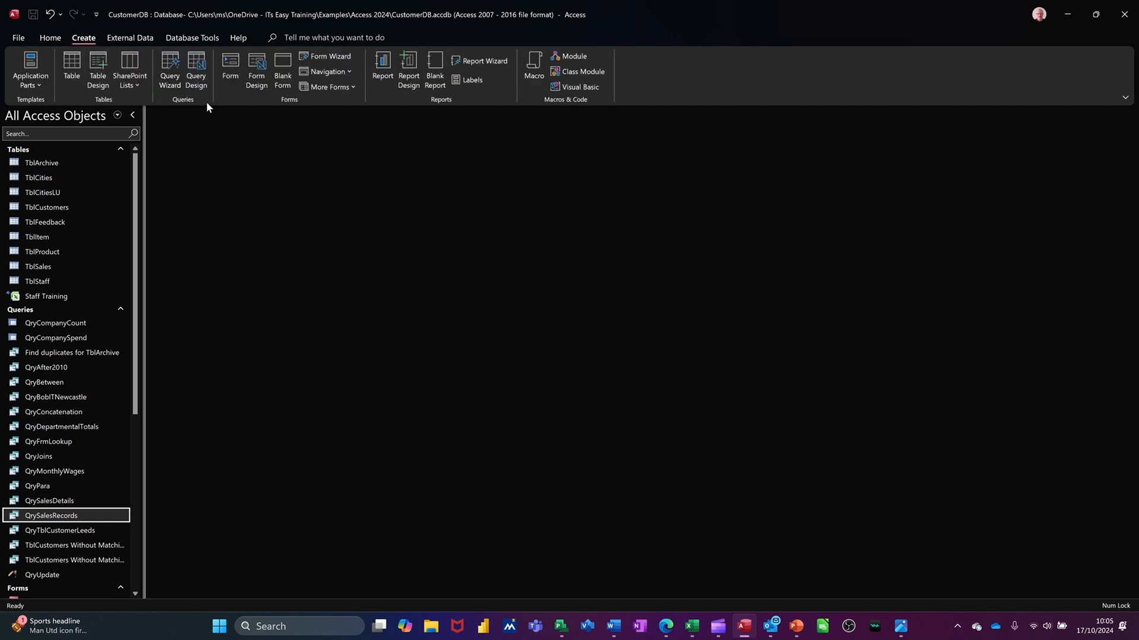
click(253, 75)
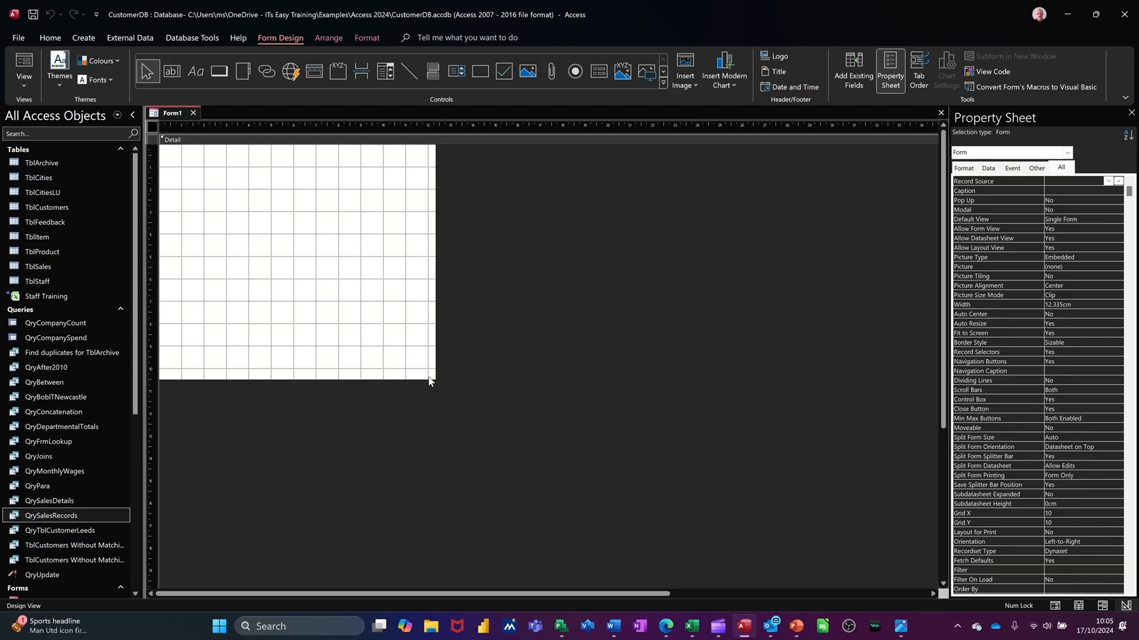
drag(435, 377, 701, 514)
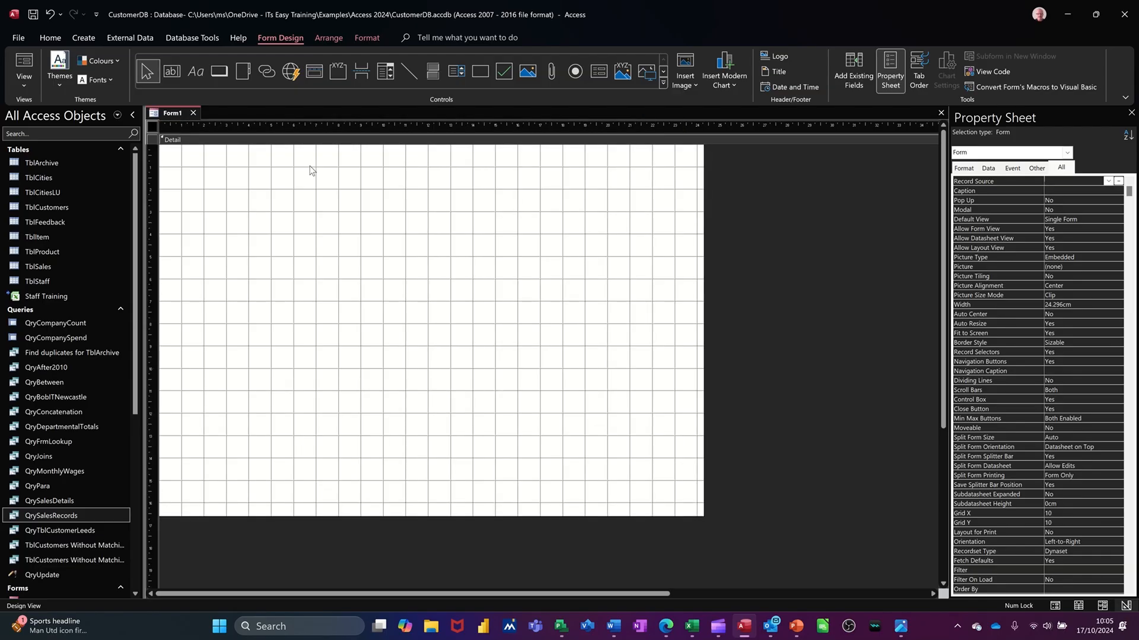
Draw a combo box about 6.7 cm wide and 1.4 cm high in the Detail area and source its values from the QrySalesRecords query.
click(383, 76)
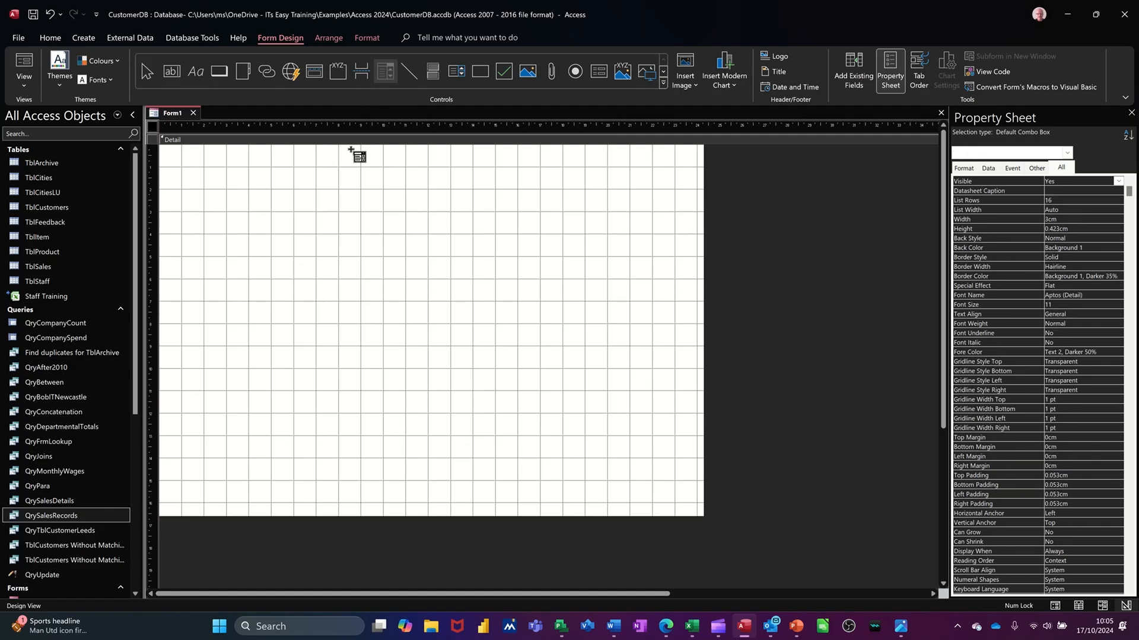
drag(324, 187, 475, 219)
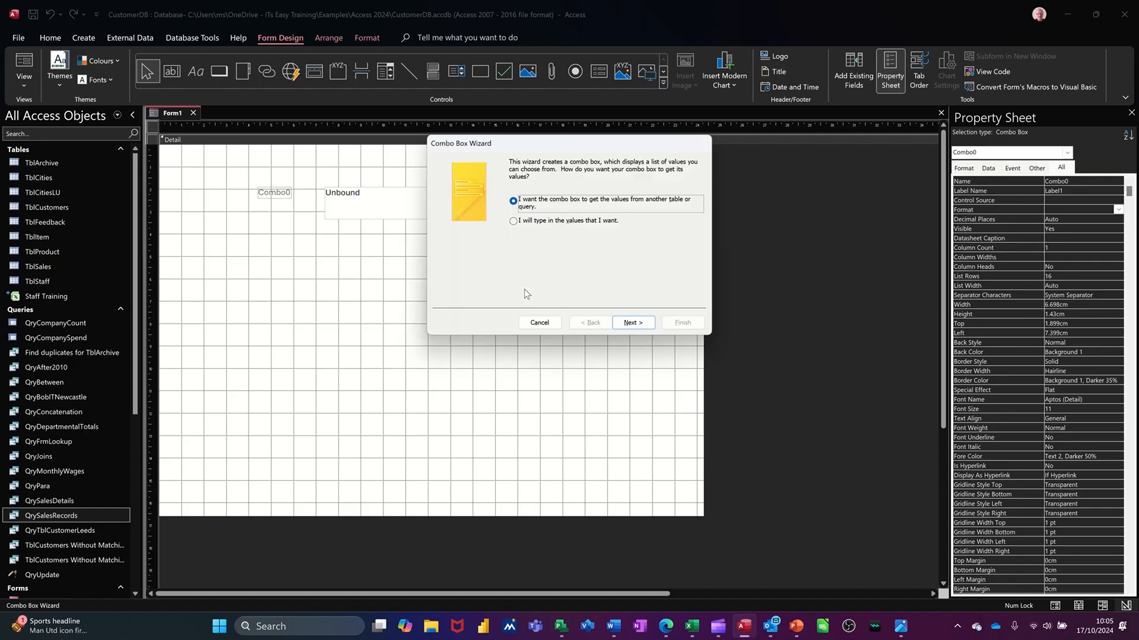
click(632, 323)
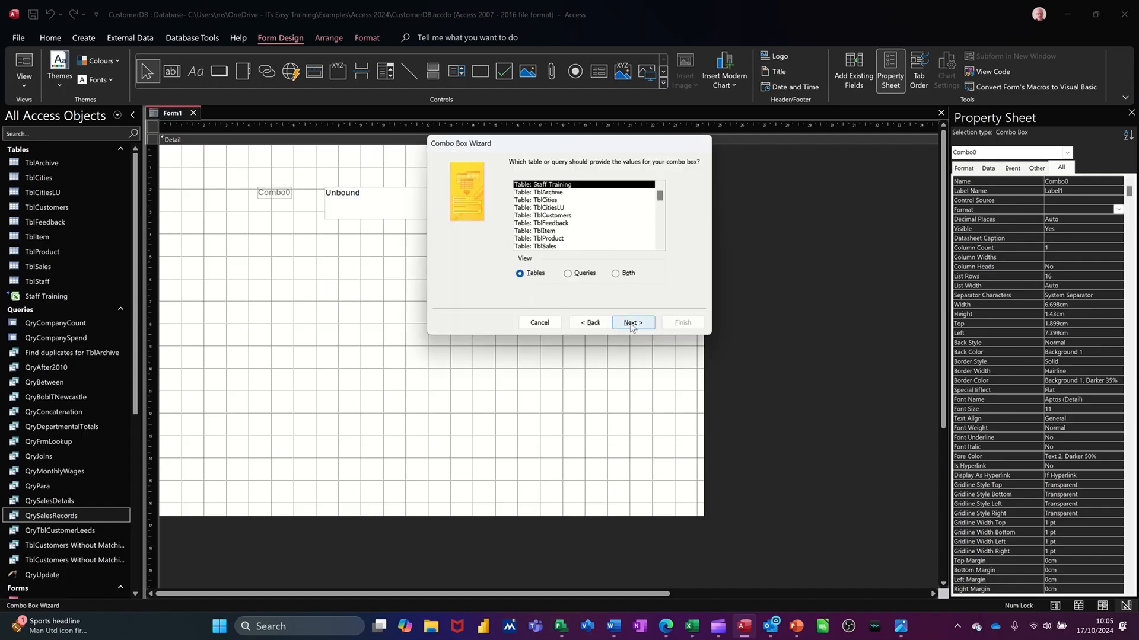
click(582, 274)
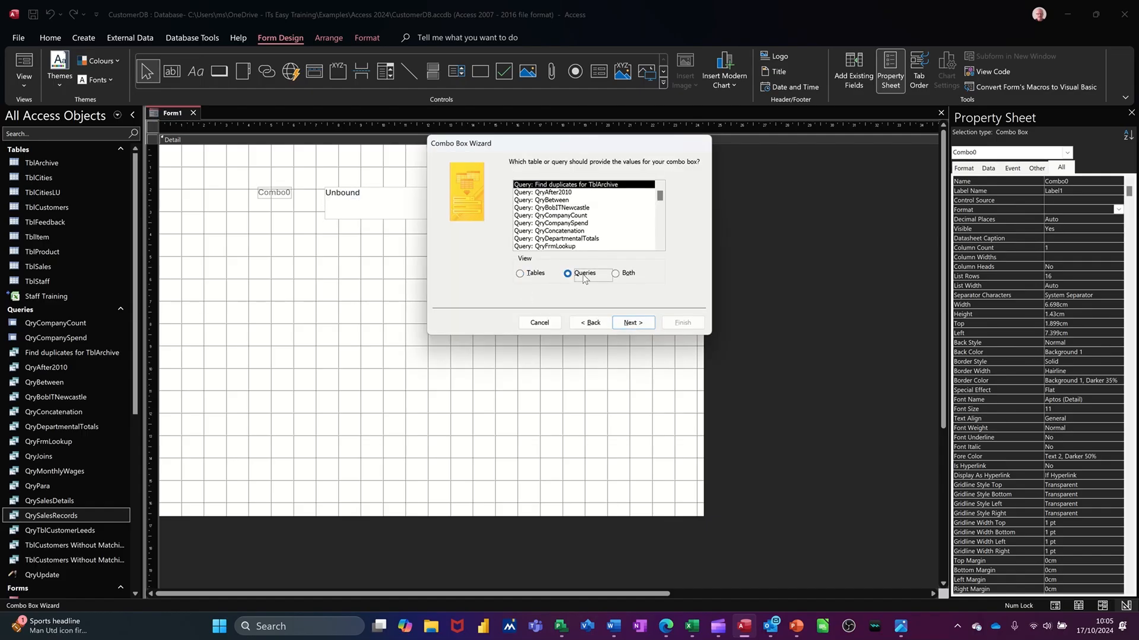
scroll(605, 235, down, 2)
scroll(605, 235, down, 2)
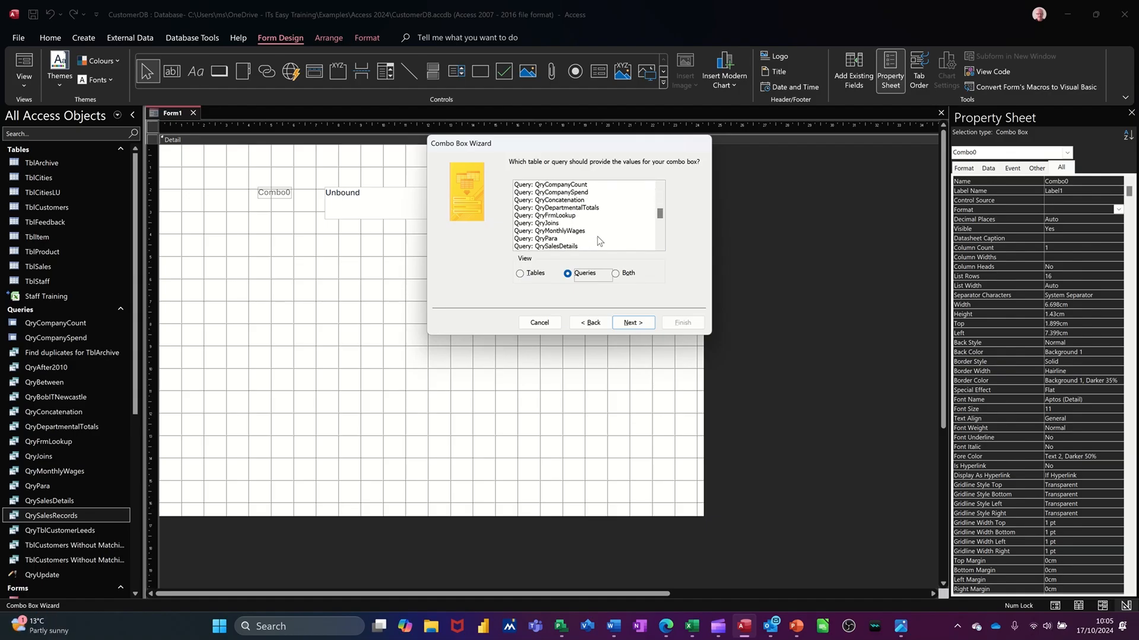
scroll(598, 241, down, 1)
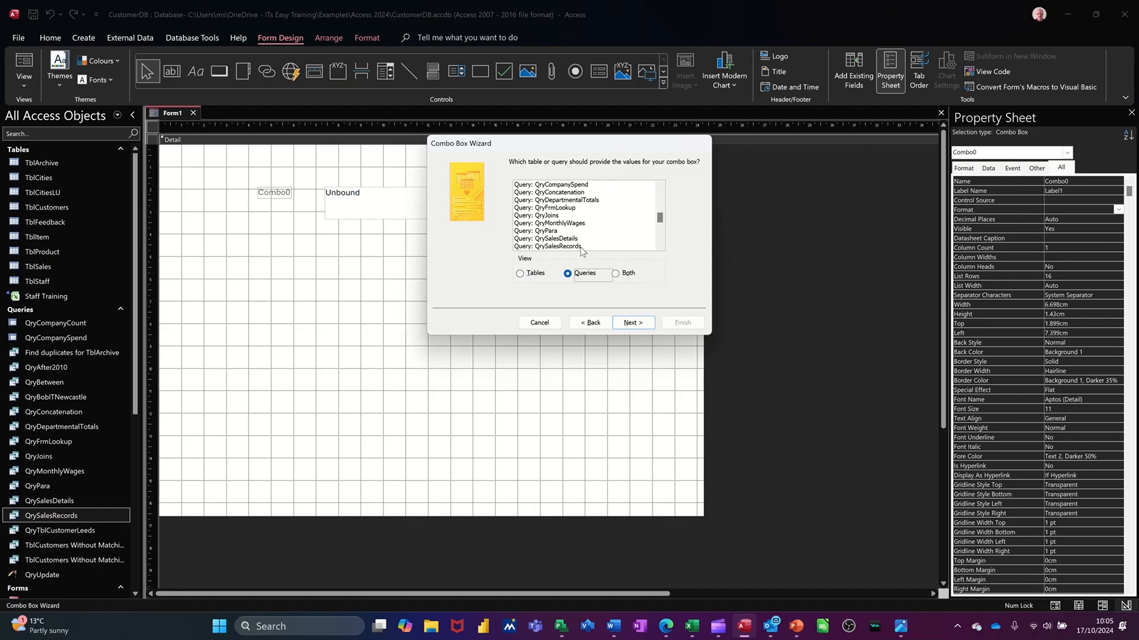
click(589, 245)
click(628, 324)
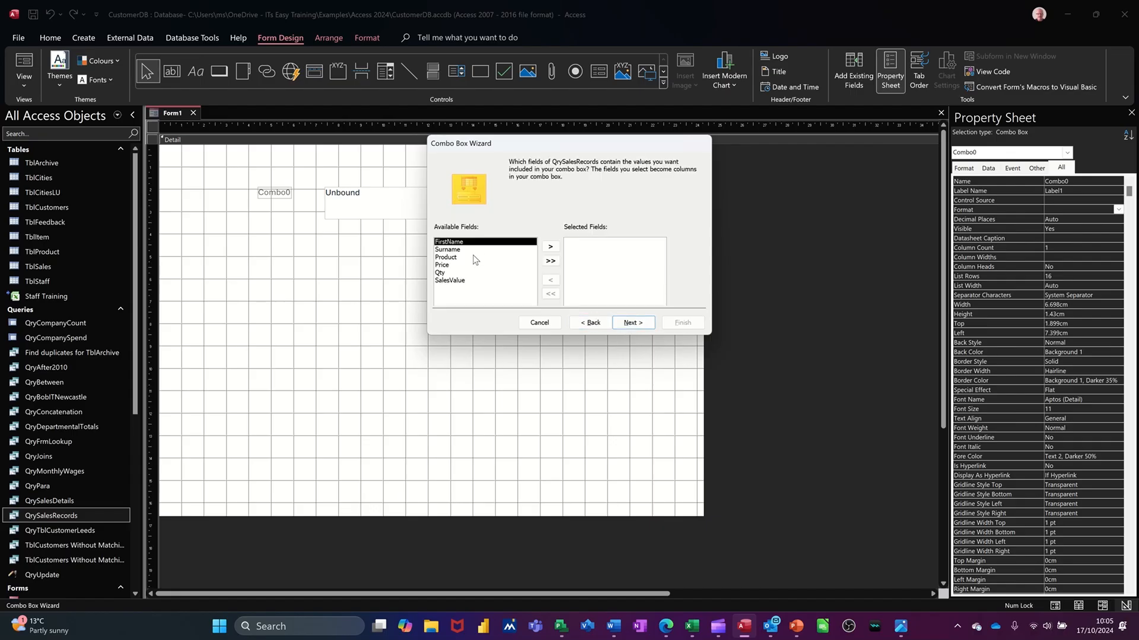
Add Surname and FirstName as the combo box columns in that order, and finish the wizard with default settings and Surname as stored value.
click(469, 250)
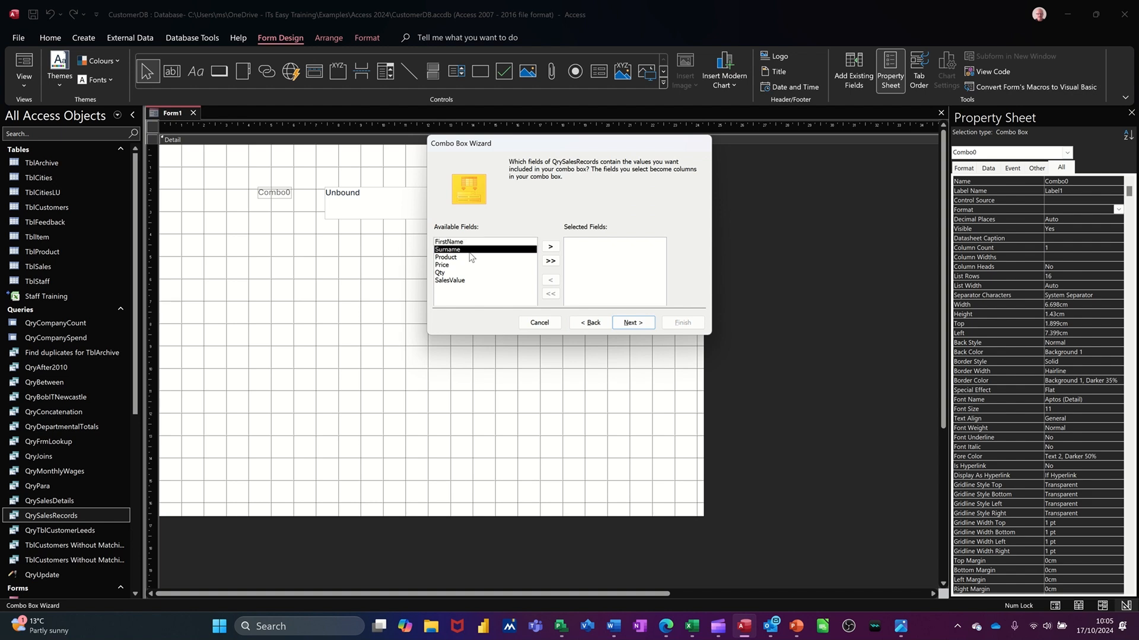
click(550, 247)
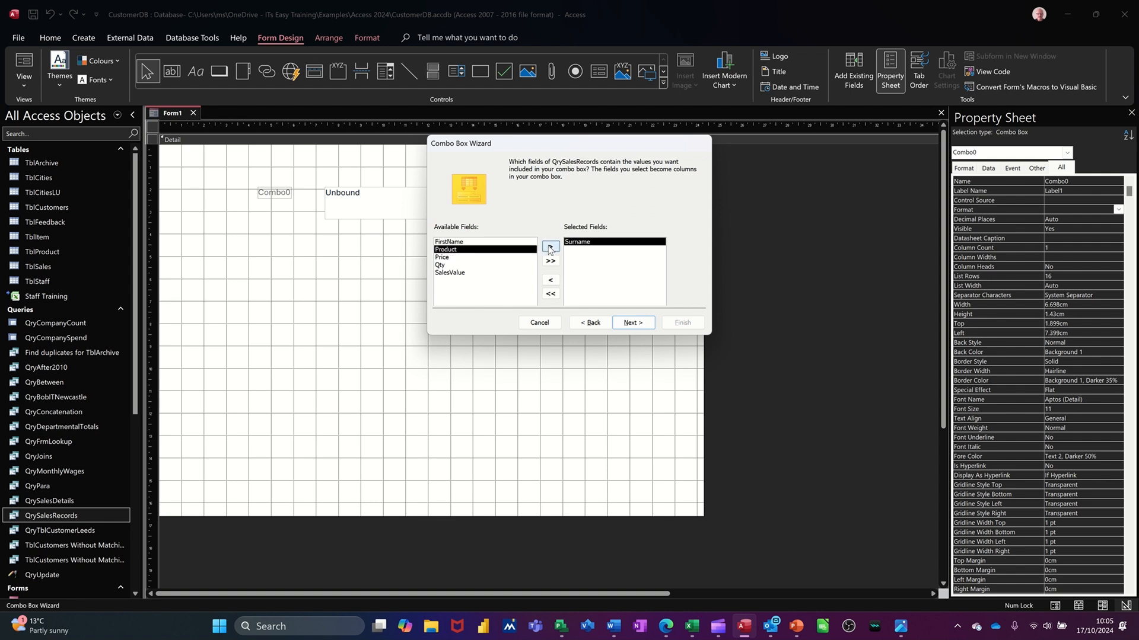
click(481, 242)
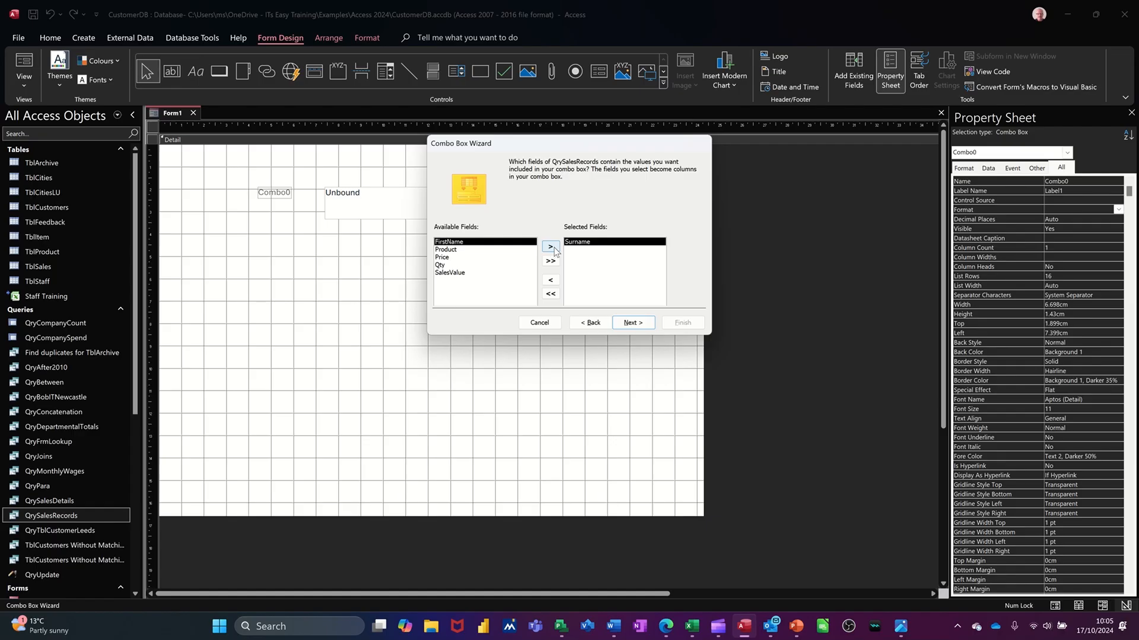
click(549, 248)
click(629, 326)
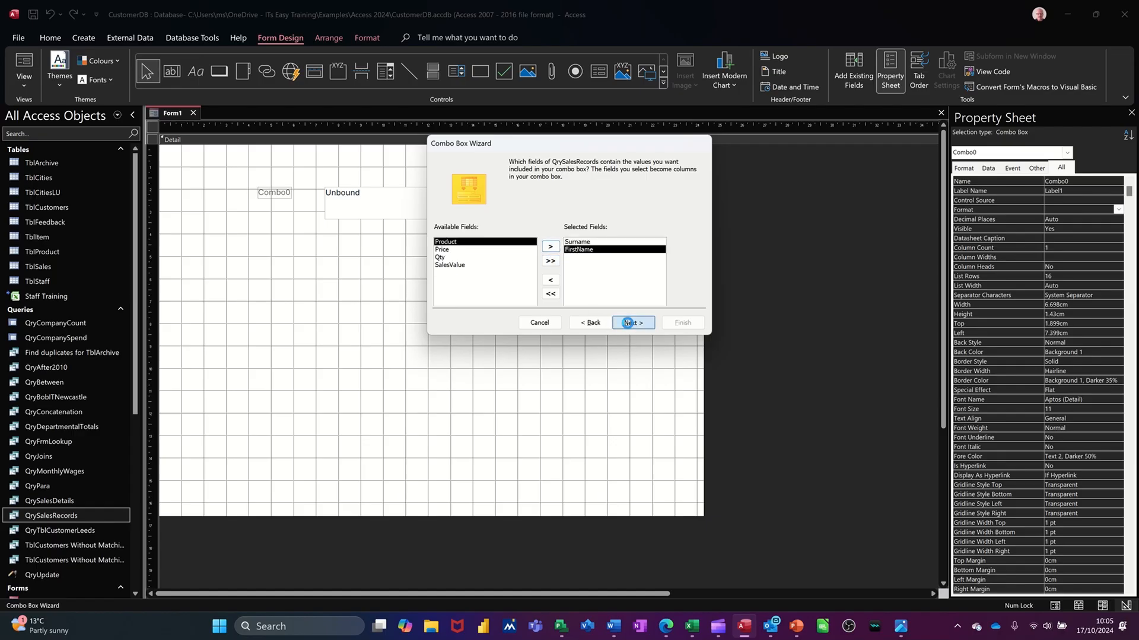
click(628, 324)
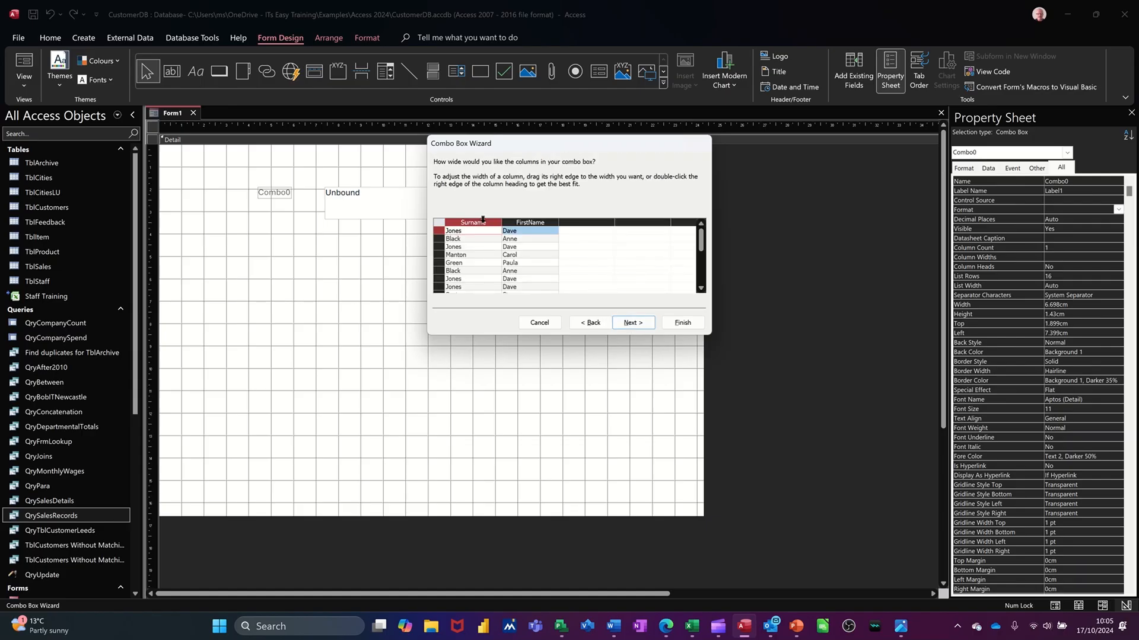
click(628, 325)
click(632, 323)
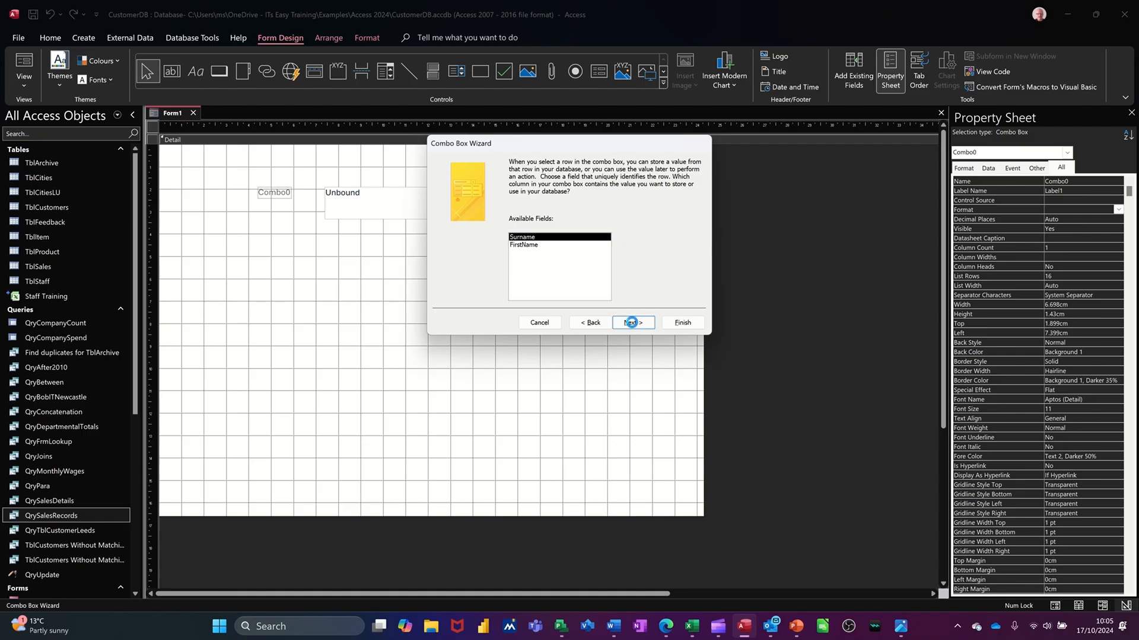
click(674, 326)
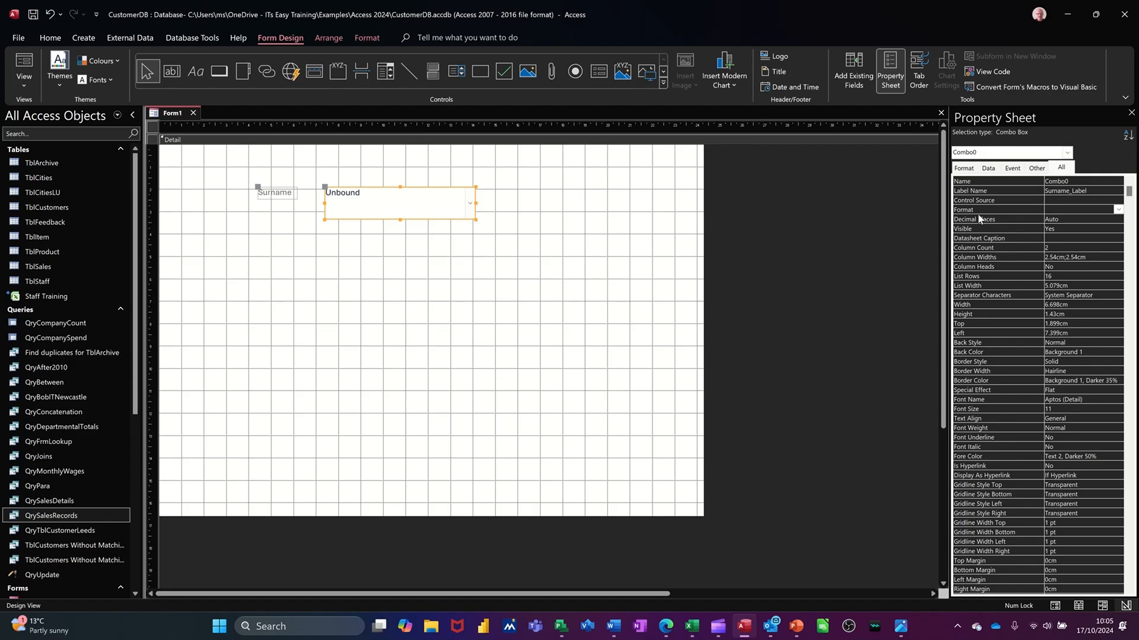
Name the combo box ss and save the form as FrmLookupSalesRecords.
double_click(1077, 182)
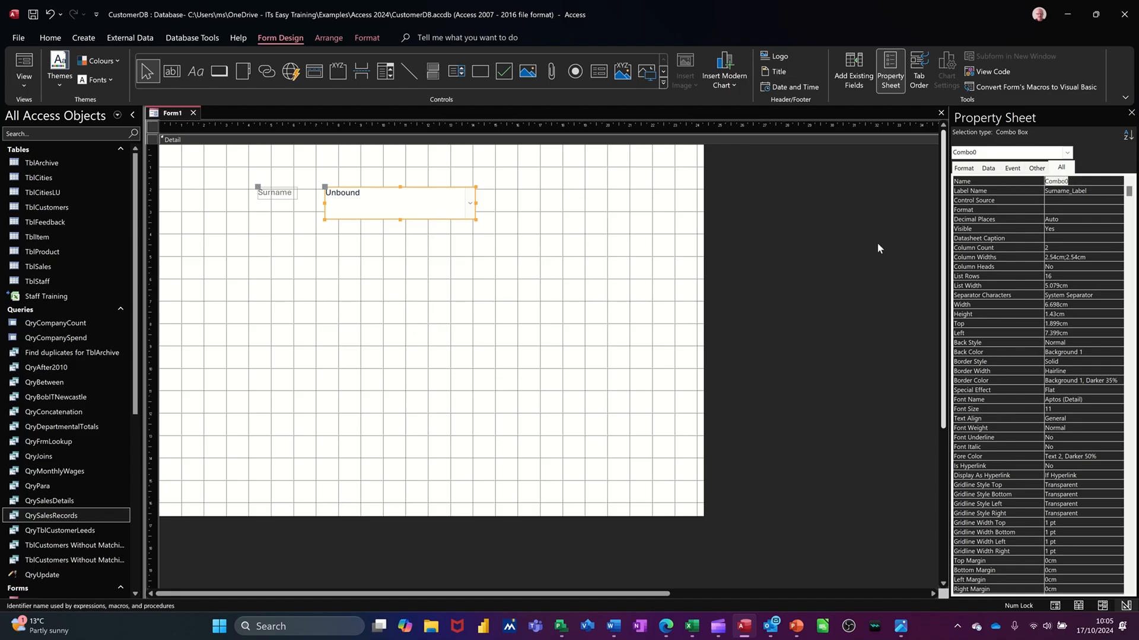
text(cs)
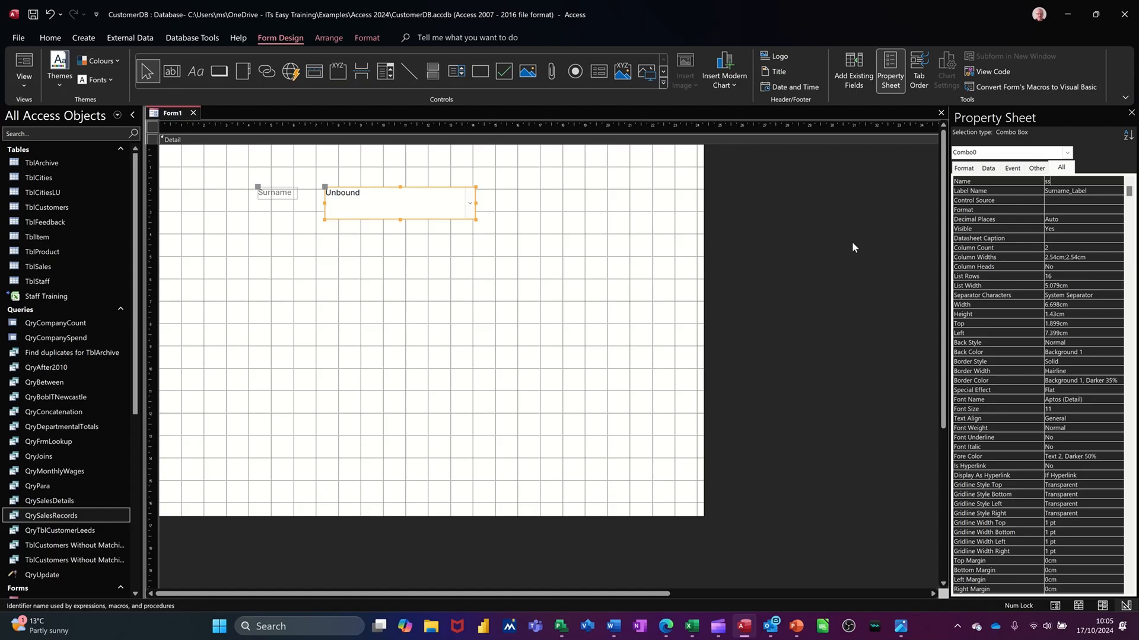
click(1071, 201)
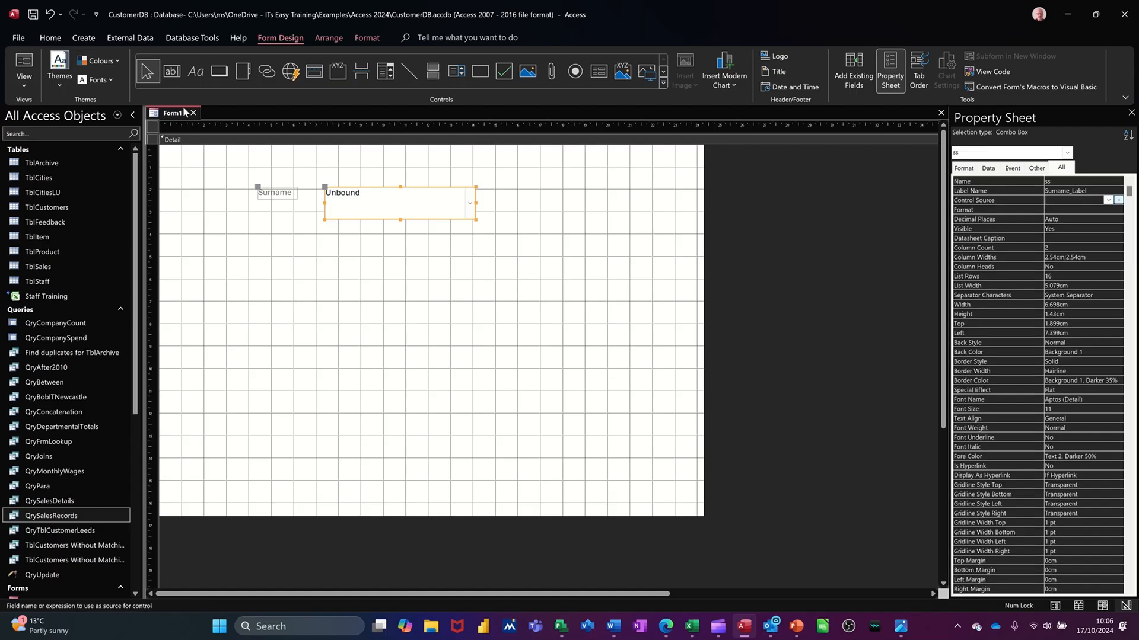
click(34, 16)
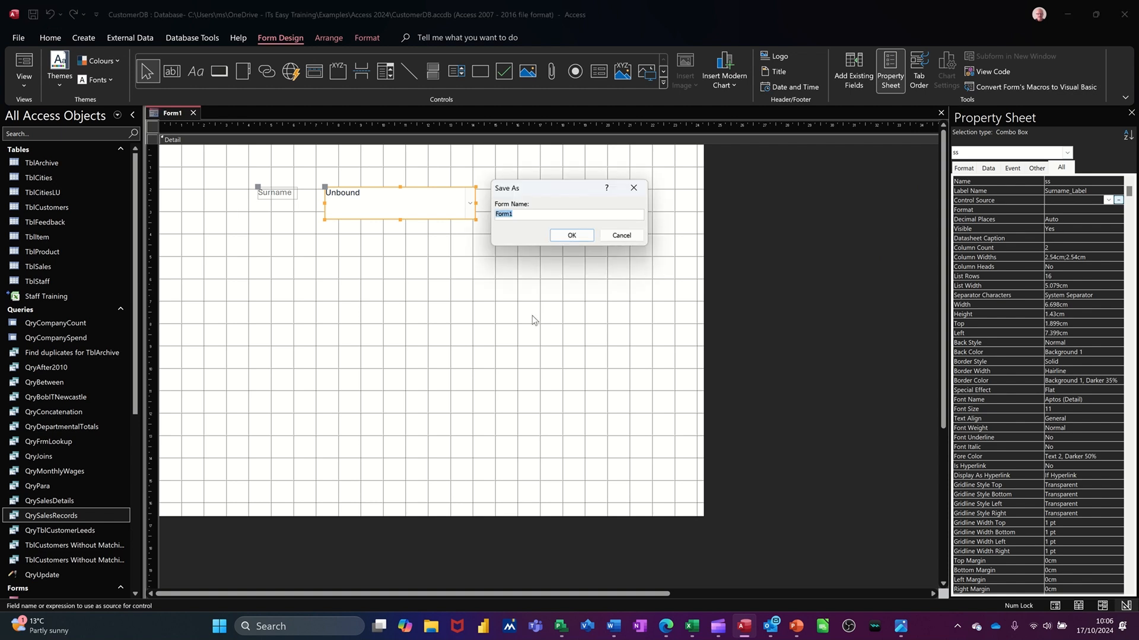
text(FrmLookupSalesRecords)
click(558, 237)
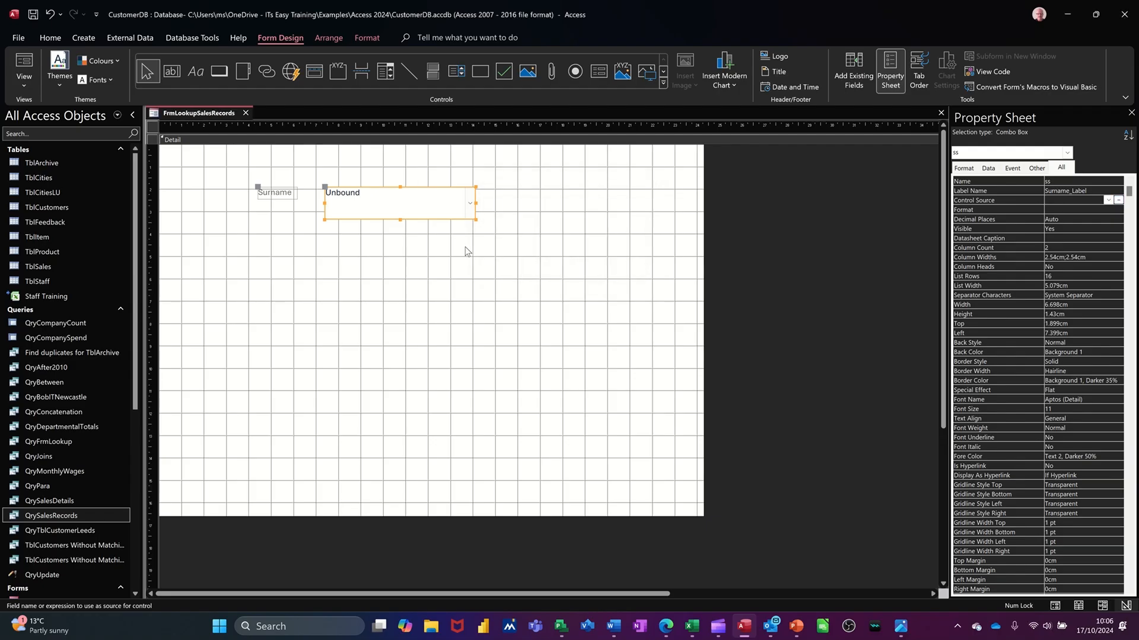
Show the form in Form View and choose the second customer in the Surname combo box.
click(24, 68)
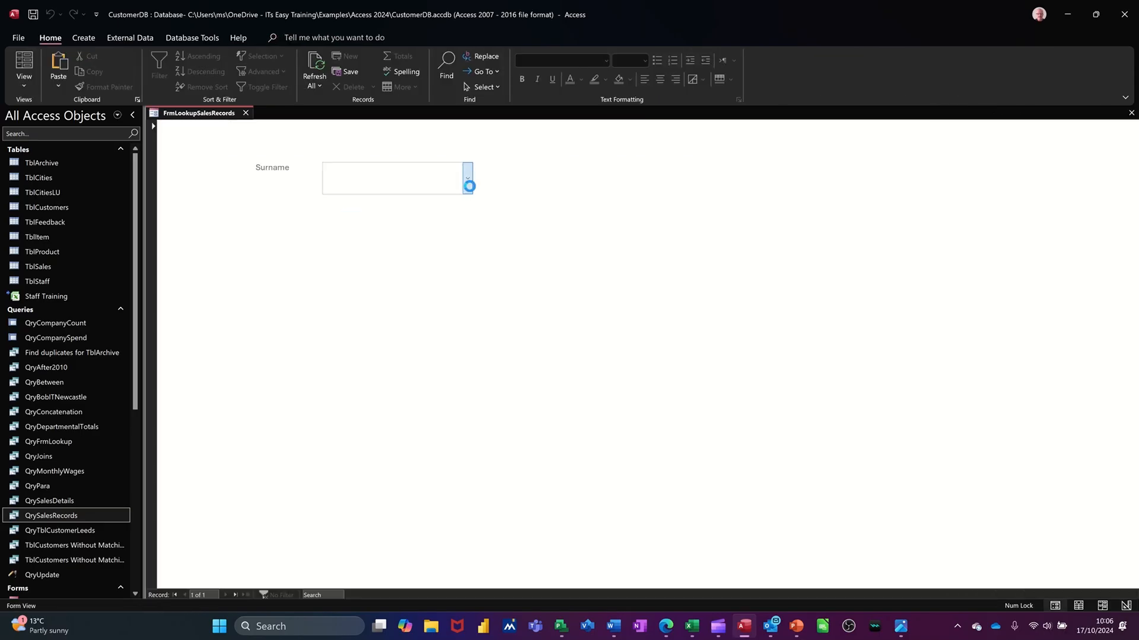
click(468, 184)
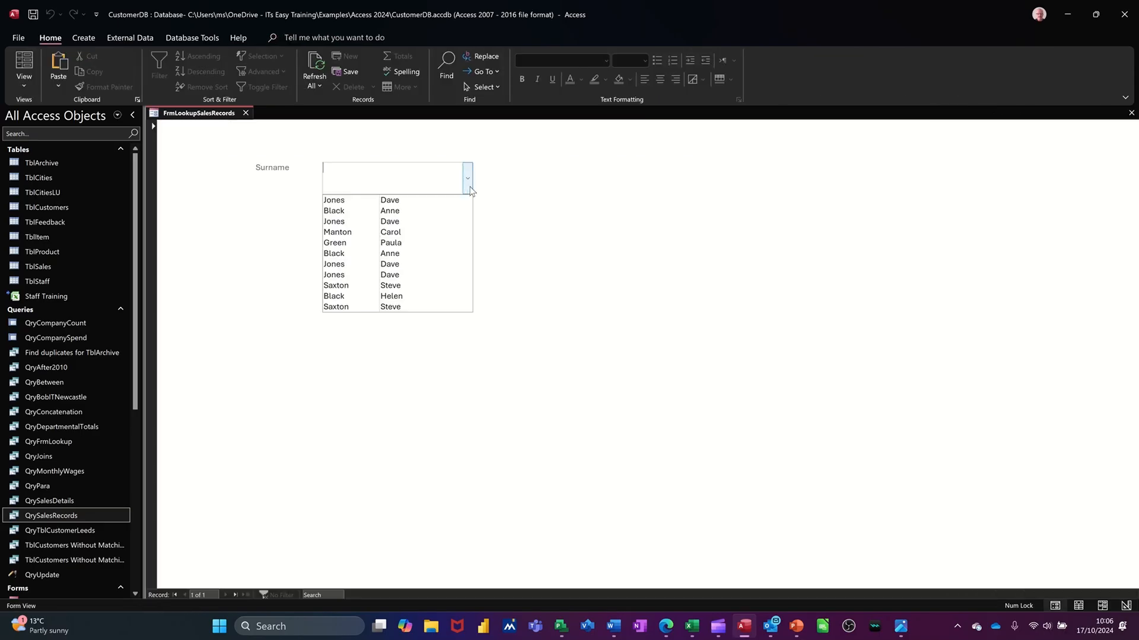
click(350, 212)
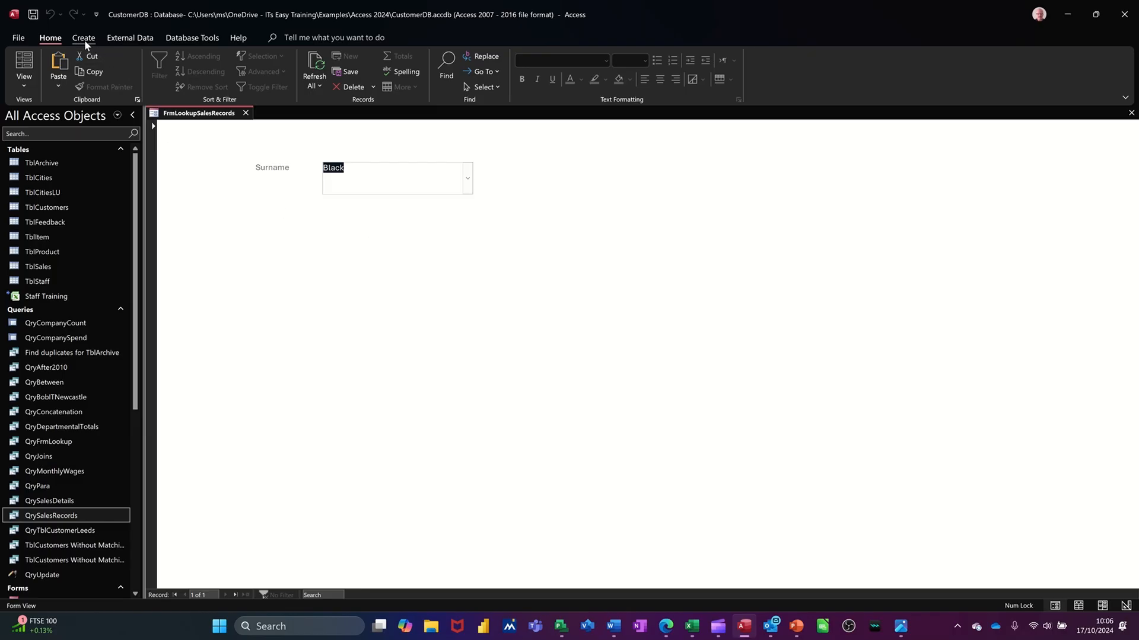
In the QrySalesRecords design, build the Surname criterion Forms![FrmLookupSalesRecords]![ss] with the Expression Builder.
right_click(65, 520)
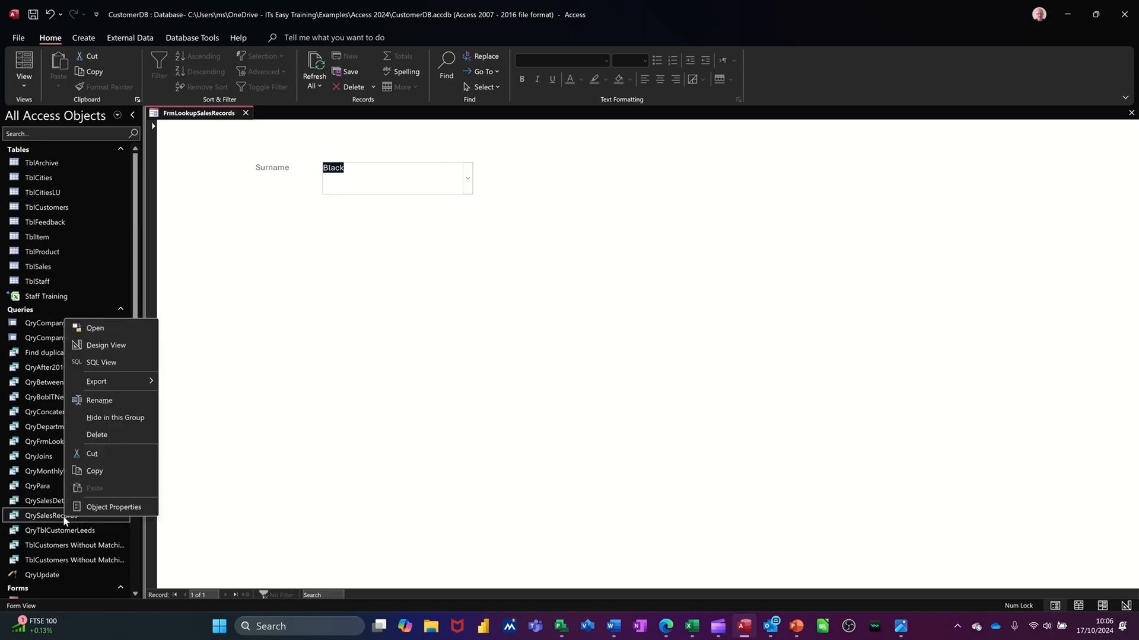
click(99, 345)
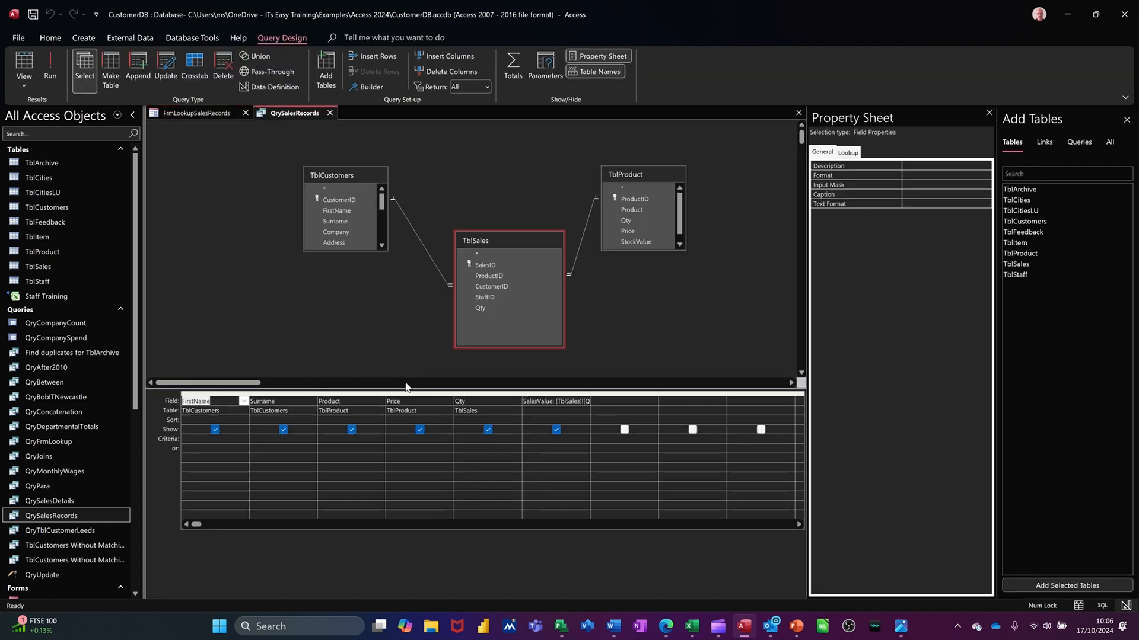
click(303, 442)
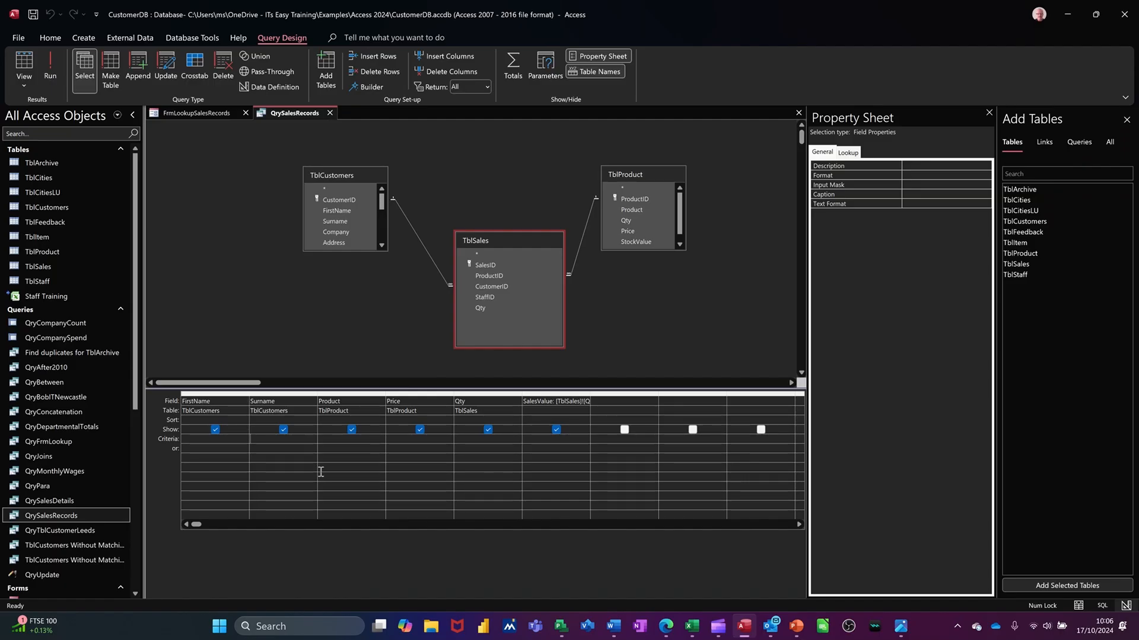
click(367, 88)
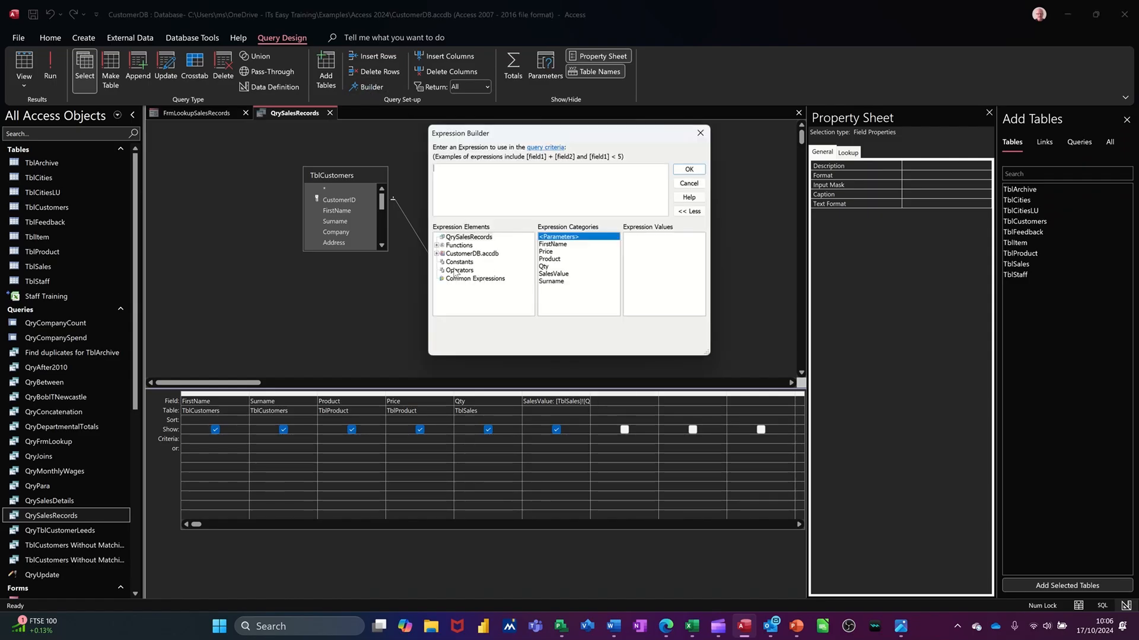
click(436, 253)
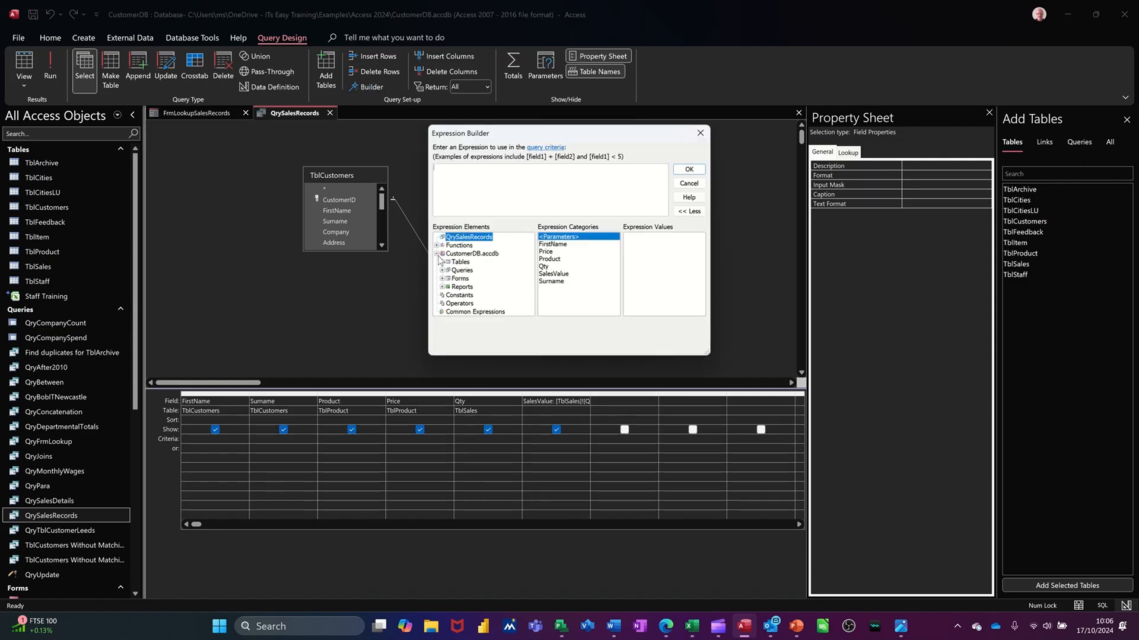
click(441, 279)
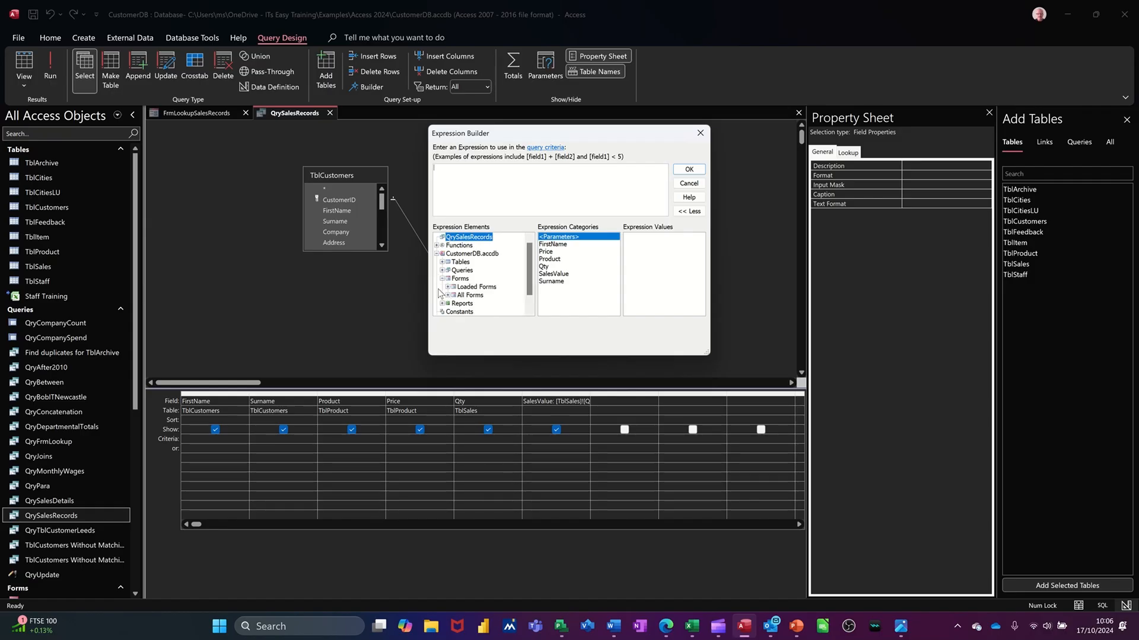
click(447, 295)
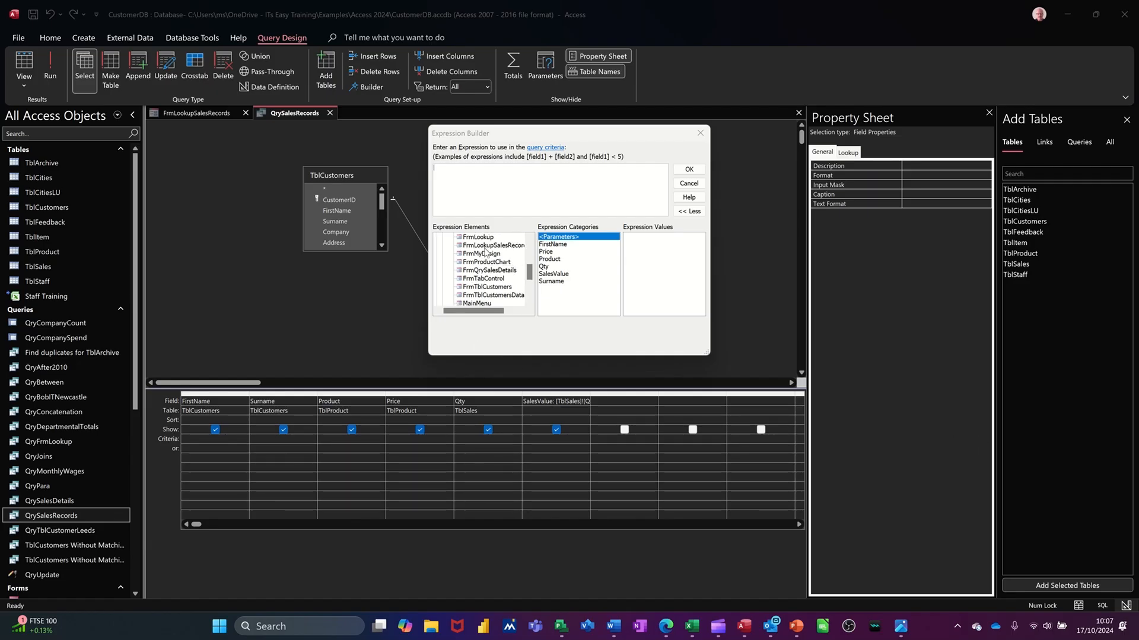
click(492, 246)
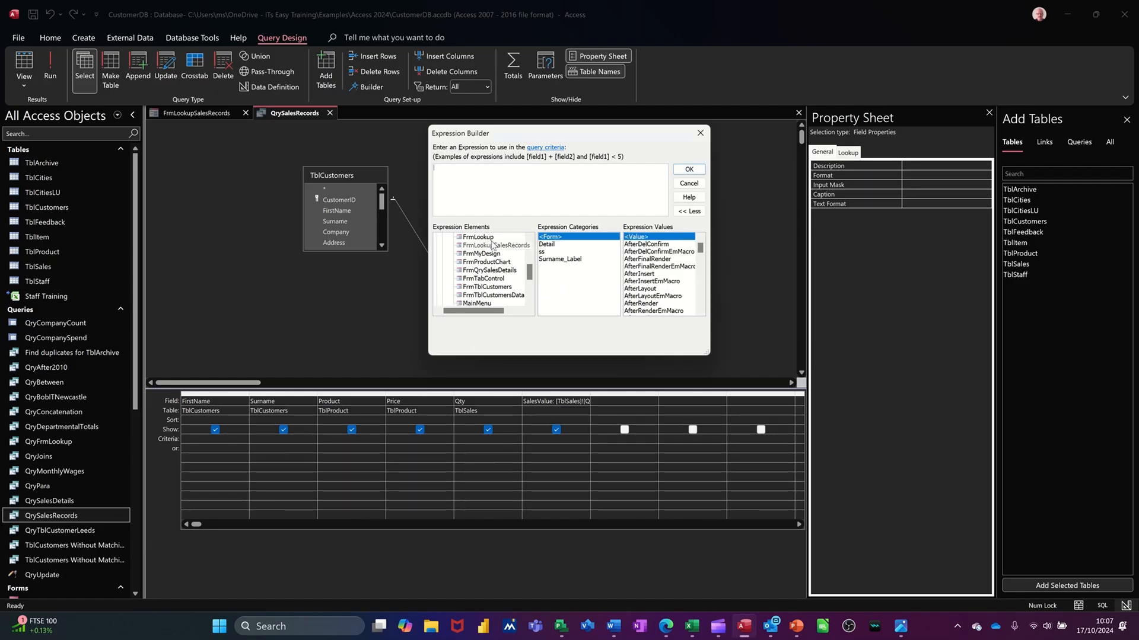
click(544, 246)
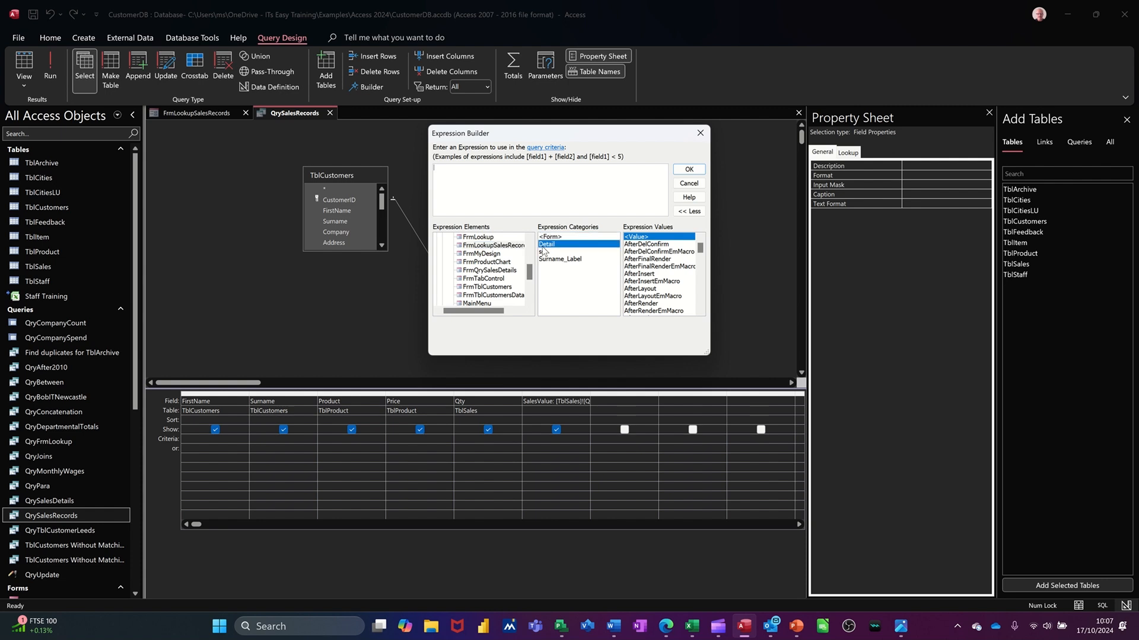
click(545, 252)
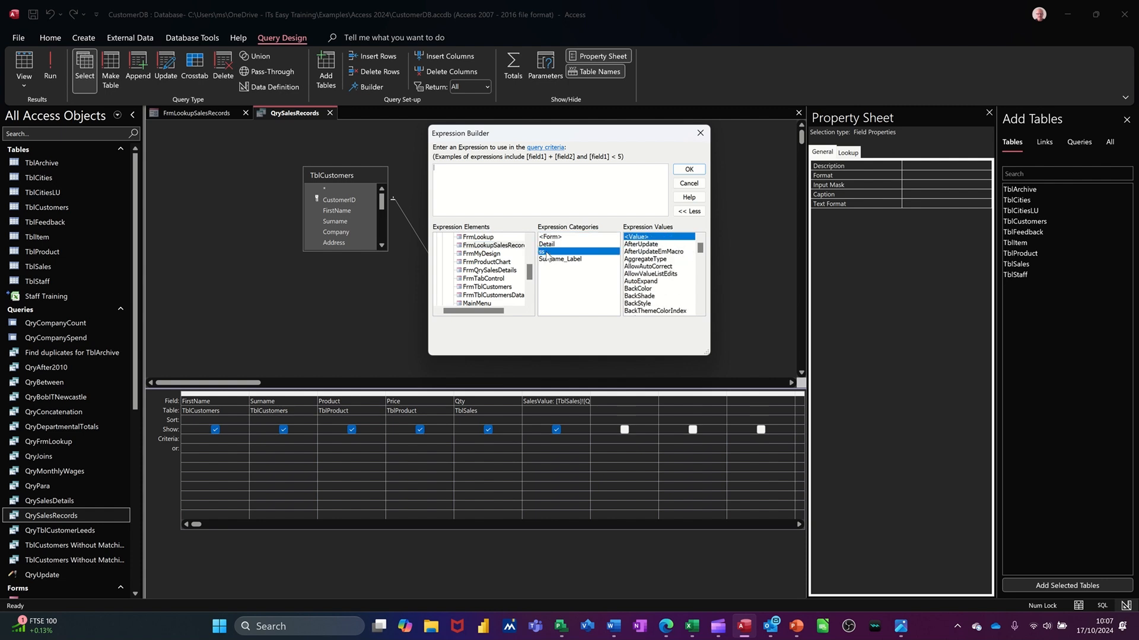
double_click(546, 252)
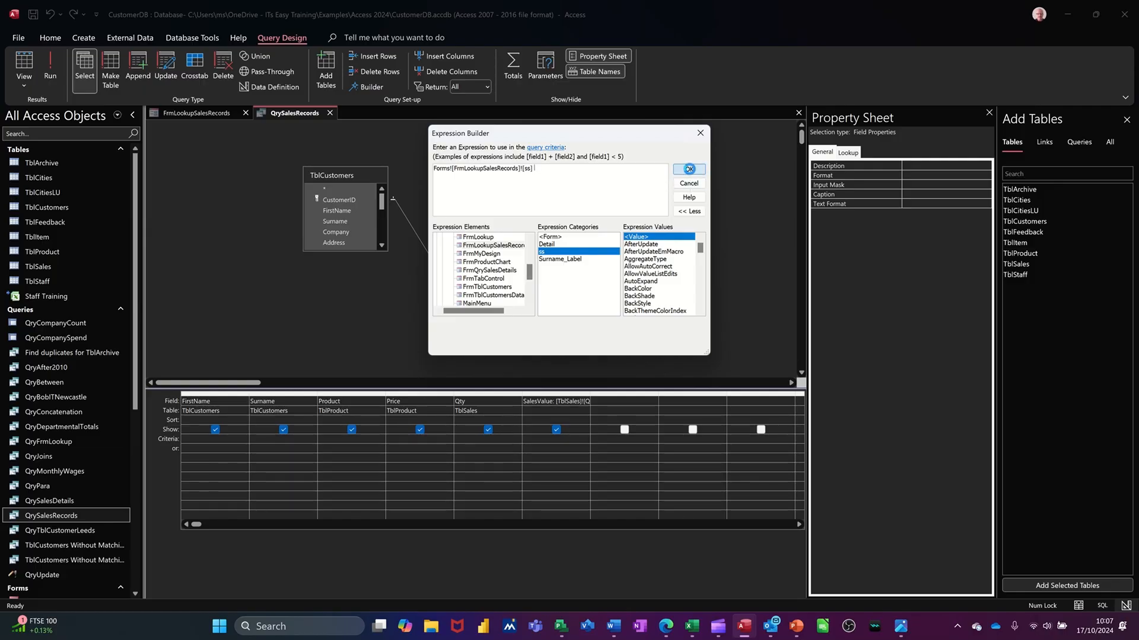
click(689, 169)
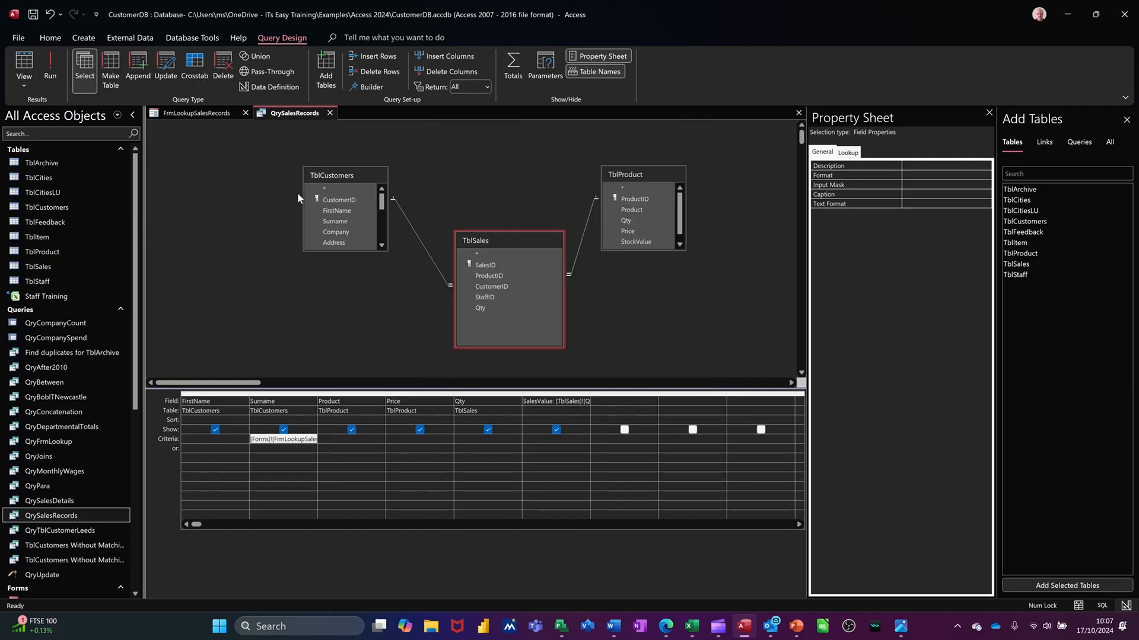
Run QrySalesRecords to examine the records for the chosen surname, and return to the FrmLookupSalesRecords form.
click(51, 70)
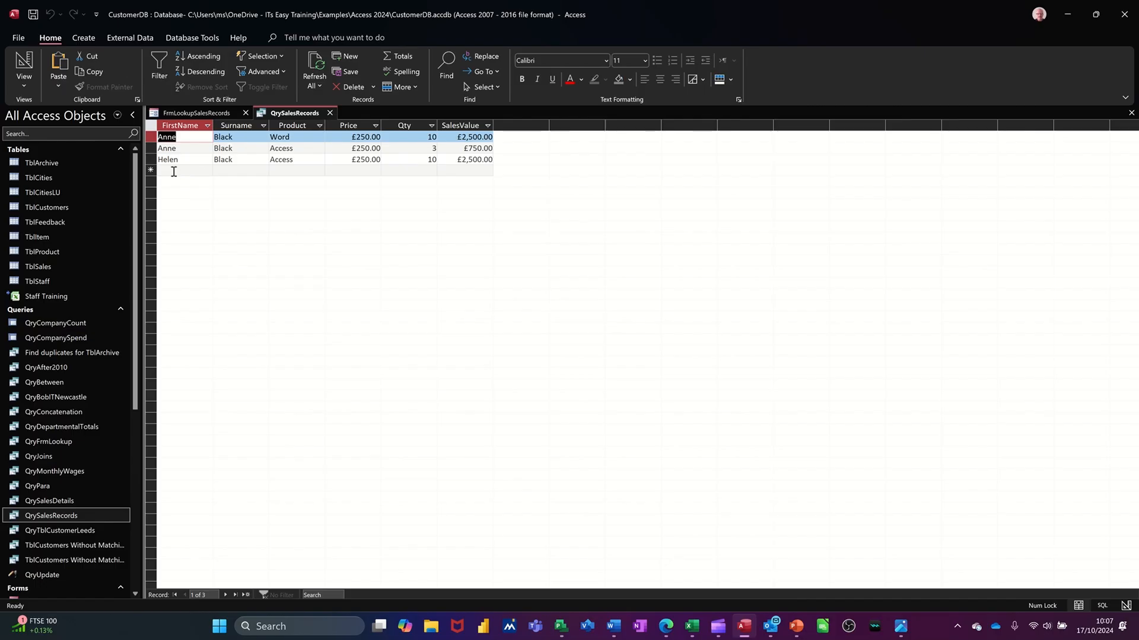
click(207, 114)
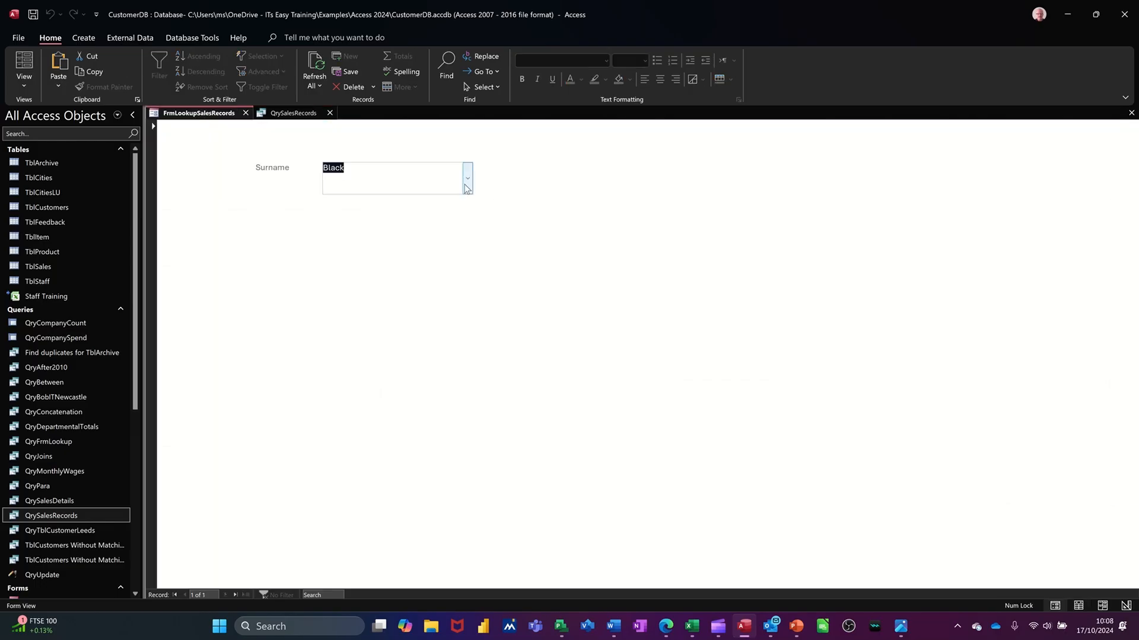
Choose the third customer in the form's Surname combo box and rerun QrySalesRecords from its design for that surname.
click(466, 187)
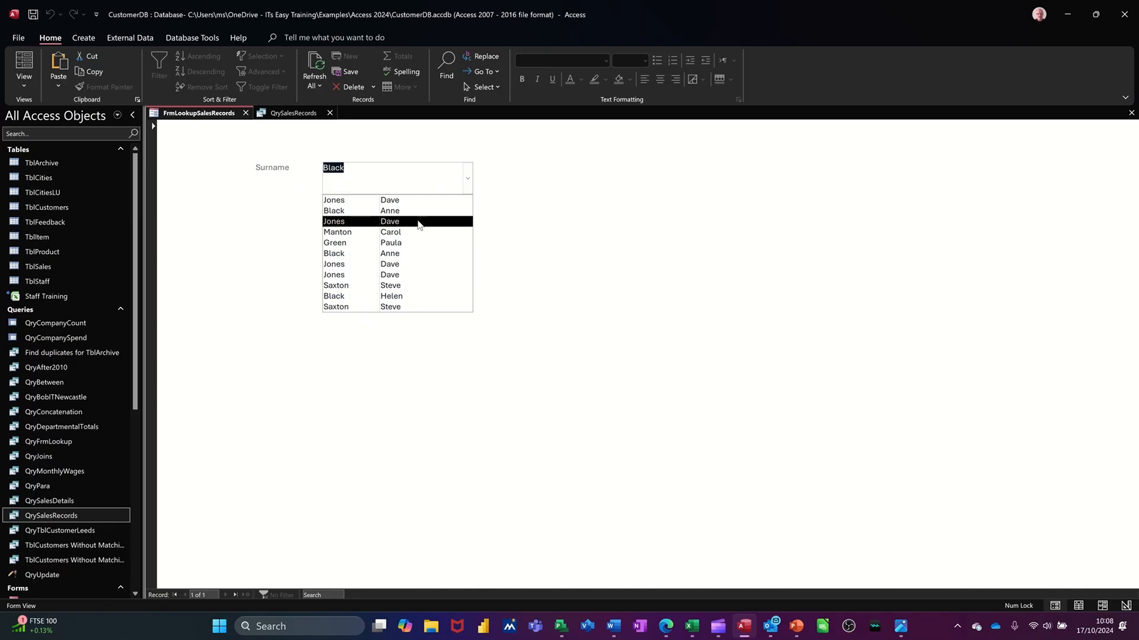
click(418, 222)
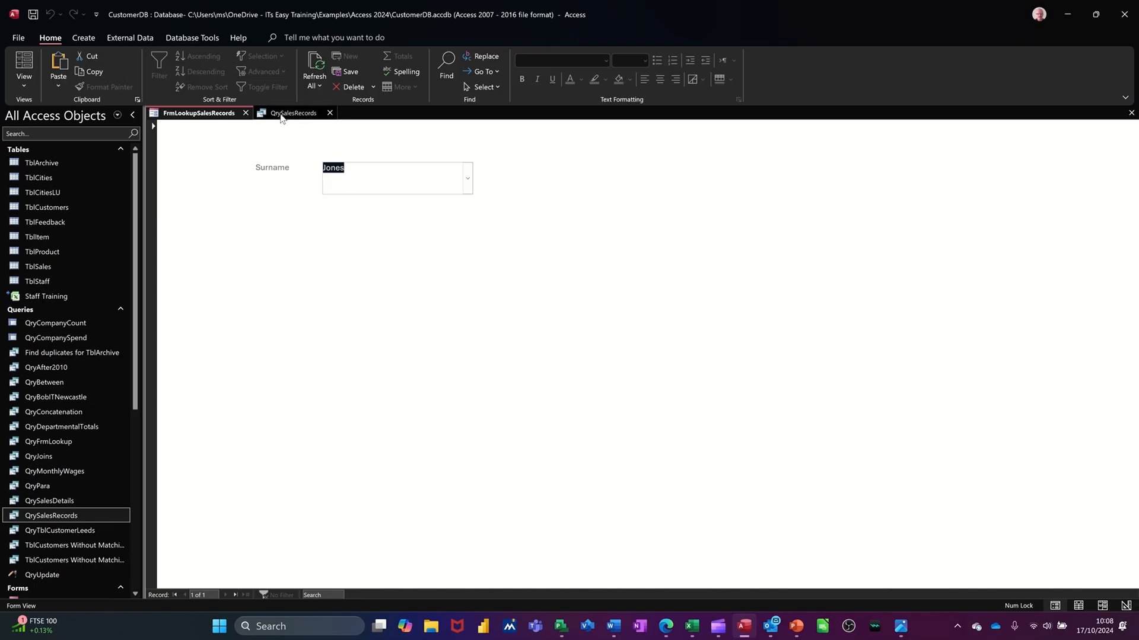
click(283, 114)
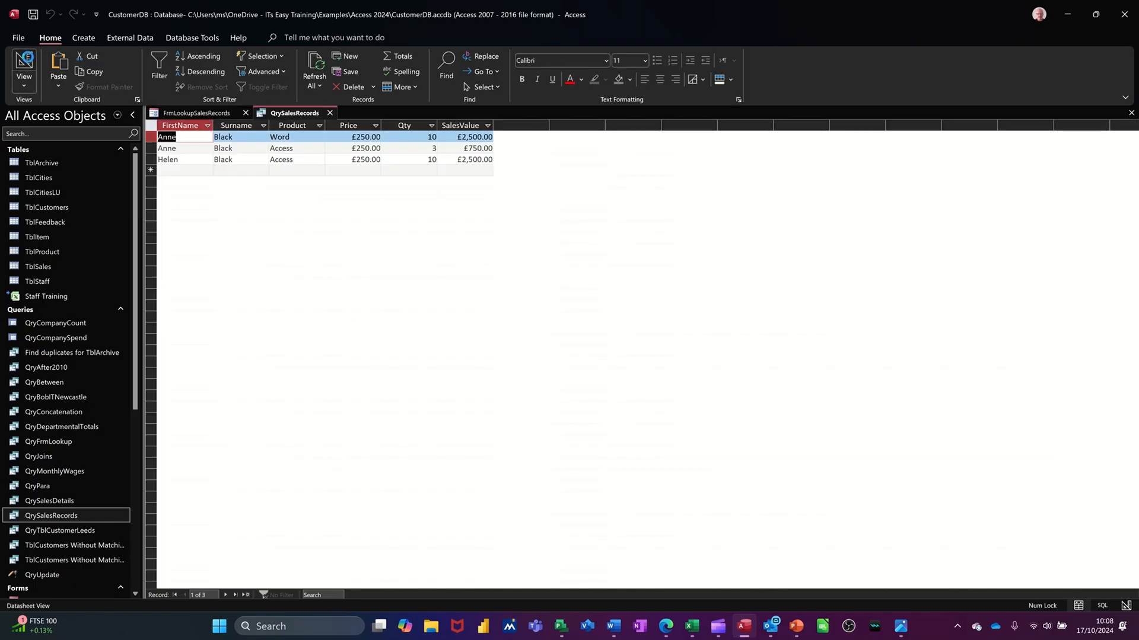
click(24, 65)
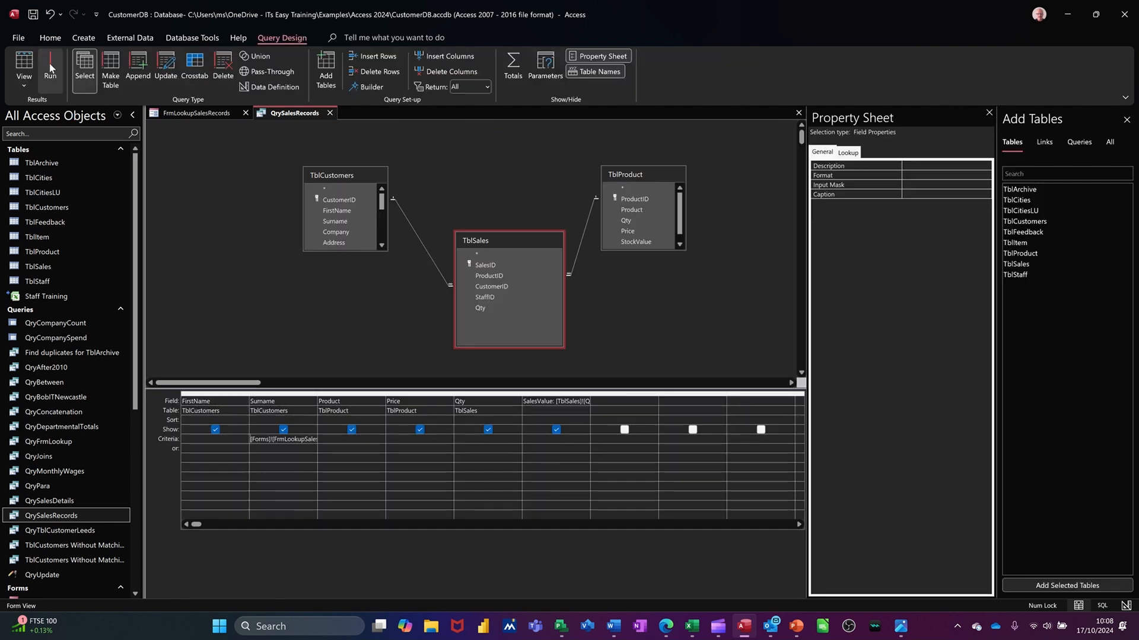
click(51, 72)
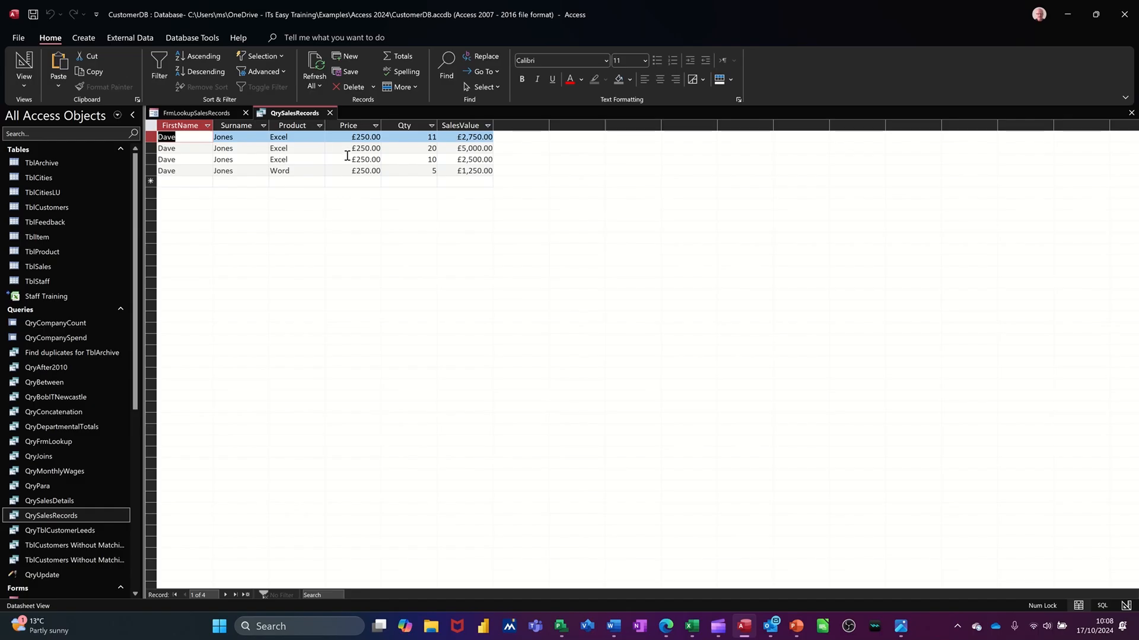
Check the surname chosen on FrmLookupSalesRecords, and enter Q as the FirstName of the first record in the QrySalesRecords results.
click(192, 117)
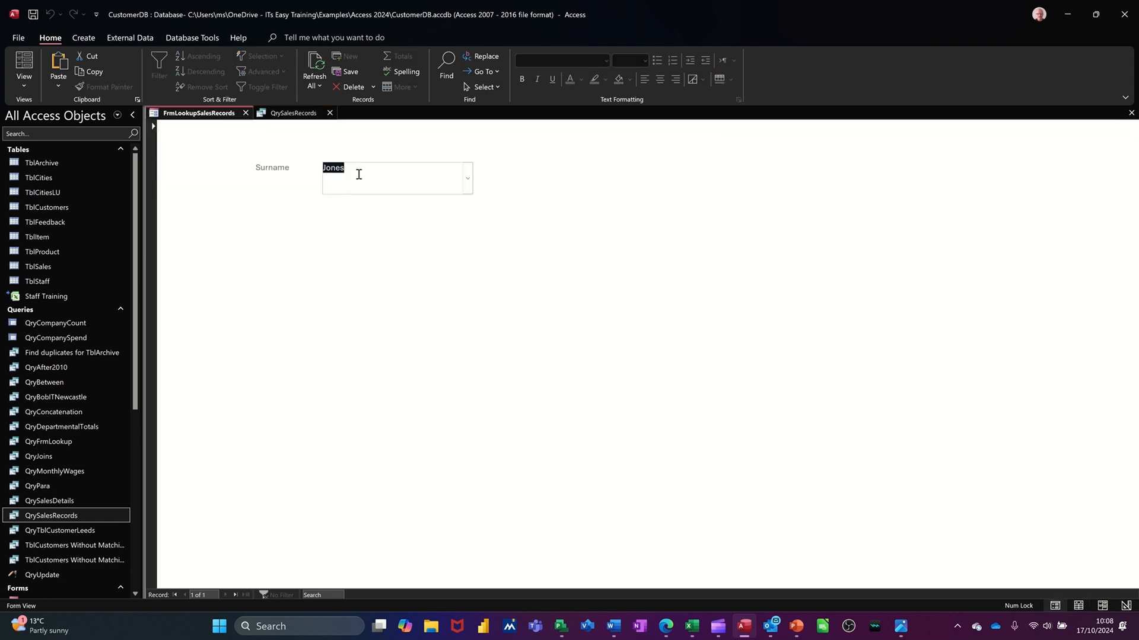
click(291, 114)
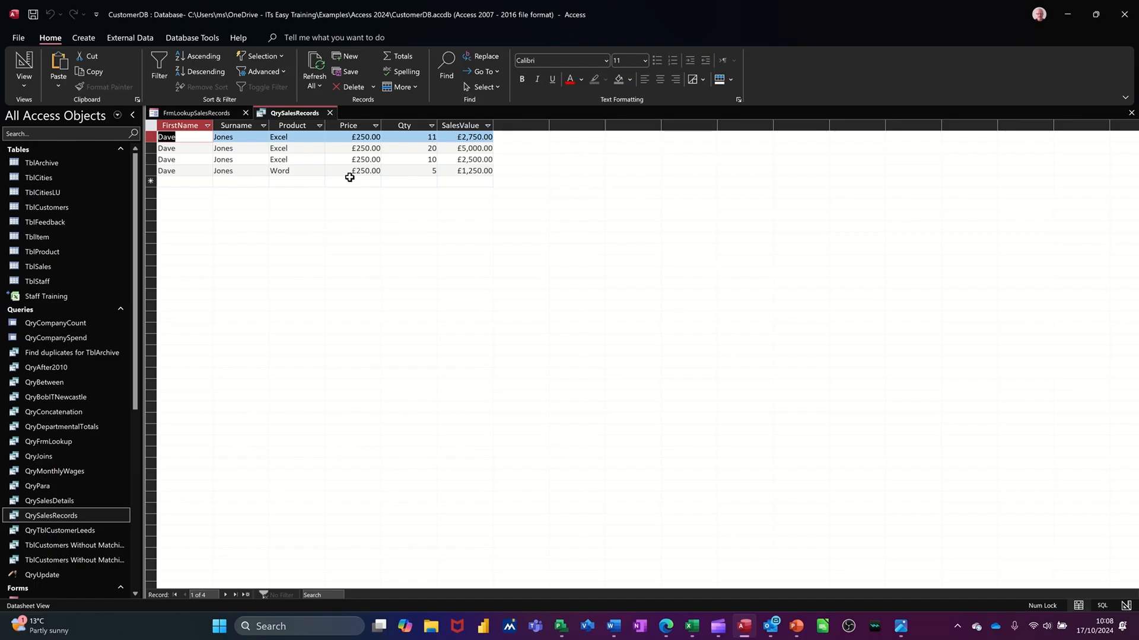
text(Q)
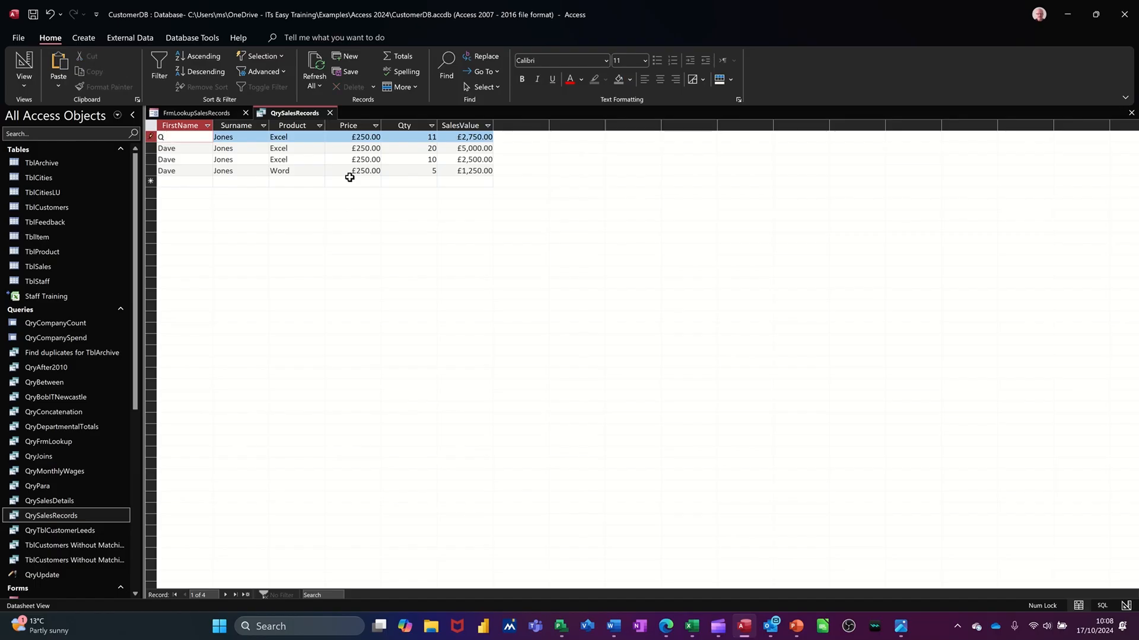